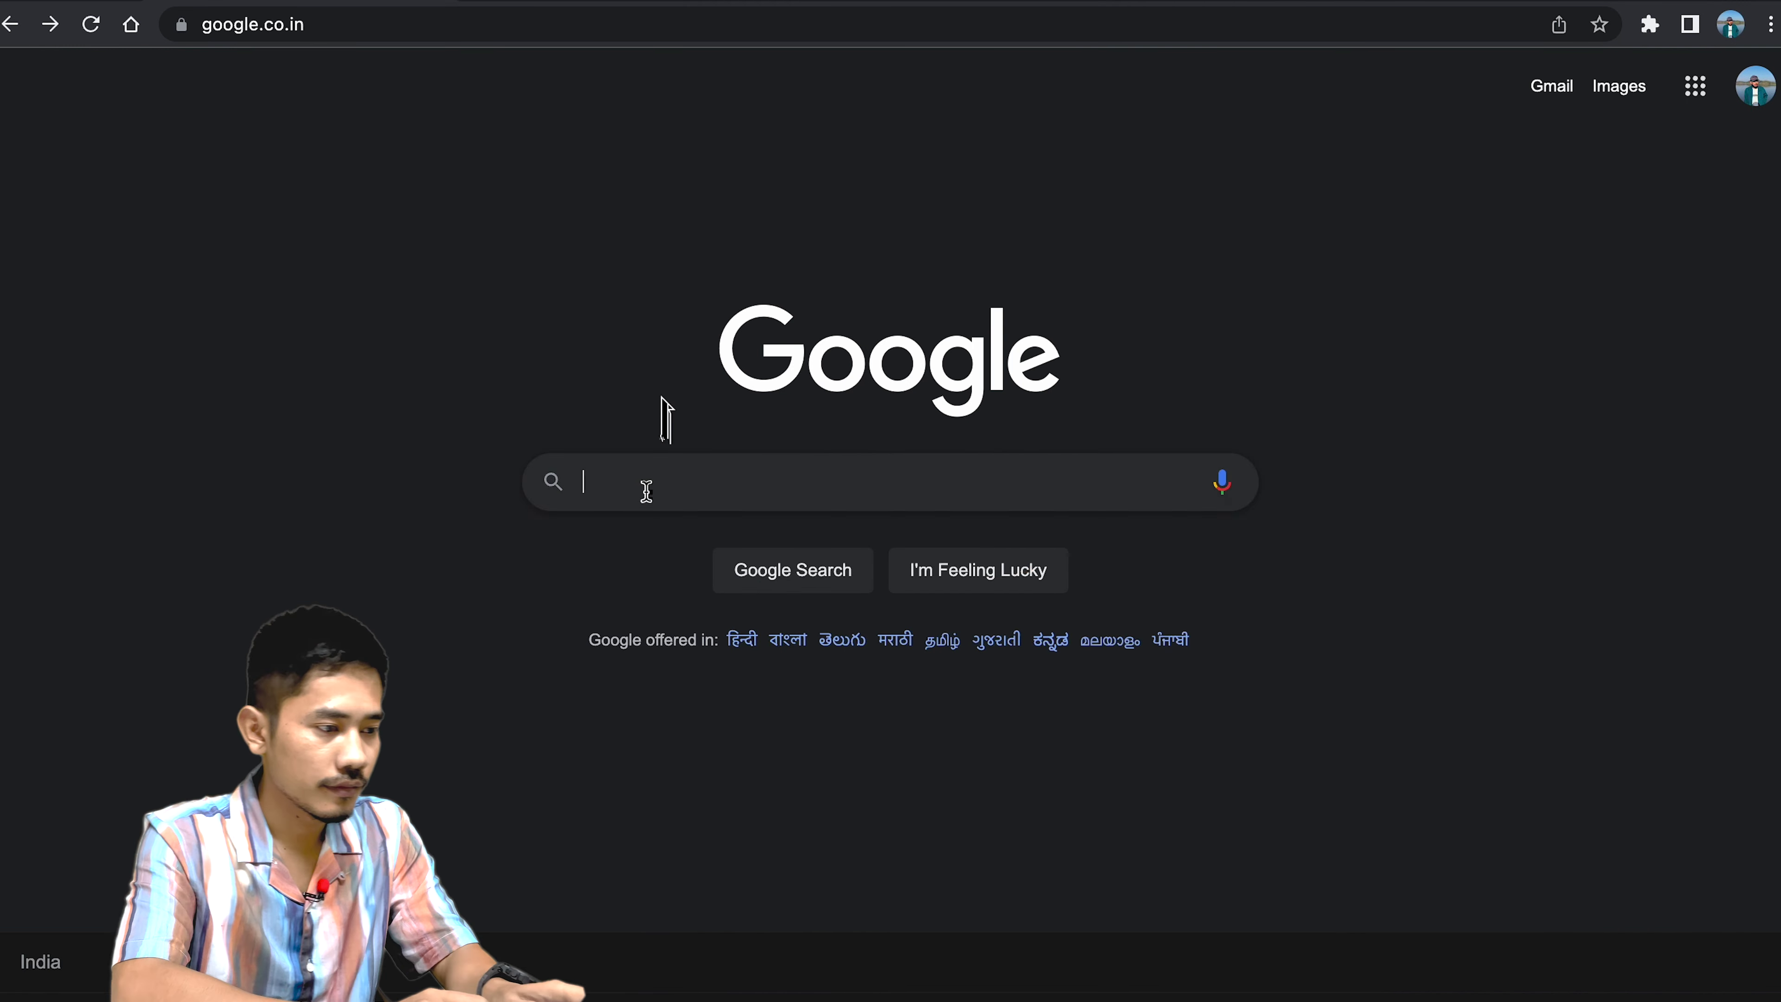
- Search Google for Canva and open the Canva website
left_click(621, 480)
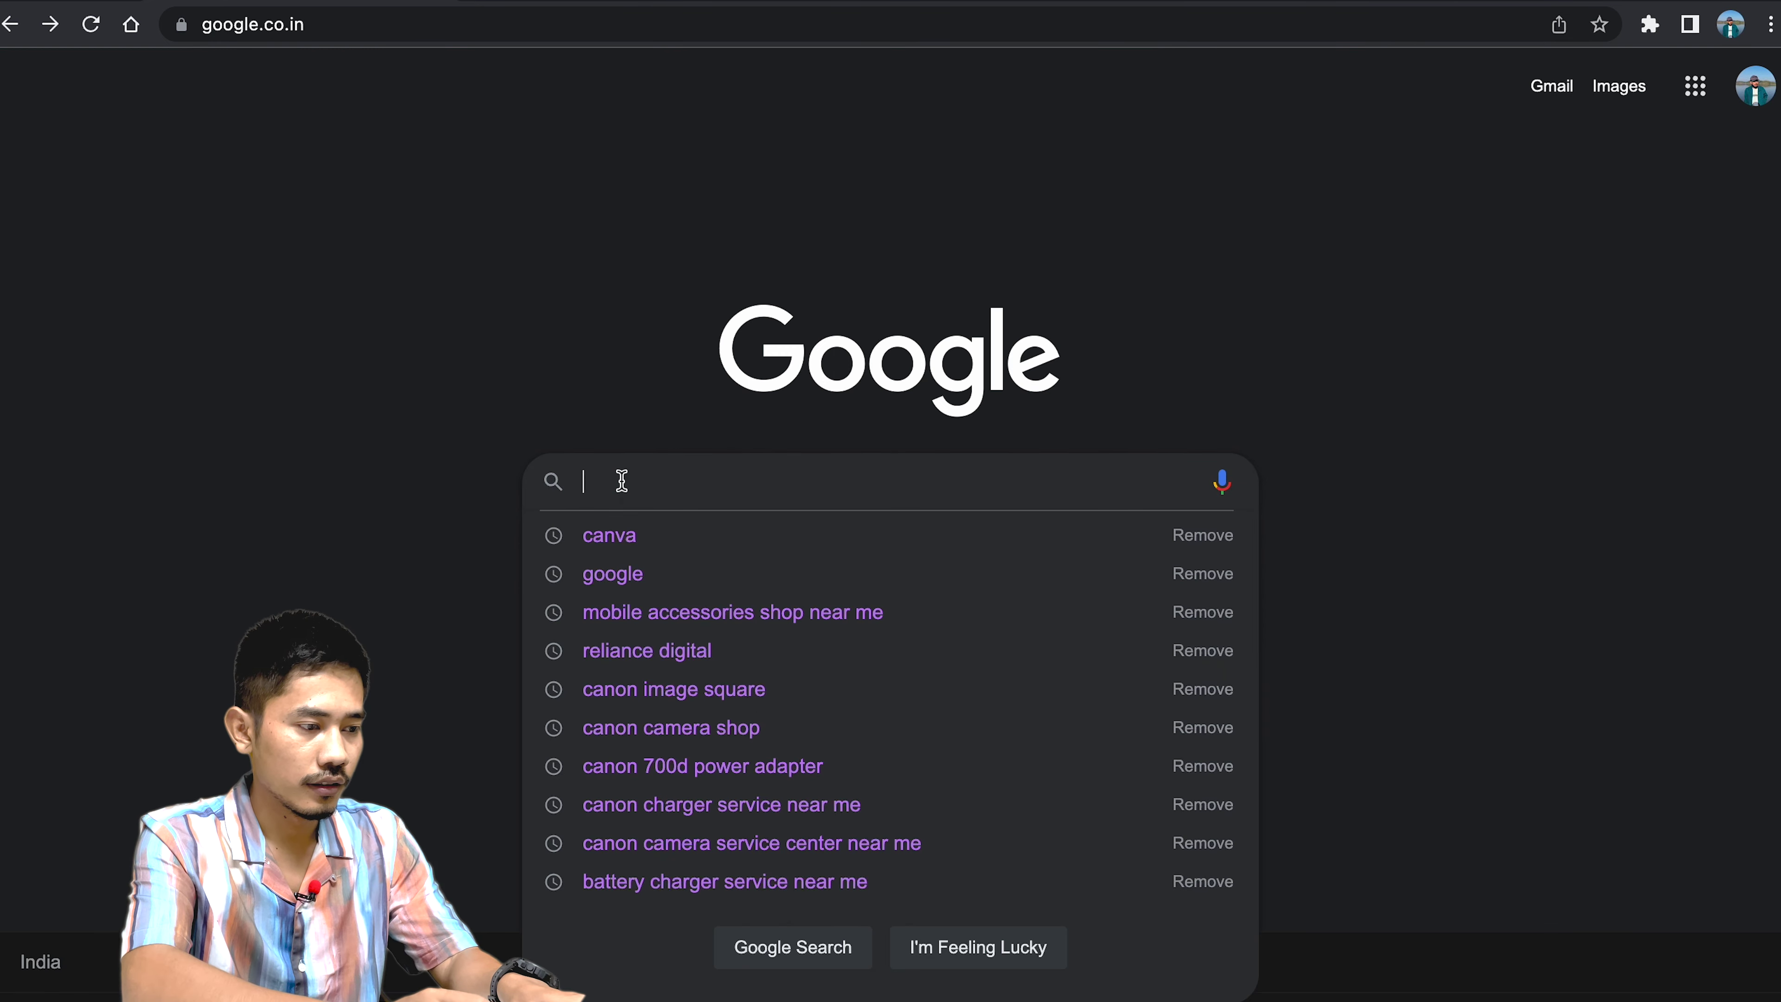
type("Canva")
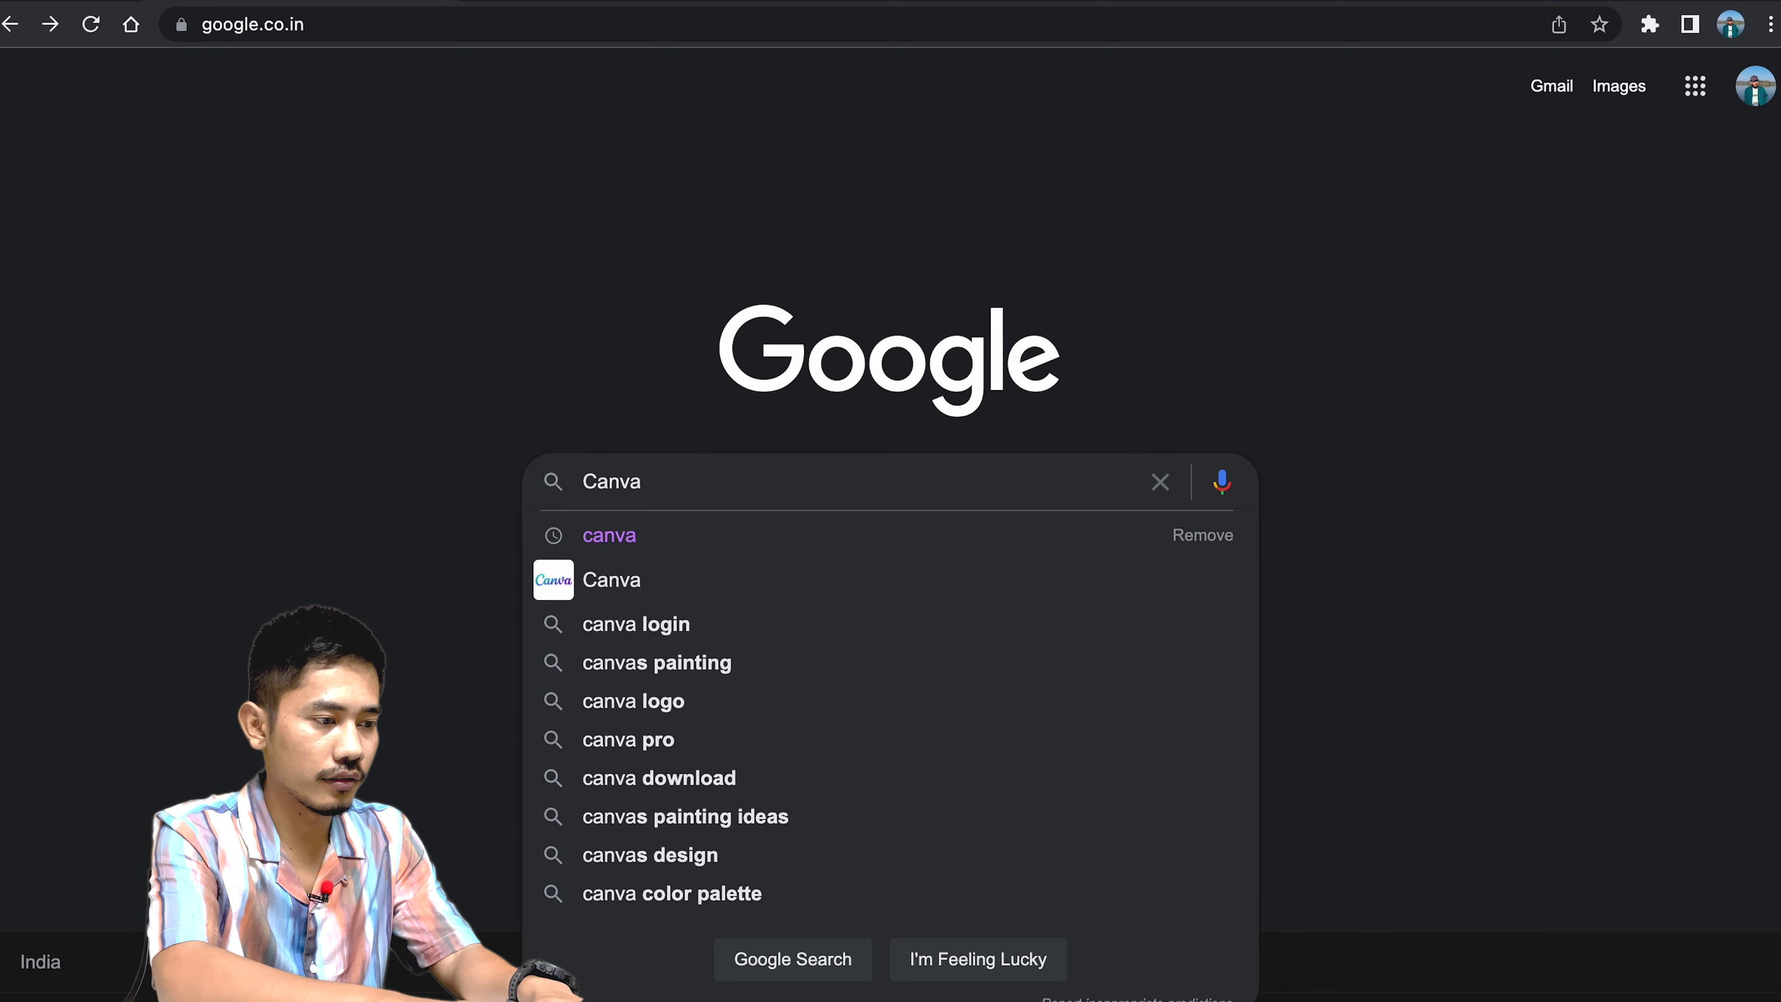
key("Return")
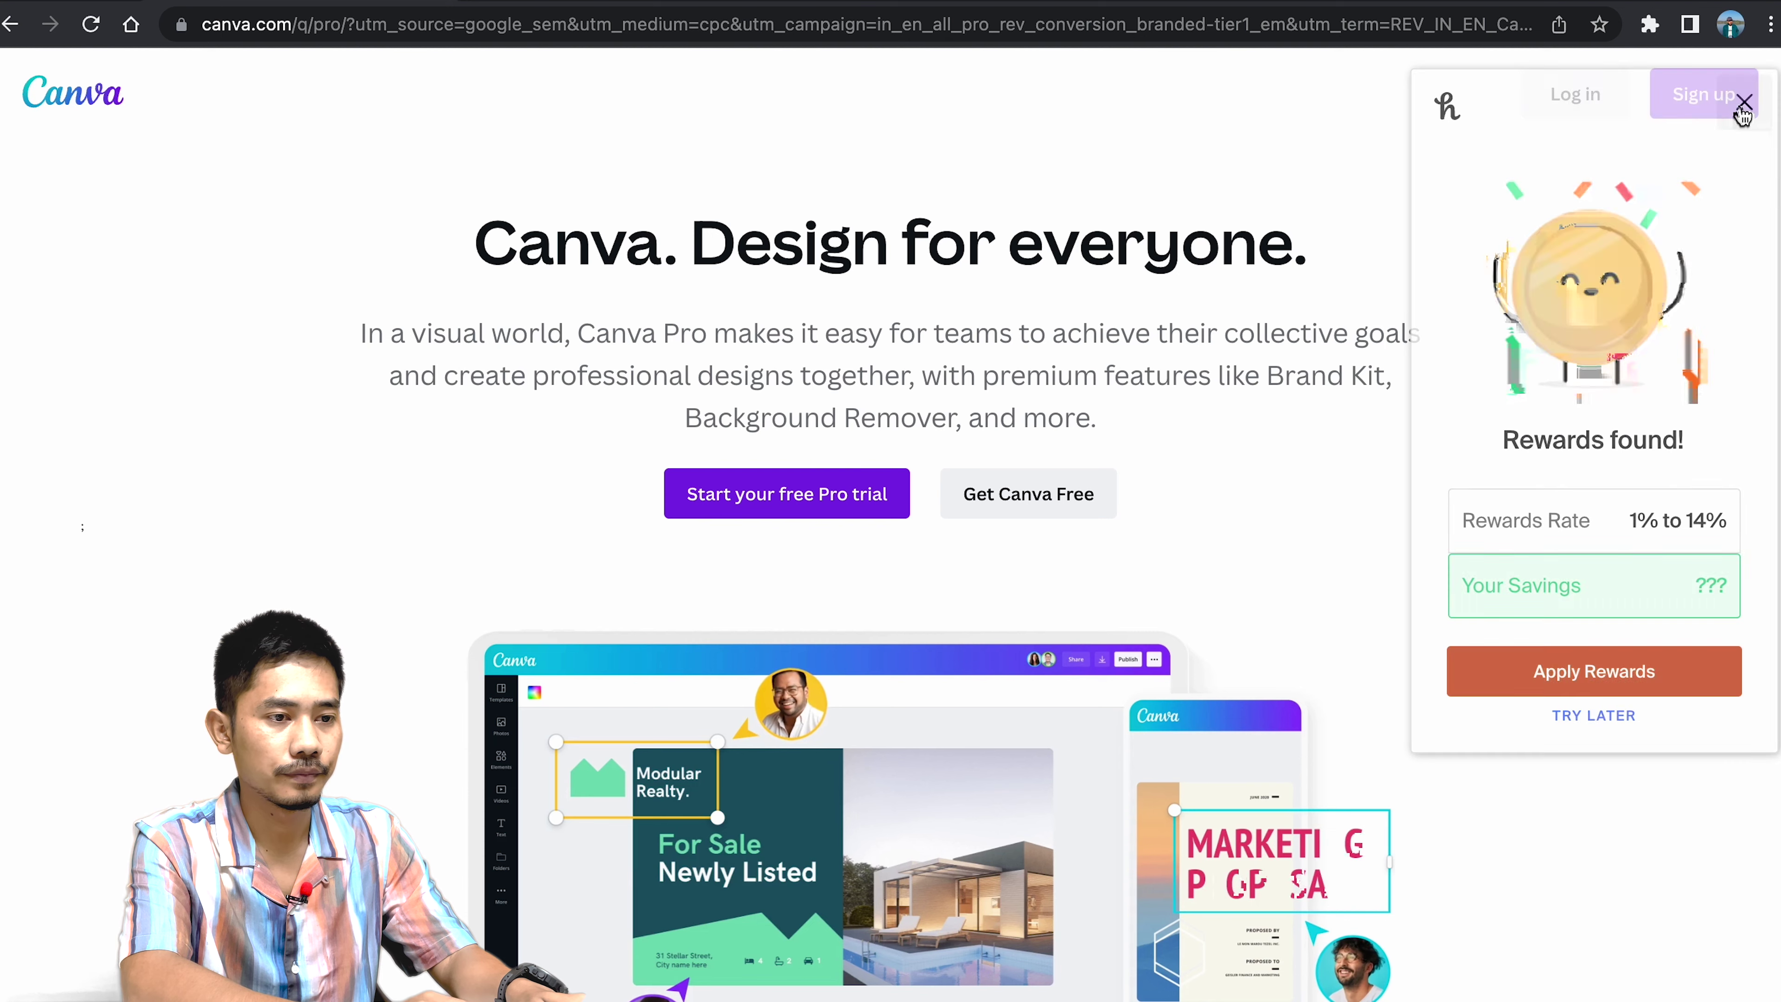
- Dismiss the rewards offer, log in to Canva and create a blank 500 × 500 px logo design
left_click(1744, 103)
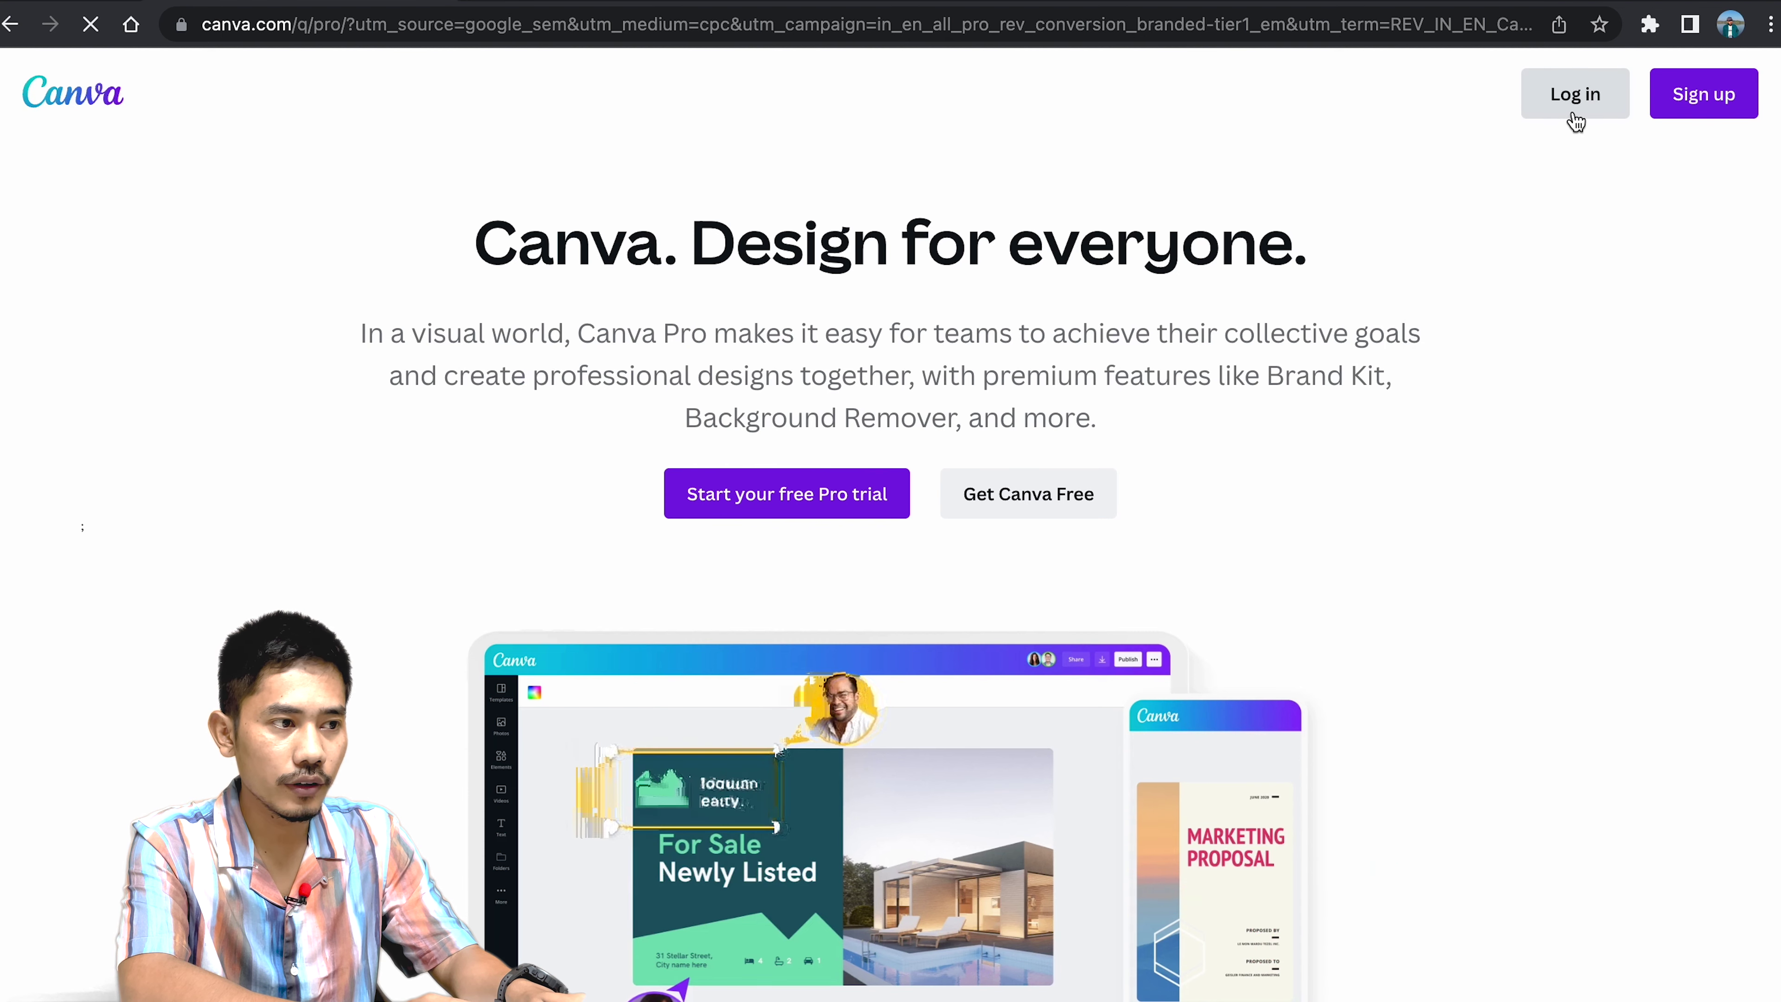
left_click(1573, 115)
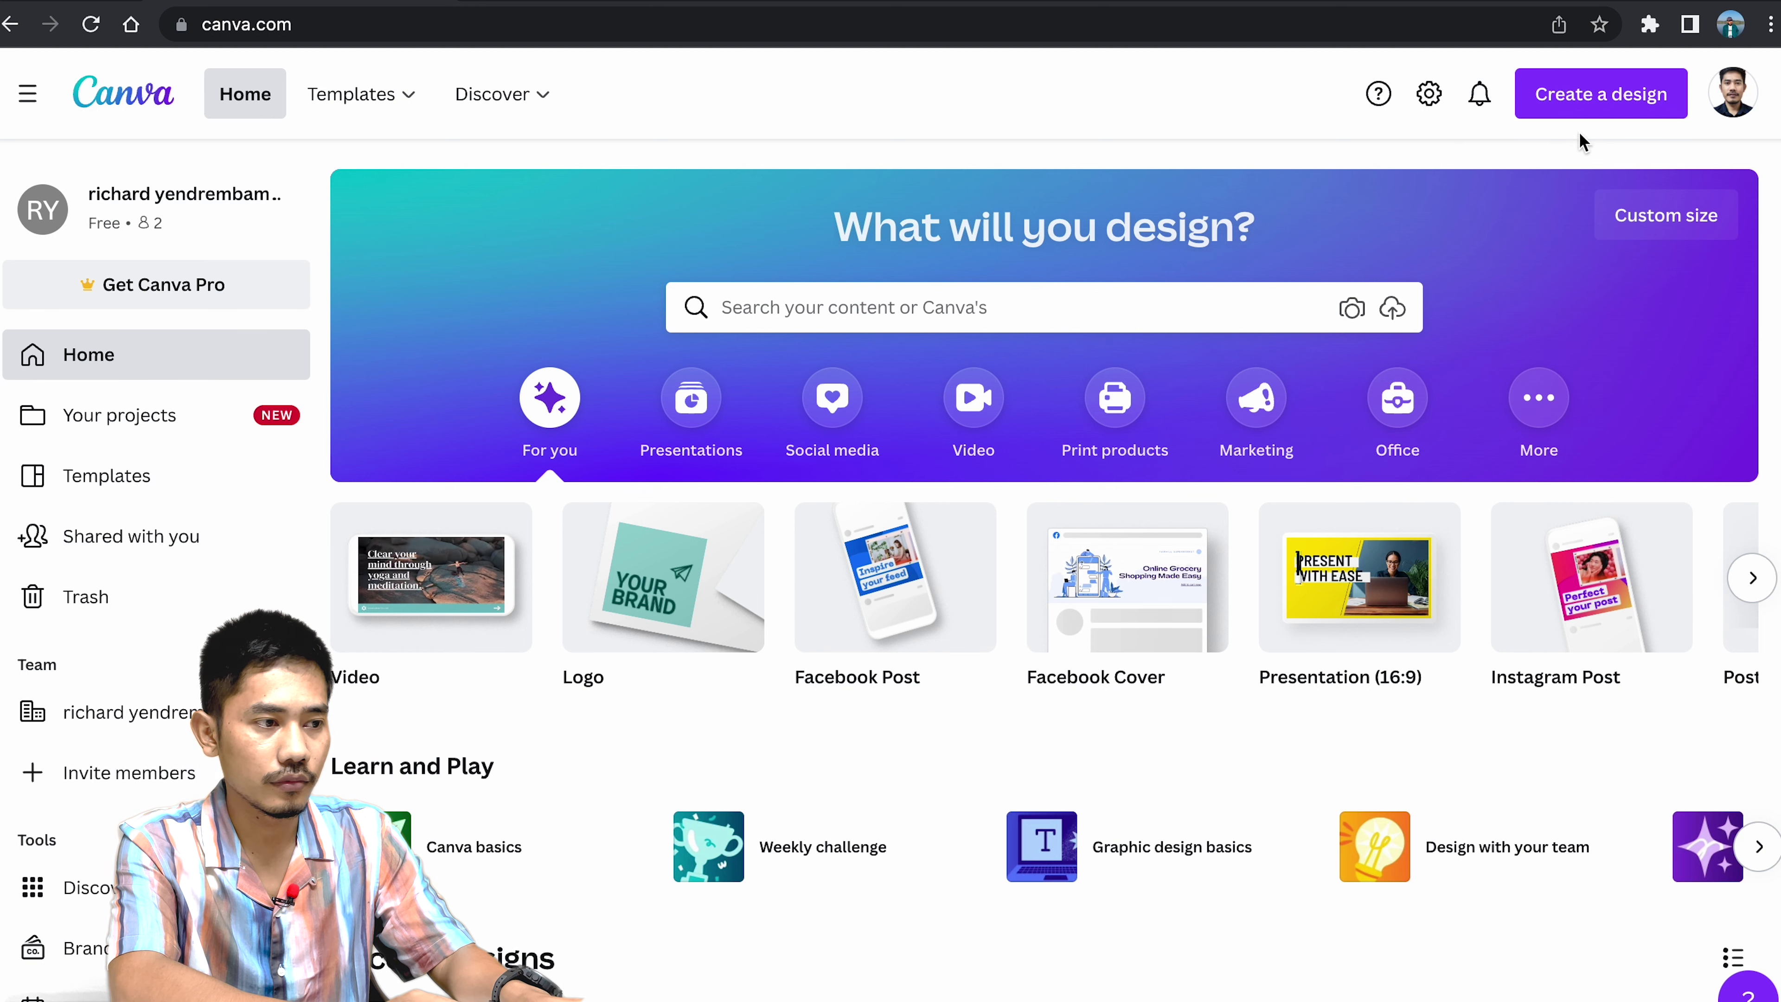
left_click(1602, 106)
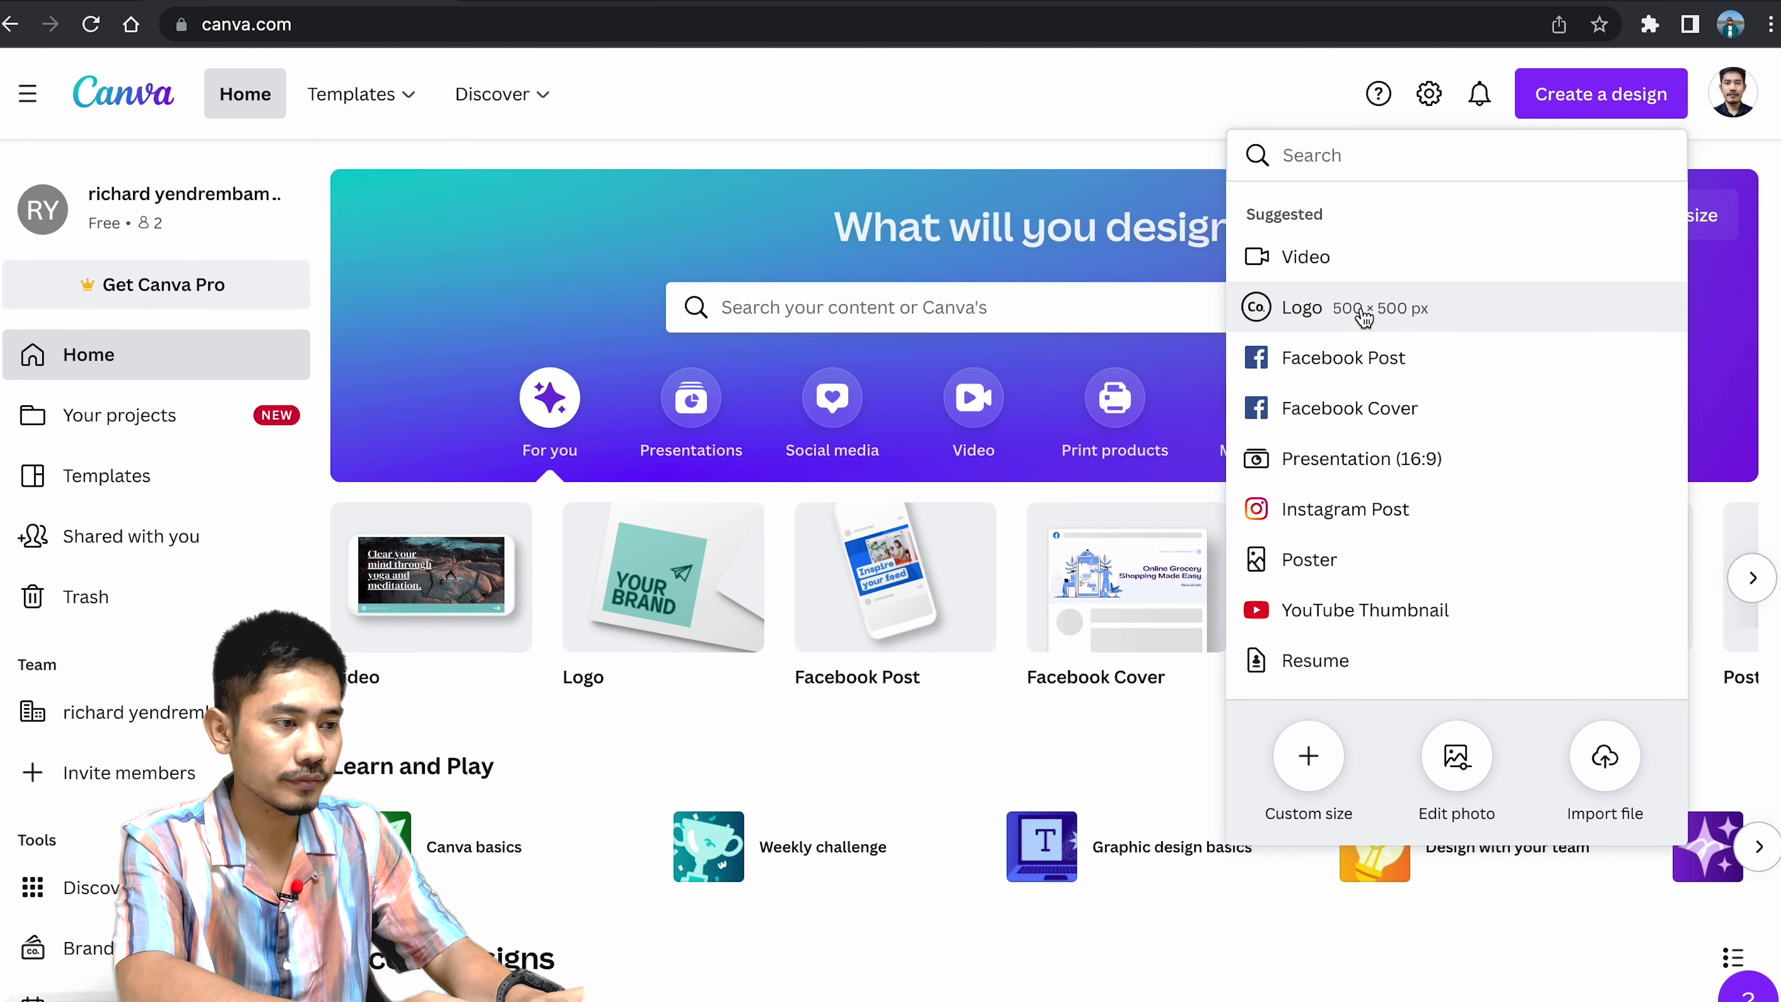
left_click(1364, 317)
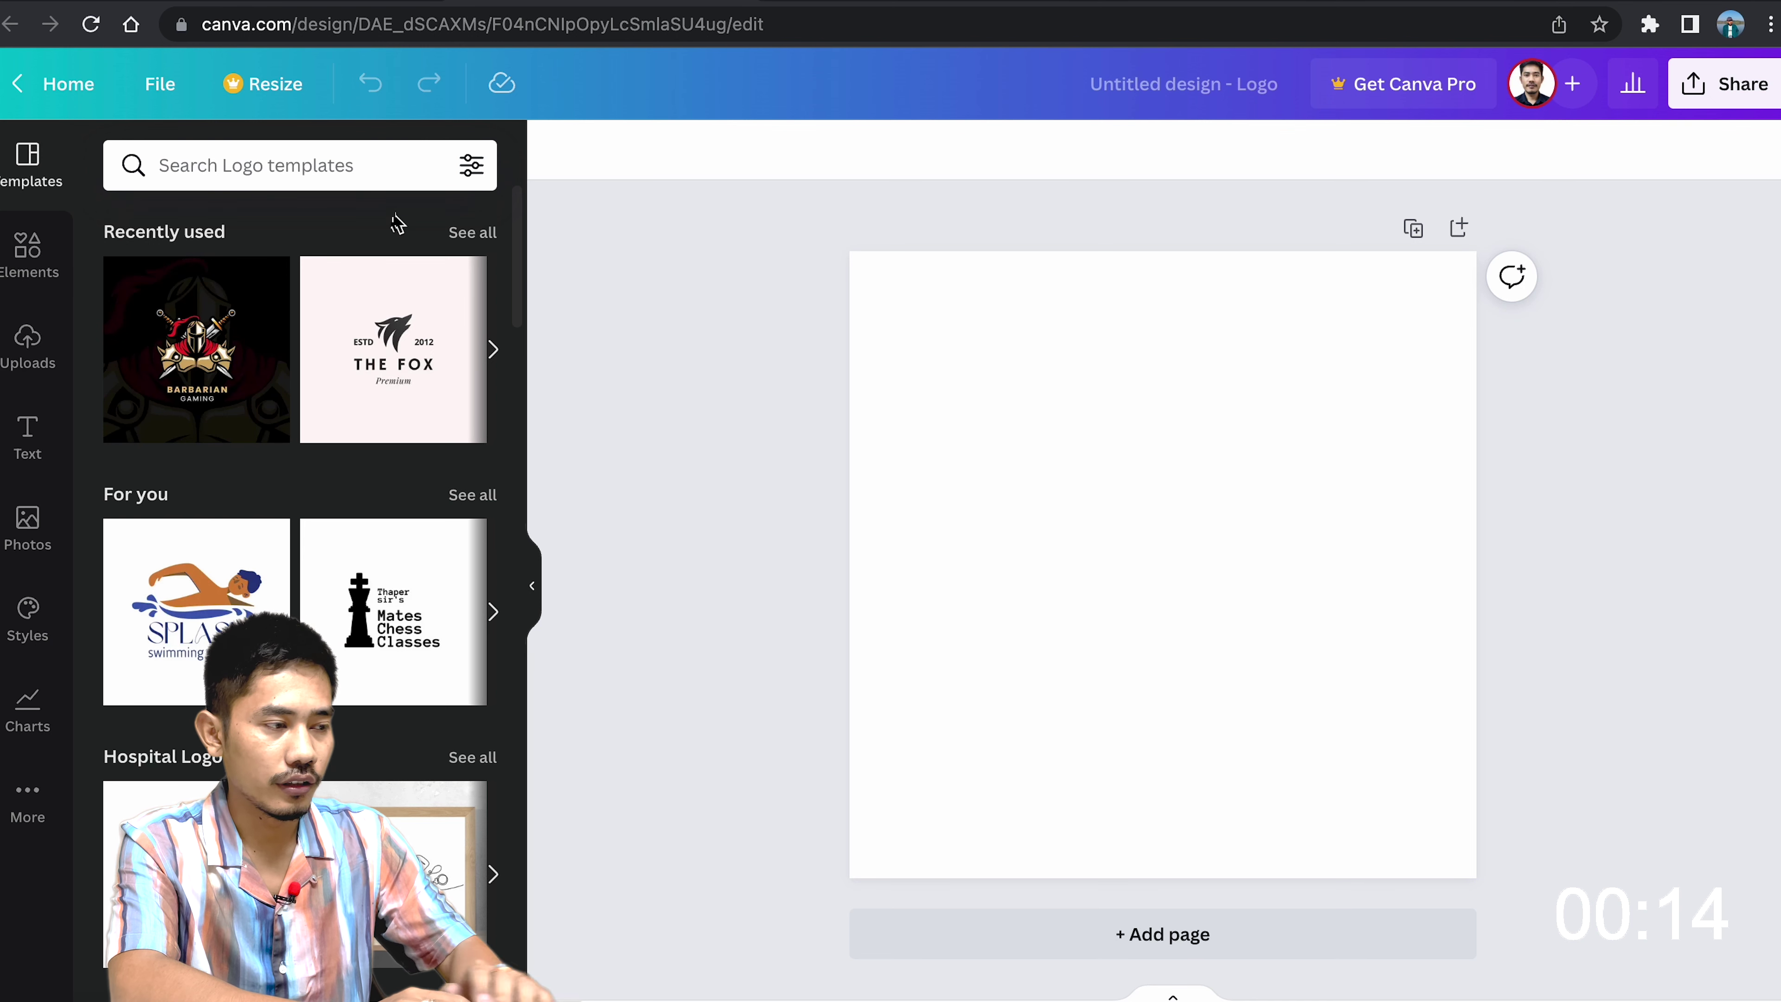
- Search the logo templates for Gaming
left_click(284, 168)
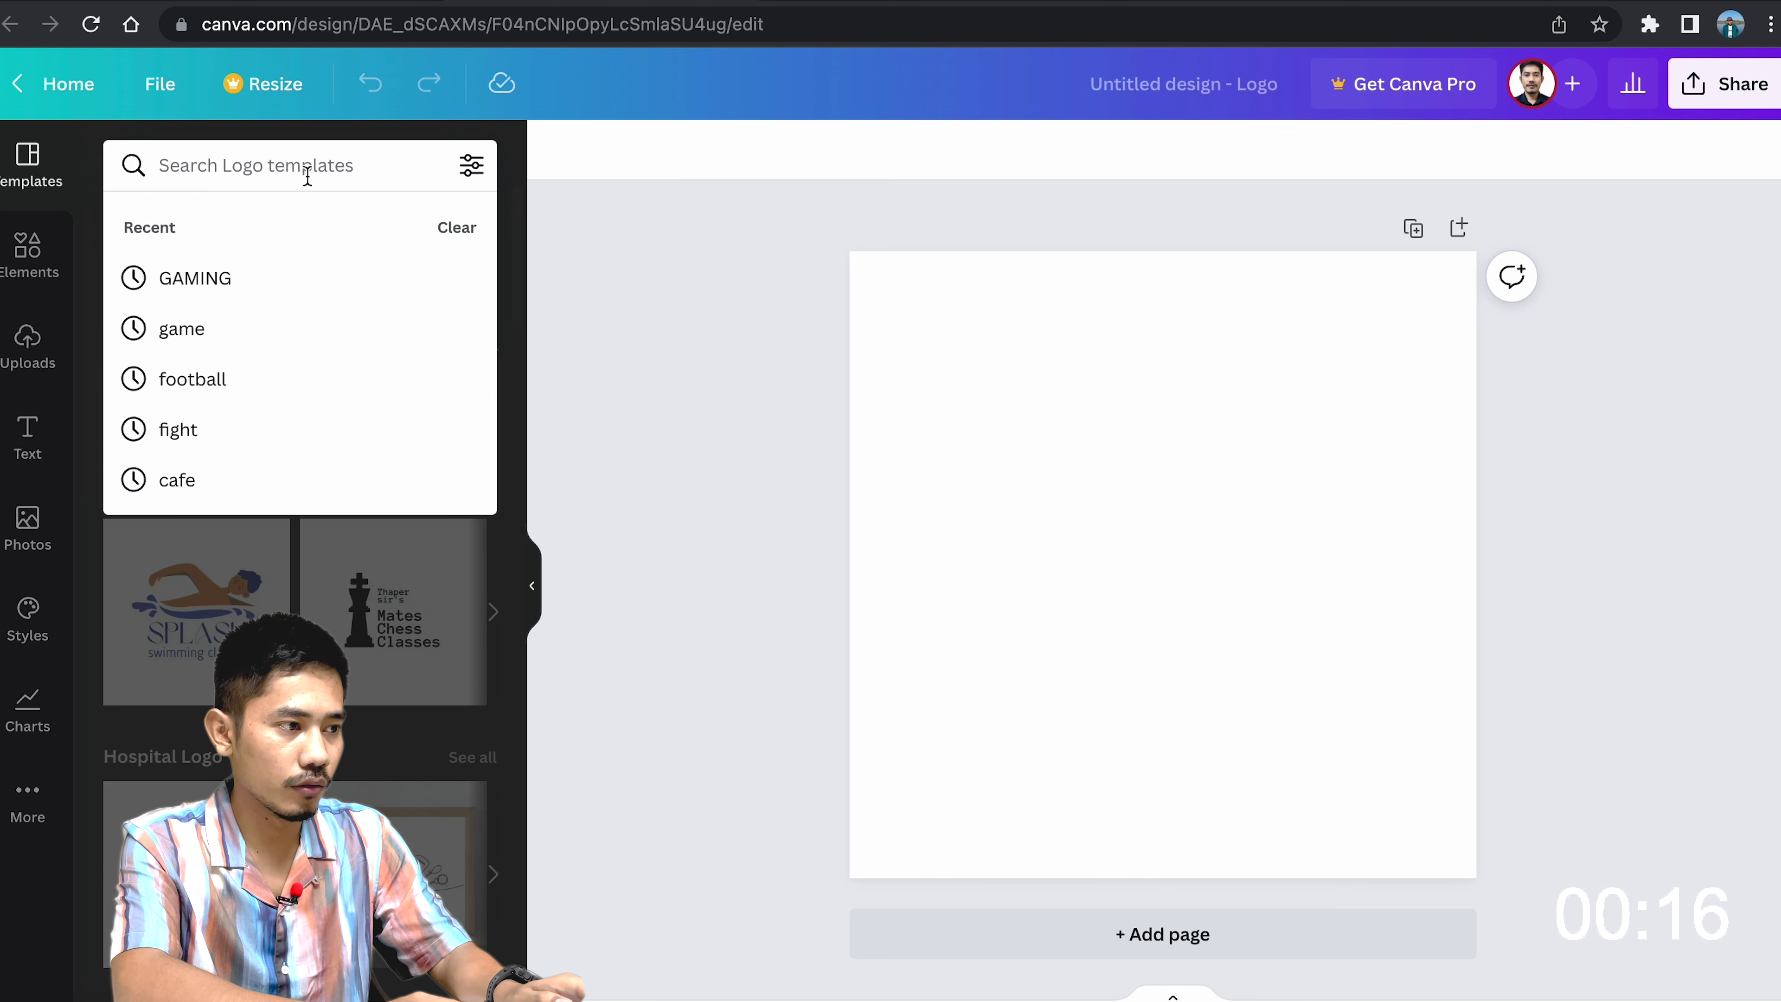
left_click(295, 172)
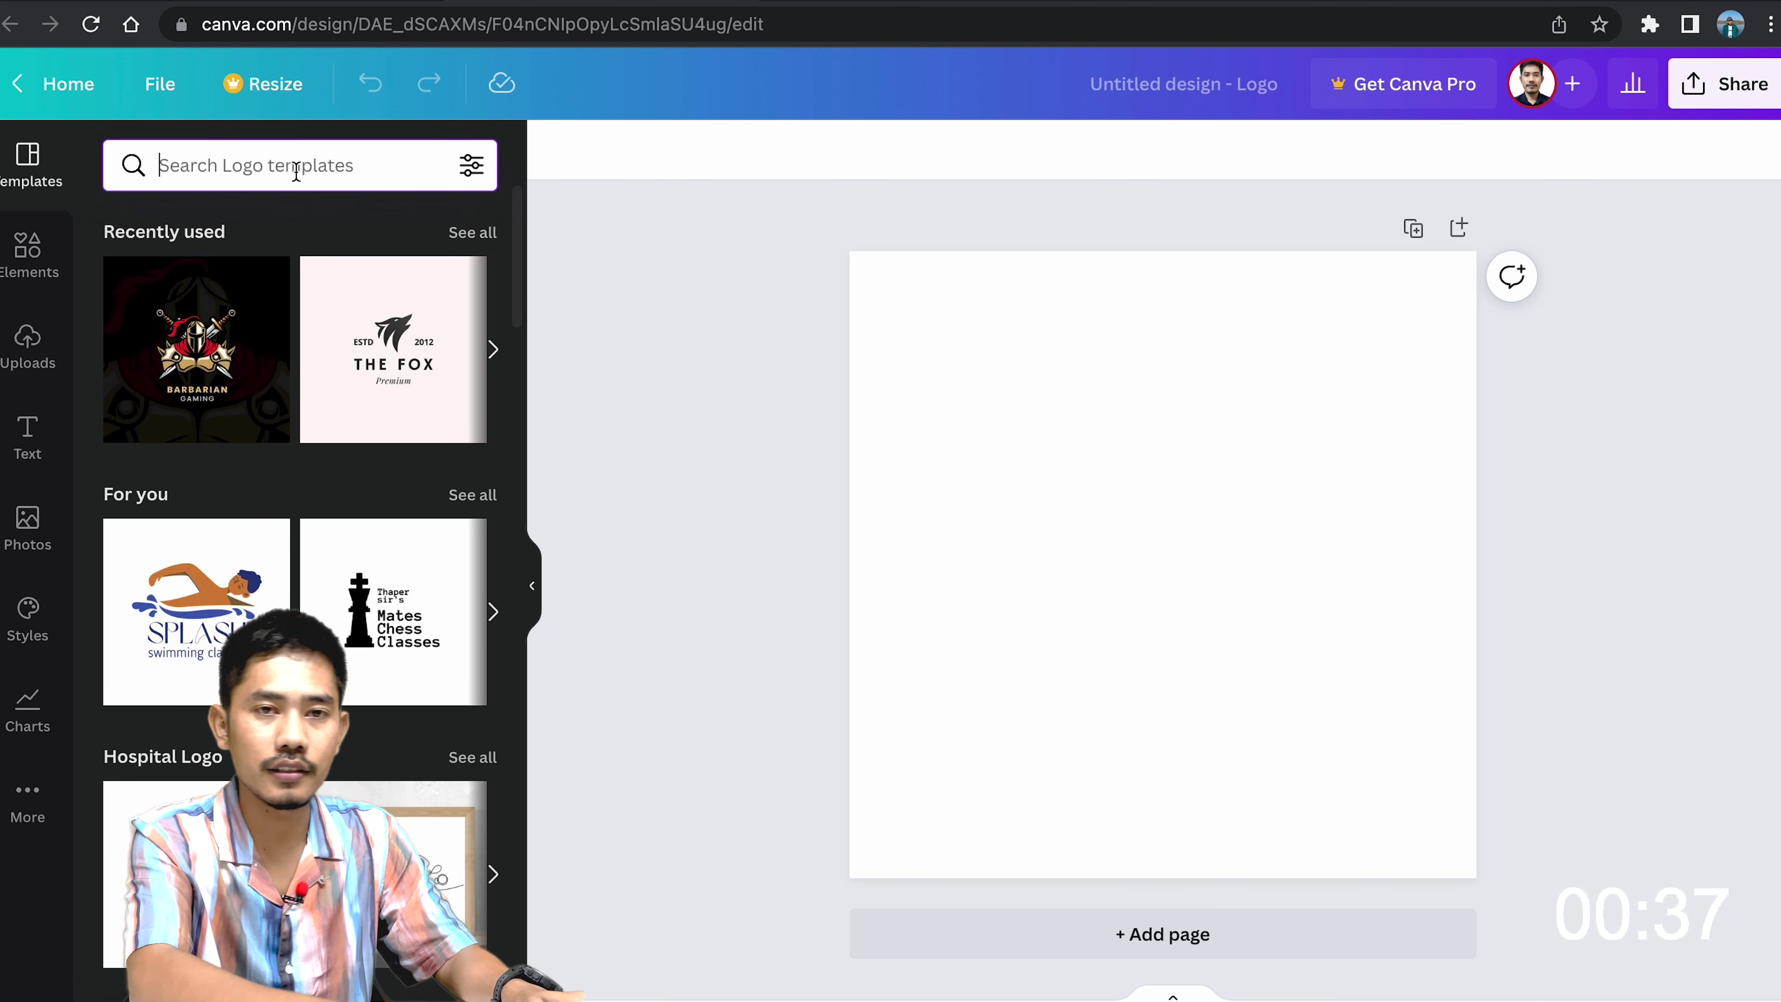
type("Gaming")
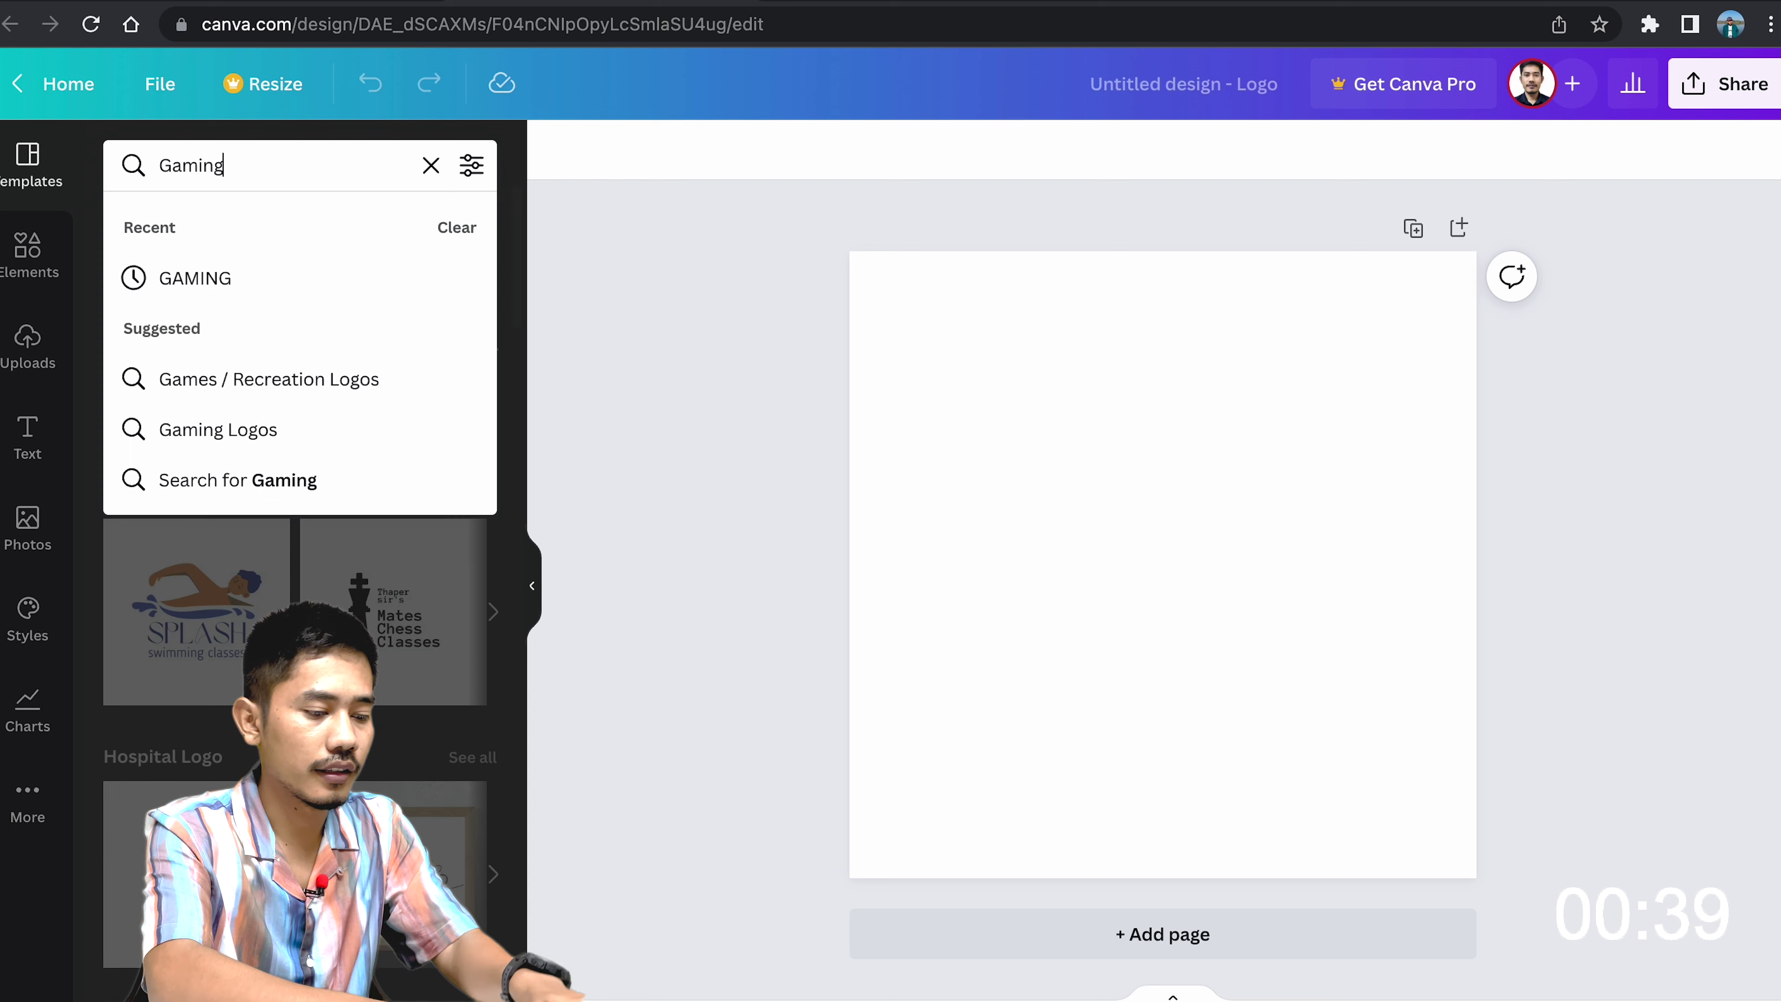
key("Return")
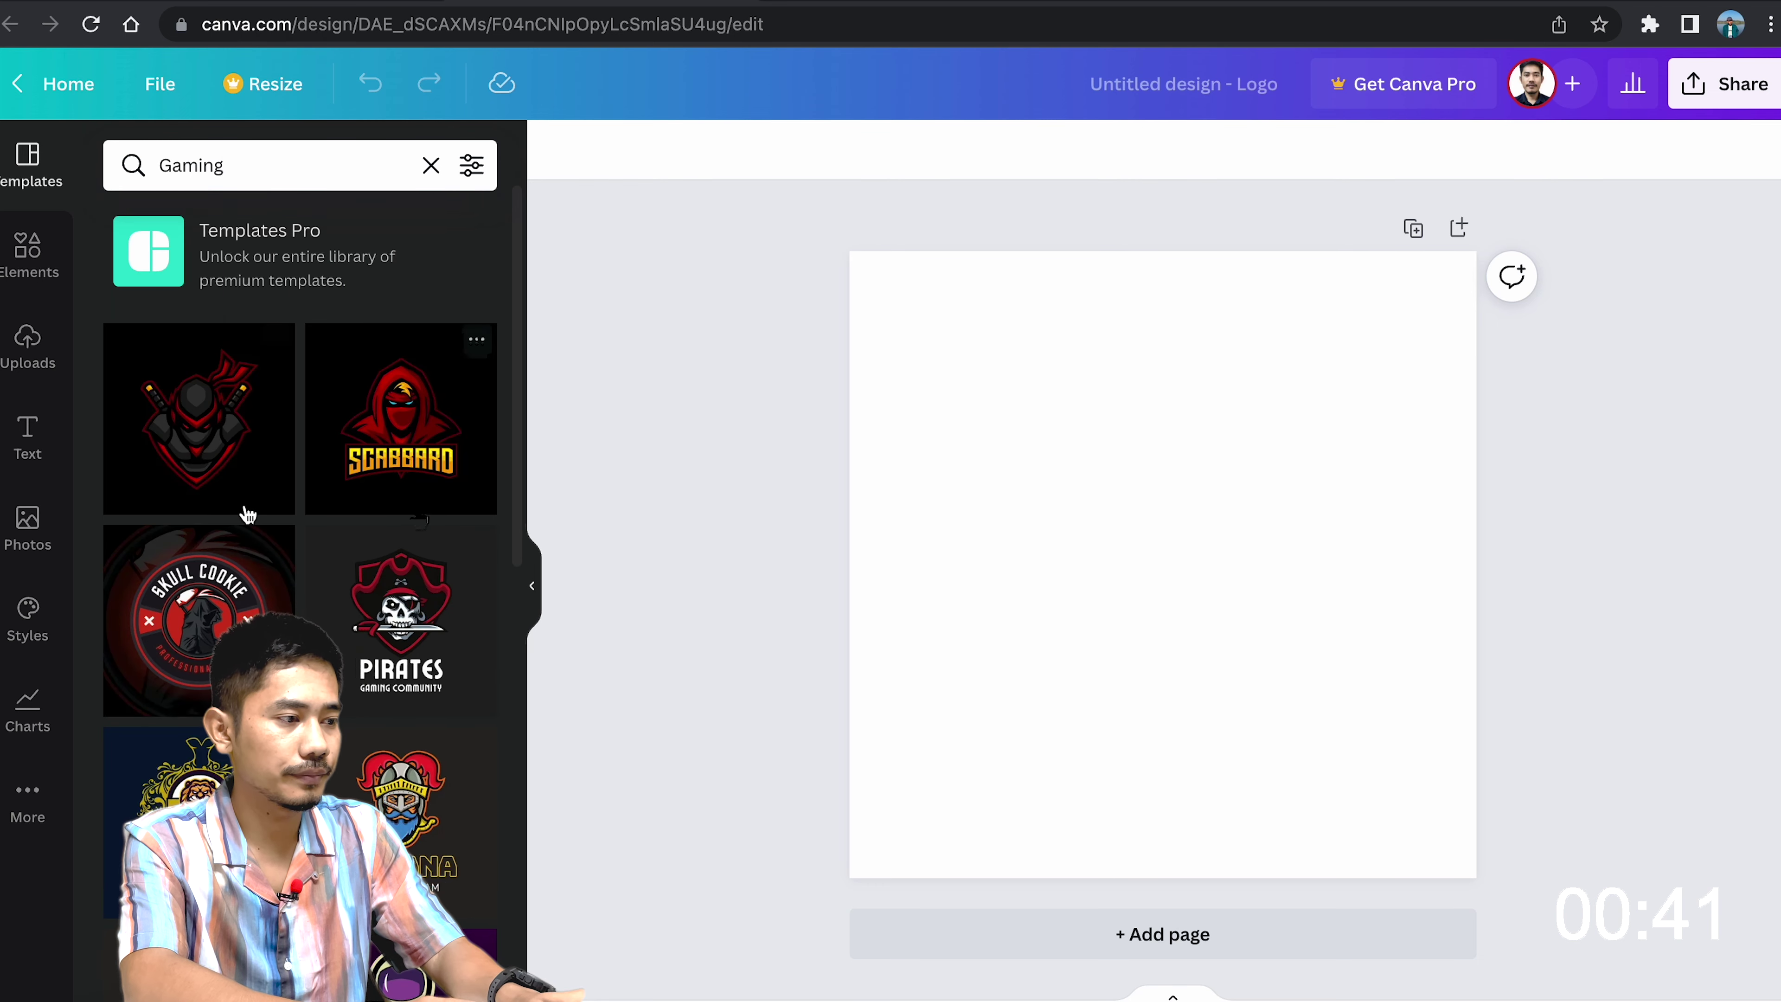
- Browse the gaming logo templates and apply the Barbarian Gaming knight template to the blank page
scroll(422, 502, "down", 2)
scroll(421, 502, "up", 1)
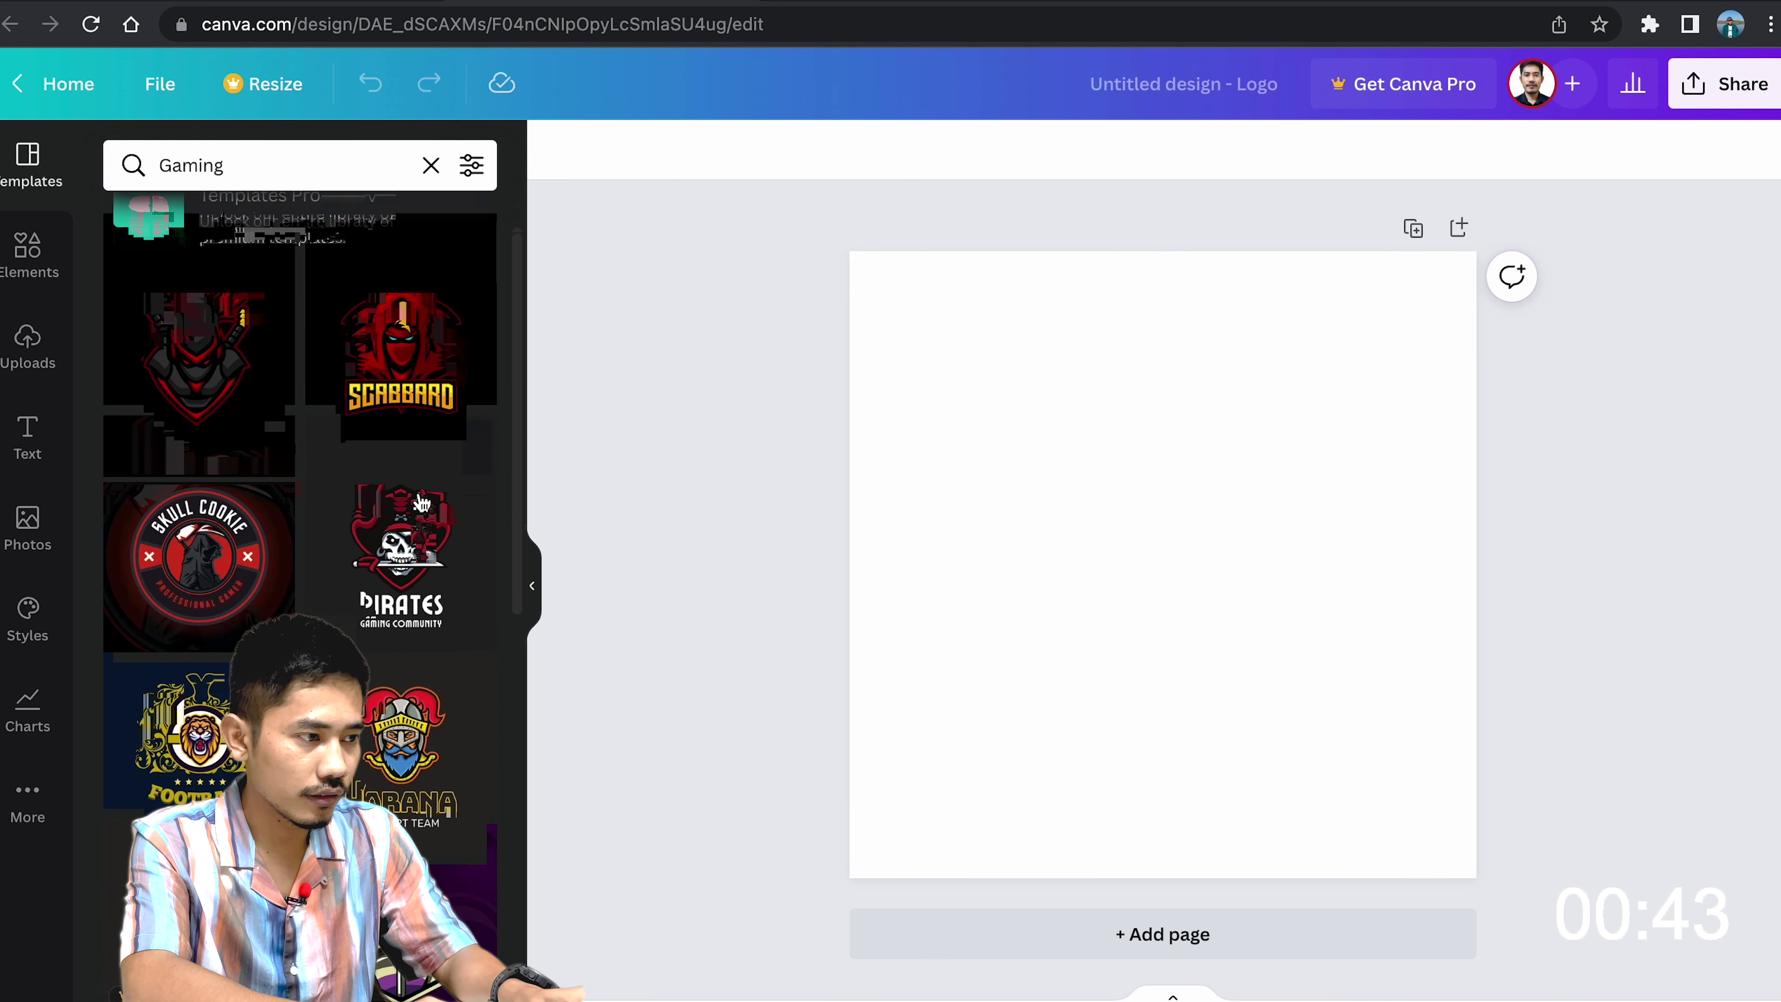
scroll(422, 502, "down", 4)
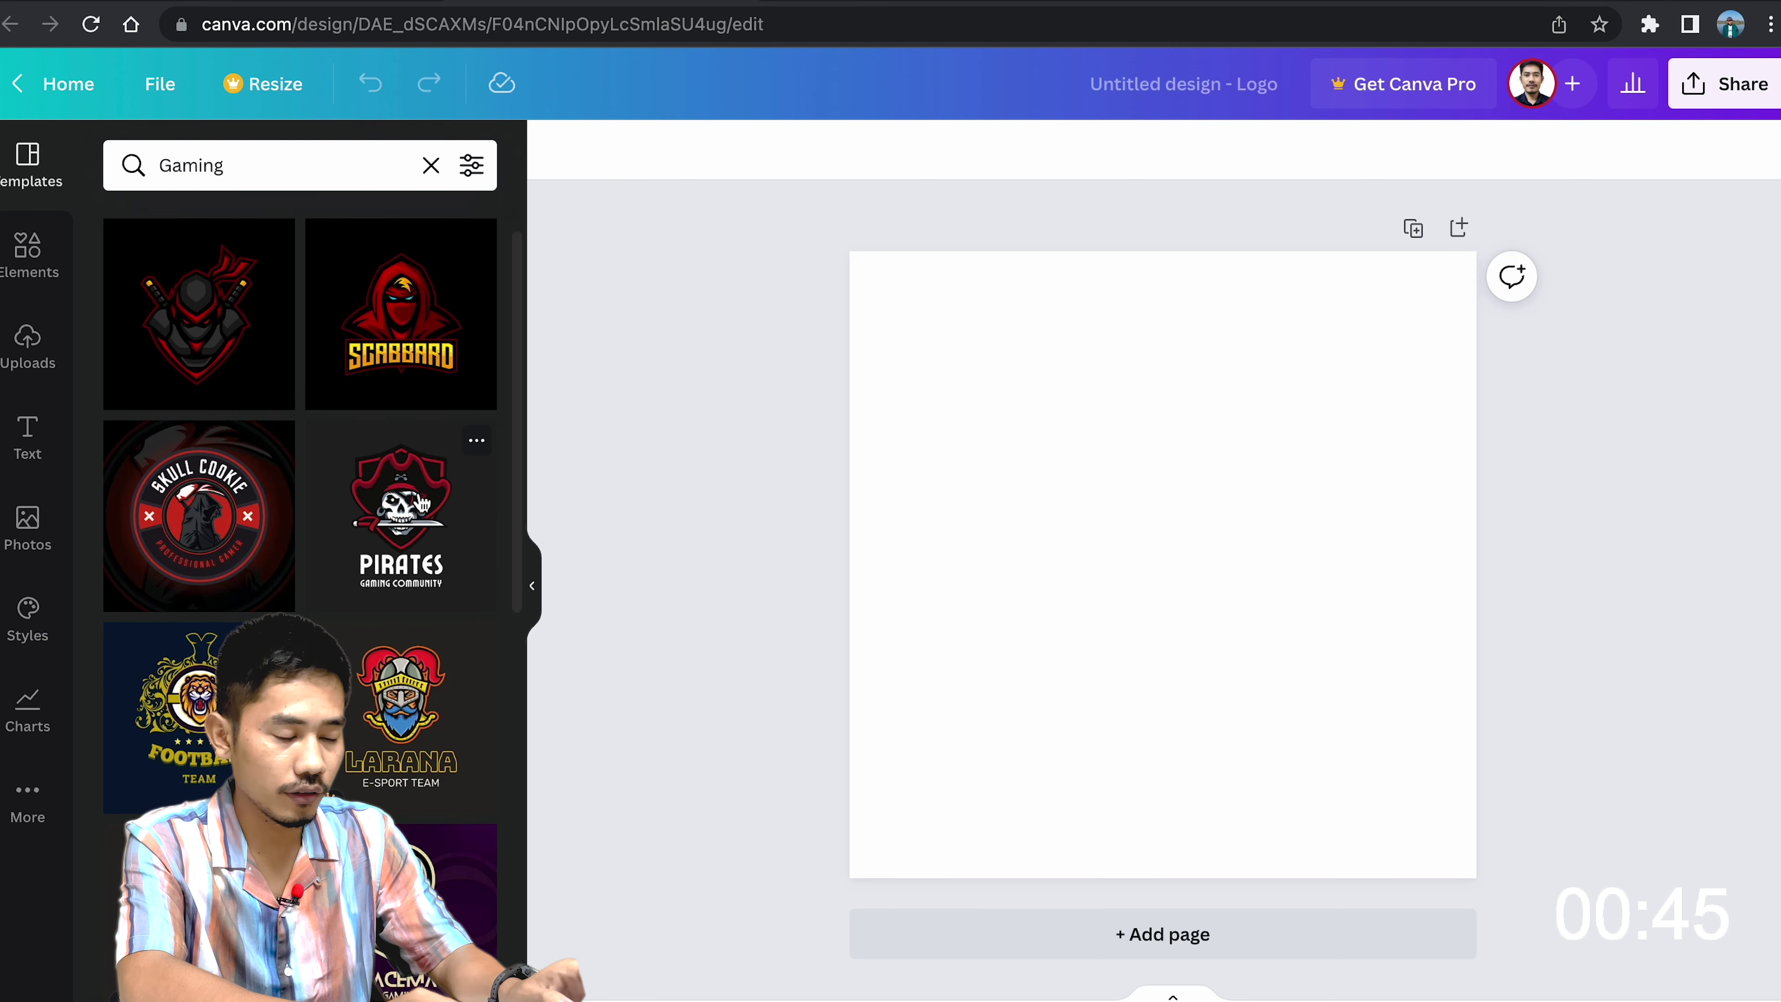
scroll(421, 502, "up", 3)
scroll(421, 503, "up", 1)
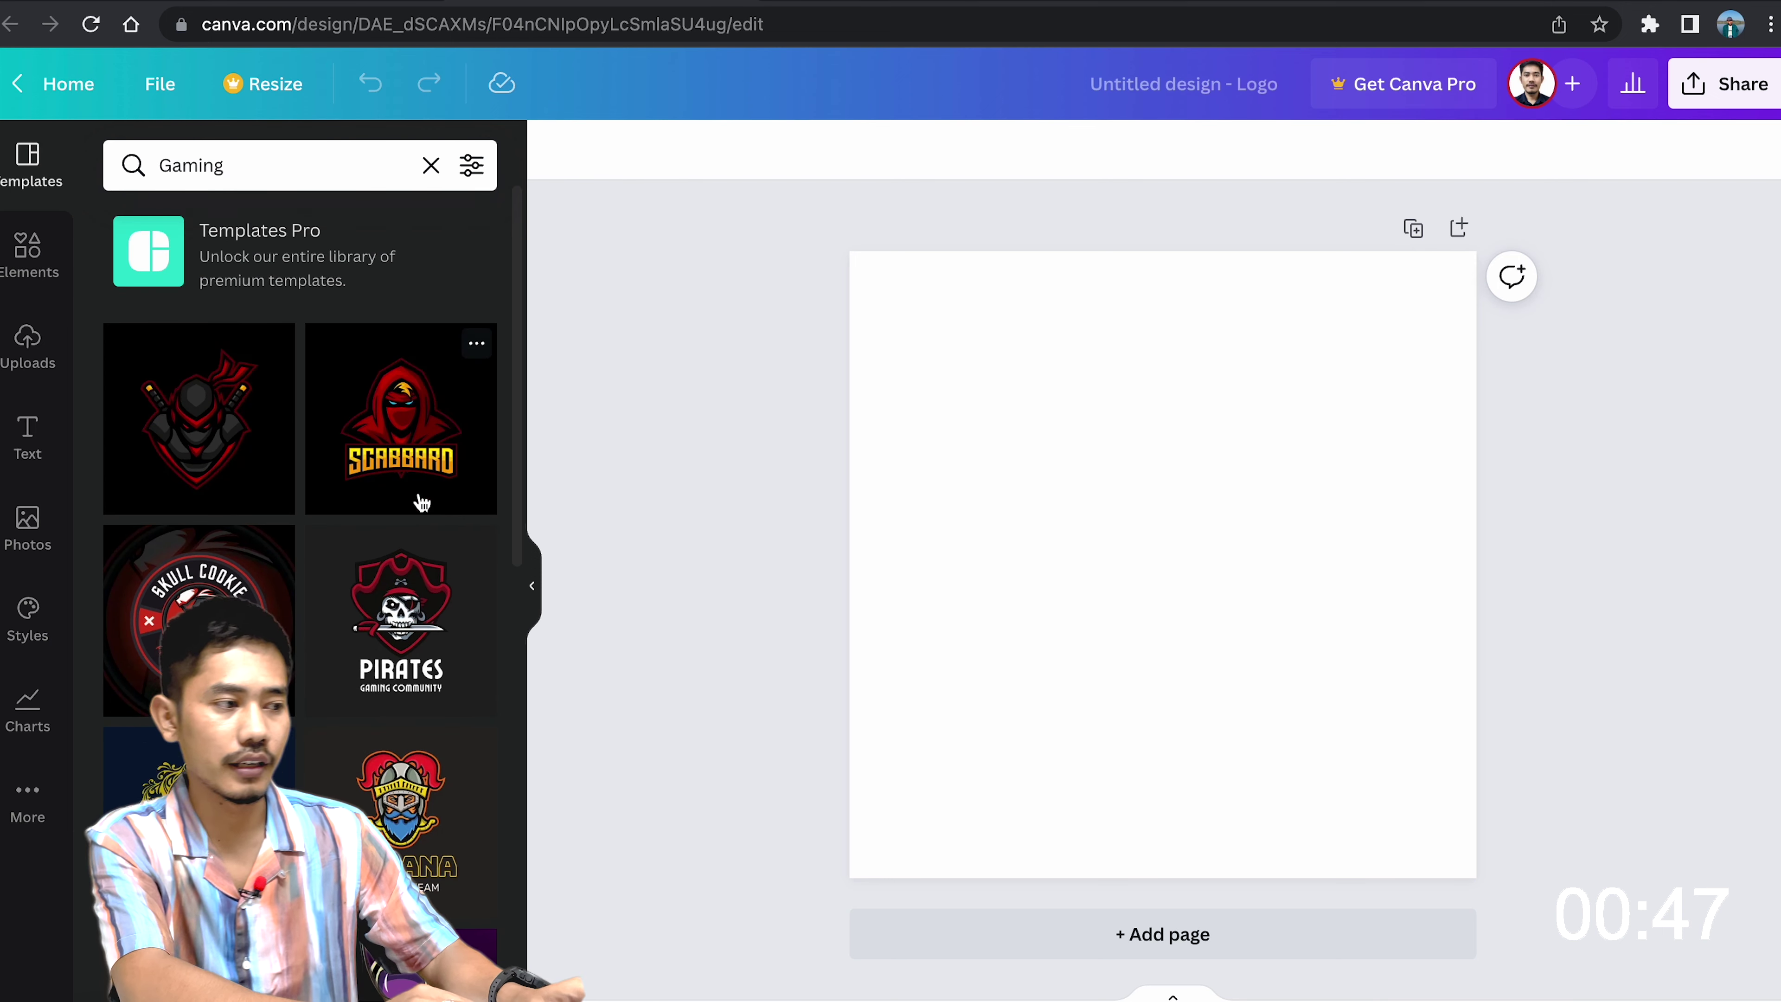
scroll(422, 502, "down", 2)
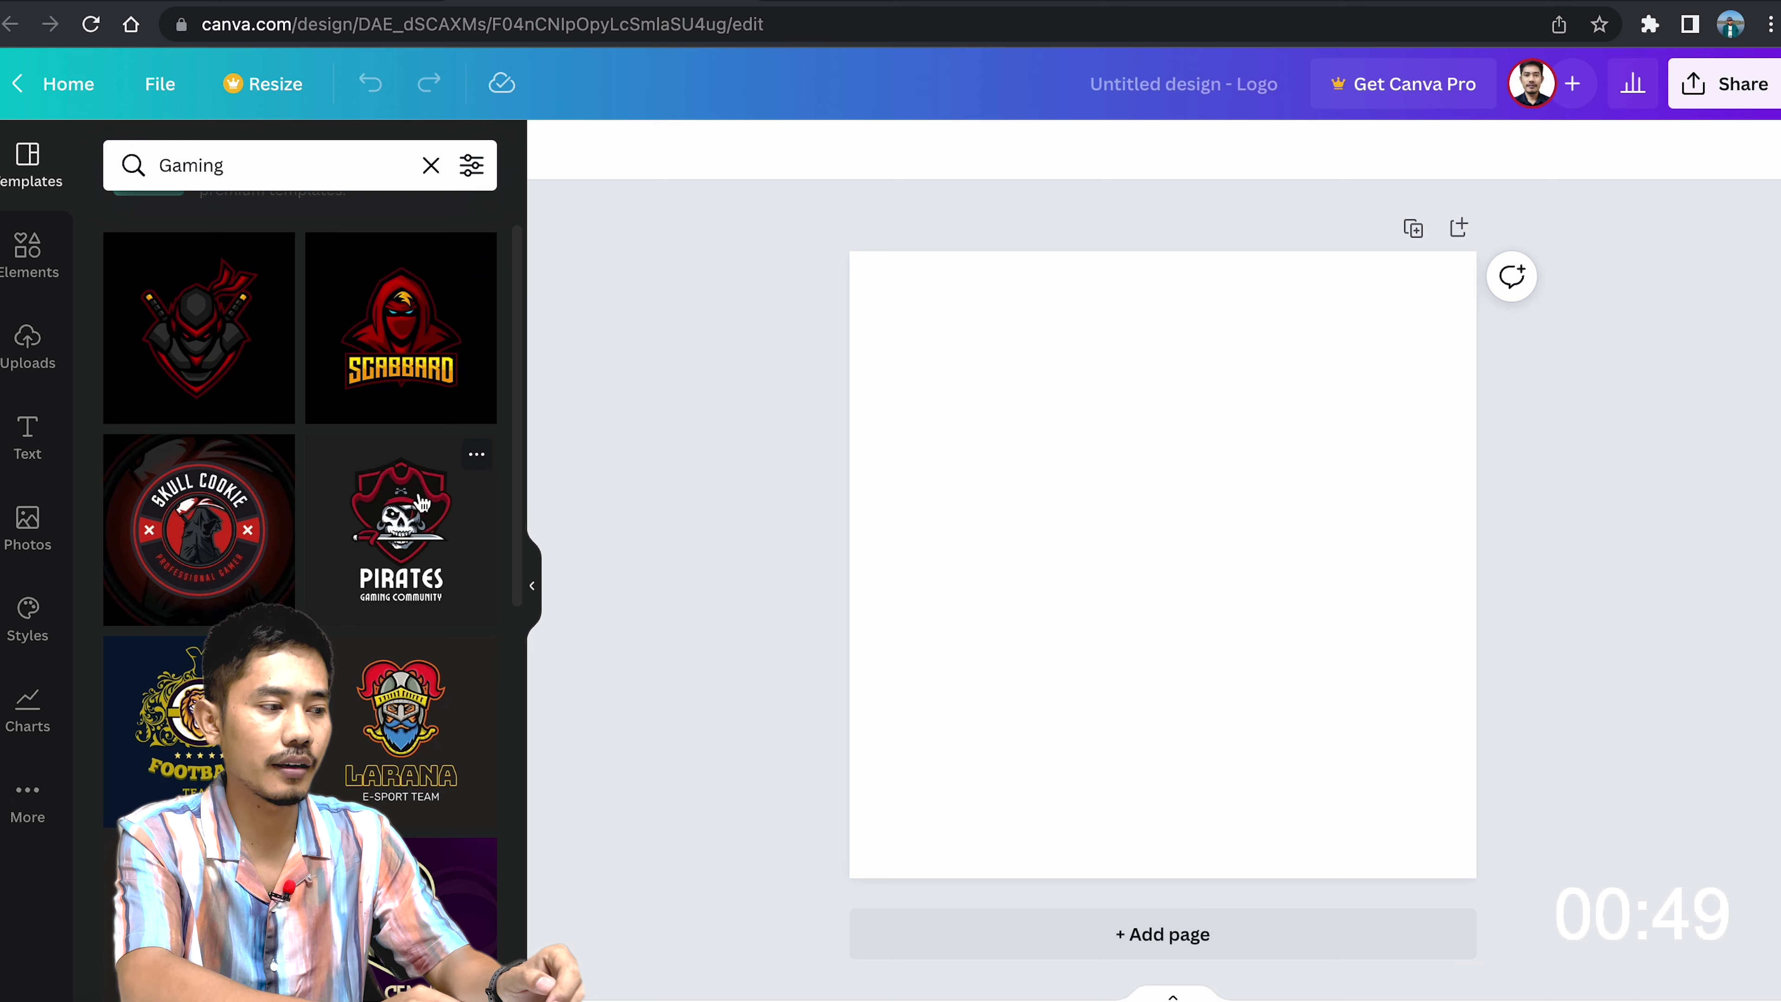
scroll(422, 502, "down", 2)
scroll(422, 502, "down", 3)
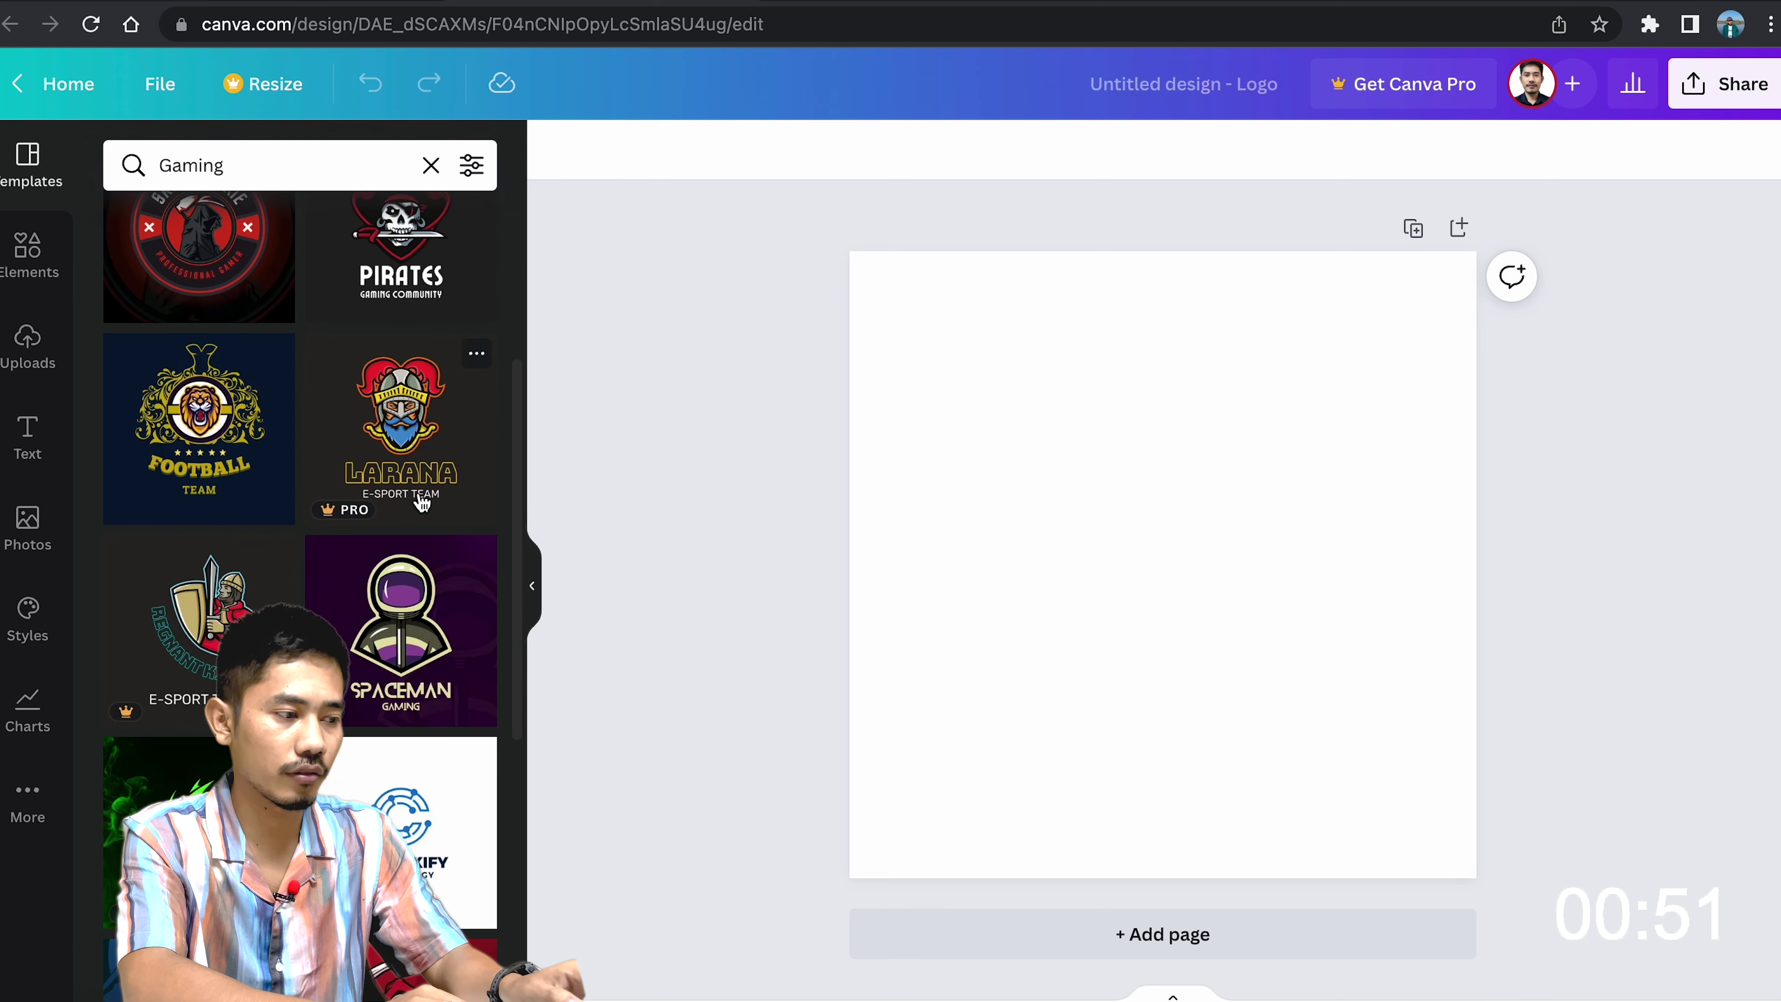
scroll(421, 503, "up", 2)
scroll(422, 503, "up", 2)
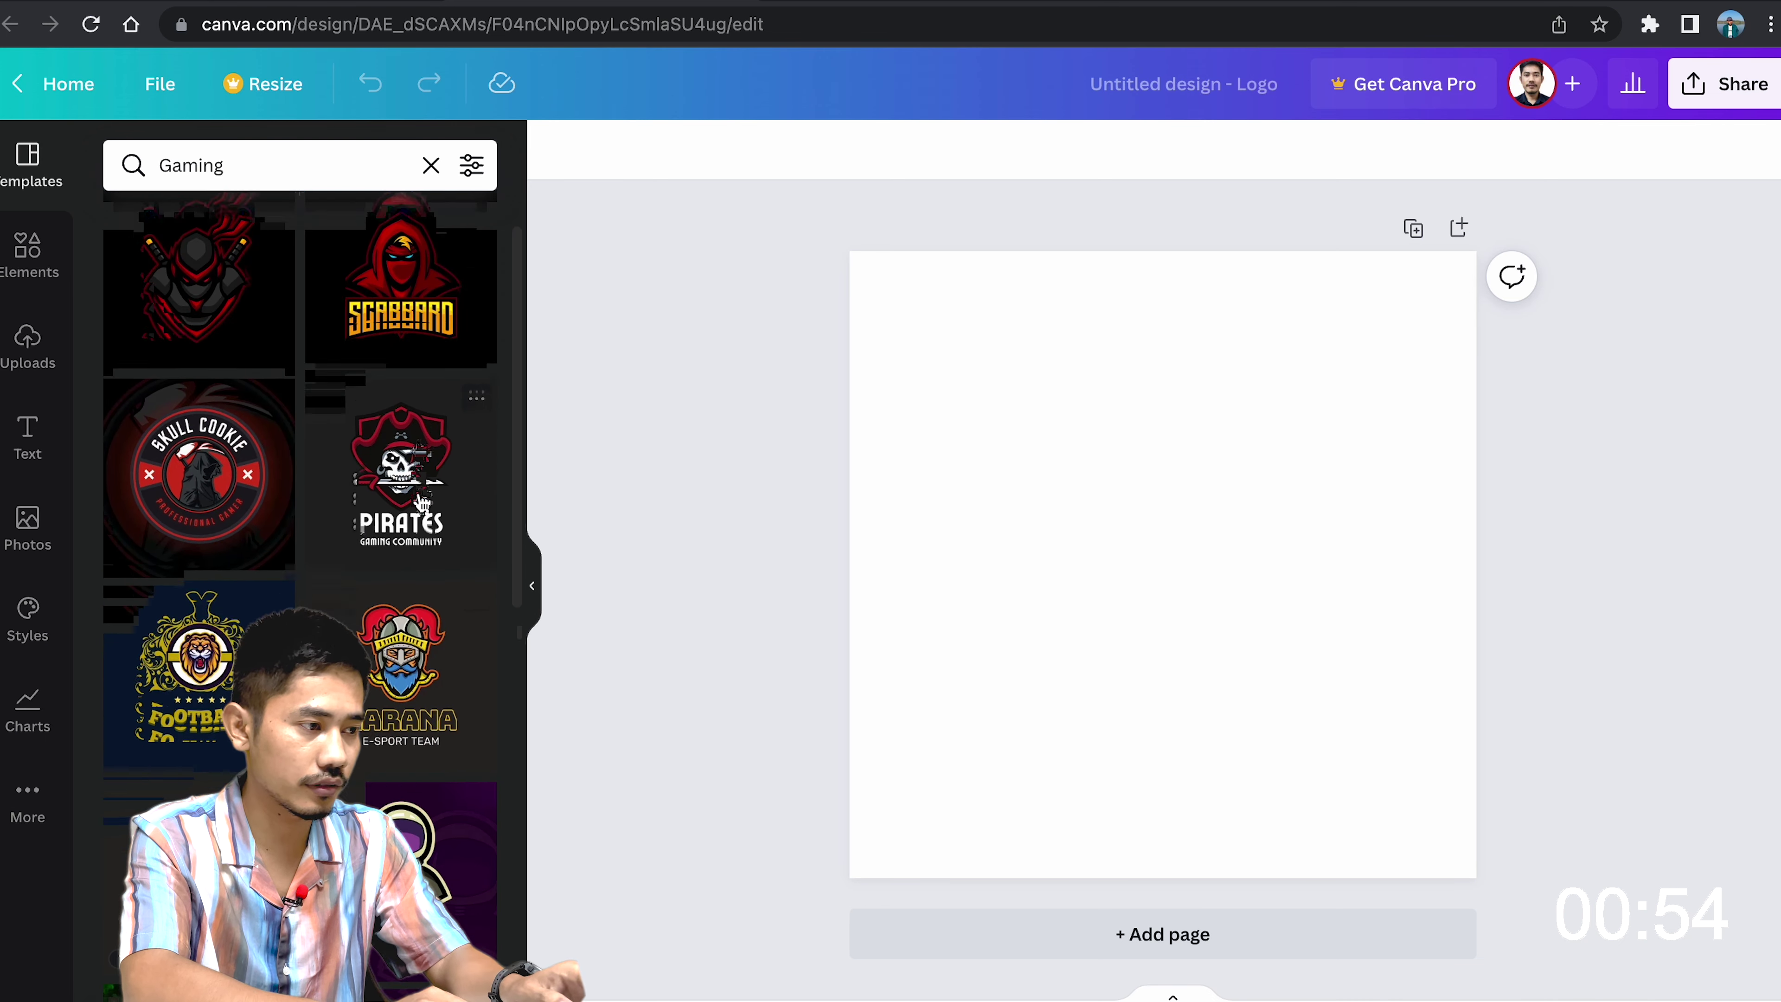
scroll(421, 502, "down", 4)
scroll(421, 502, "down", 1)
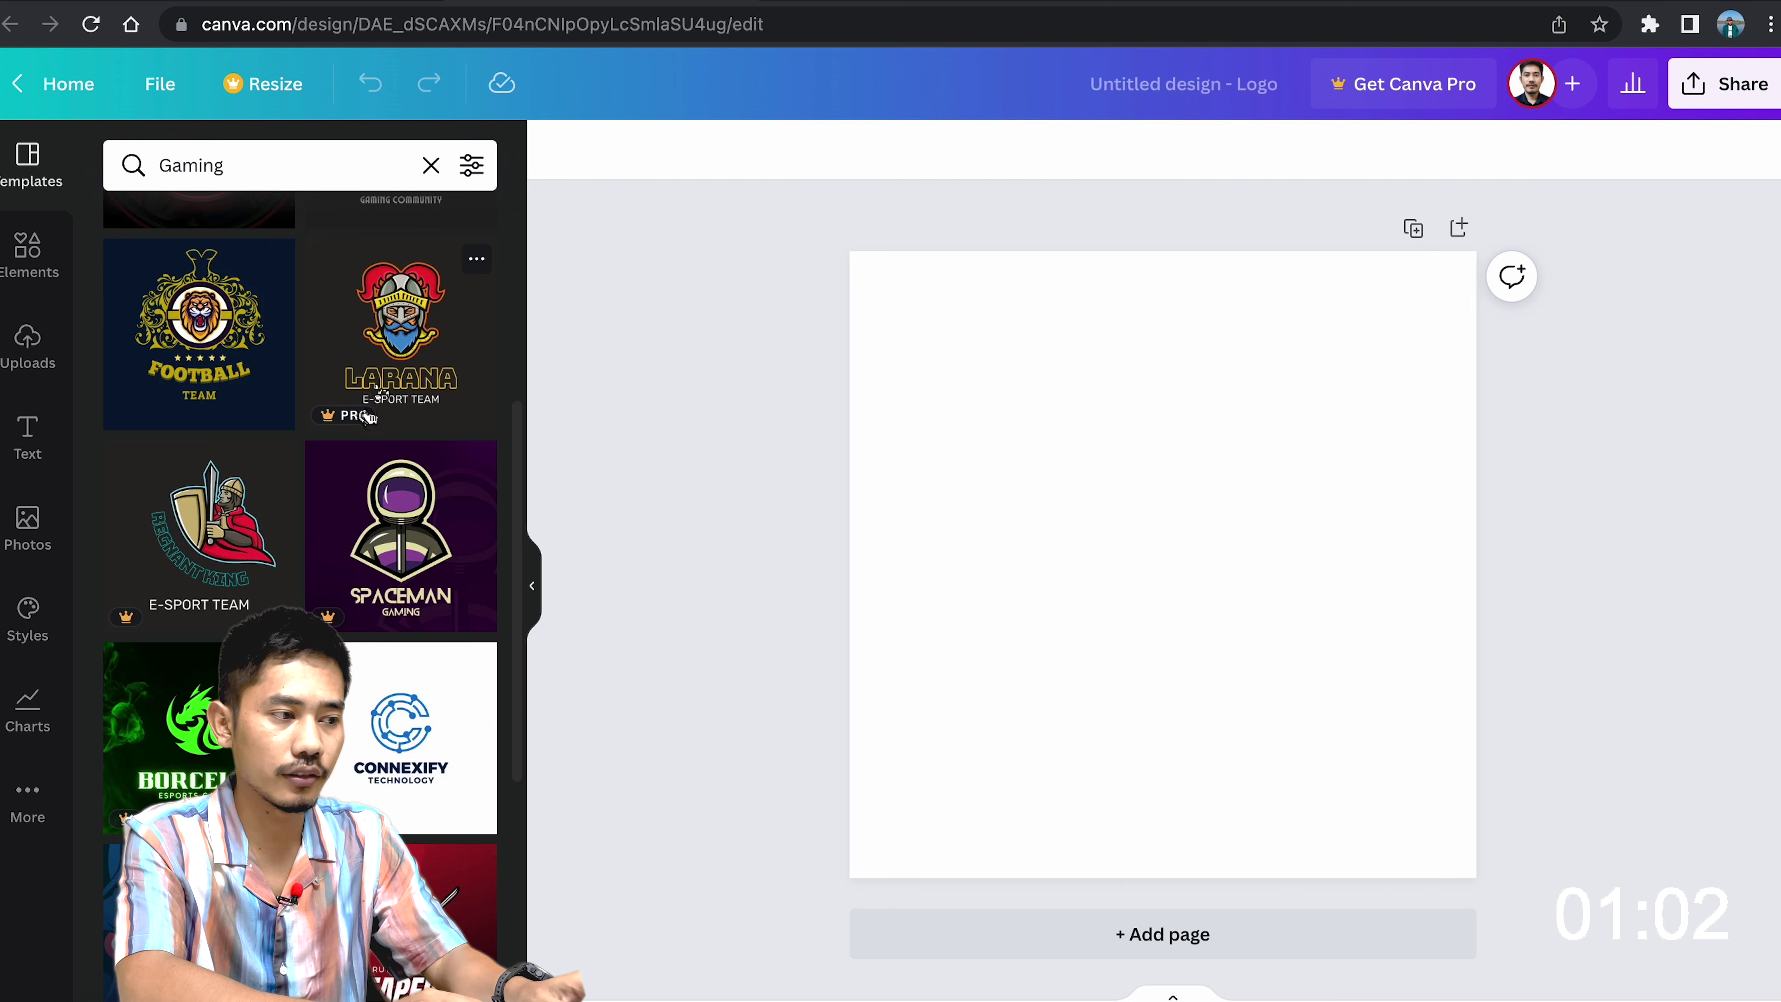
scroll(382, 420, "down", 3)
scroll(382, 420, "down", 7)
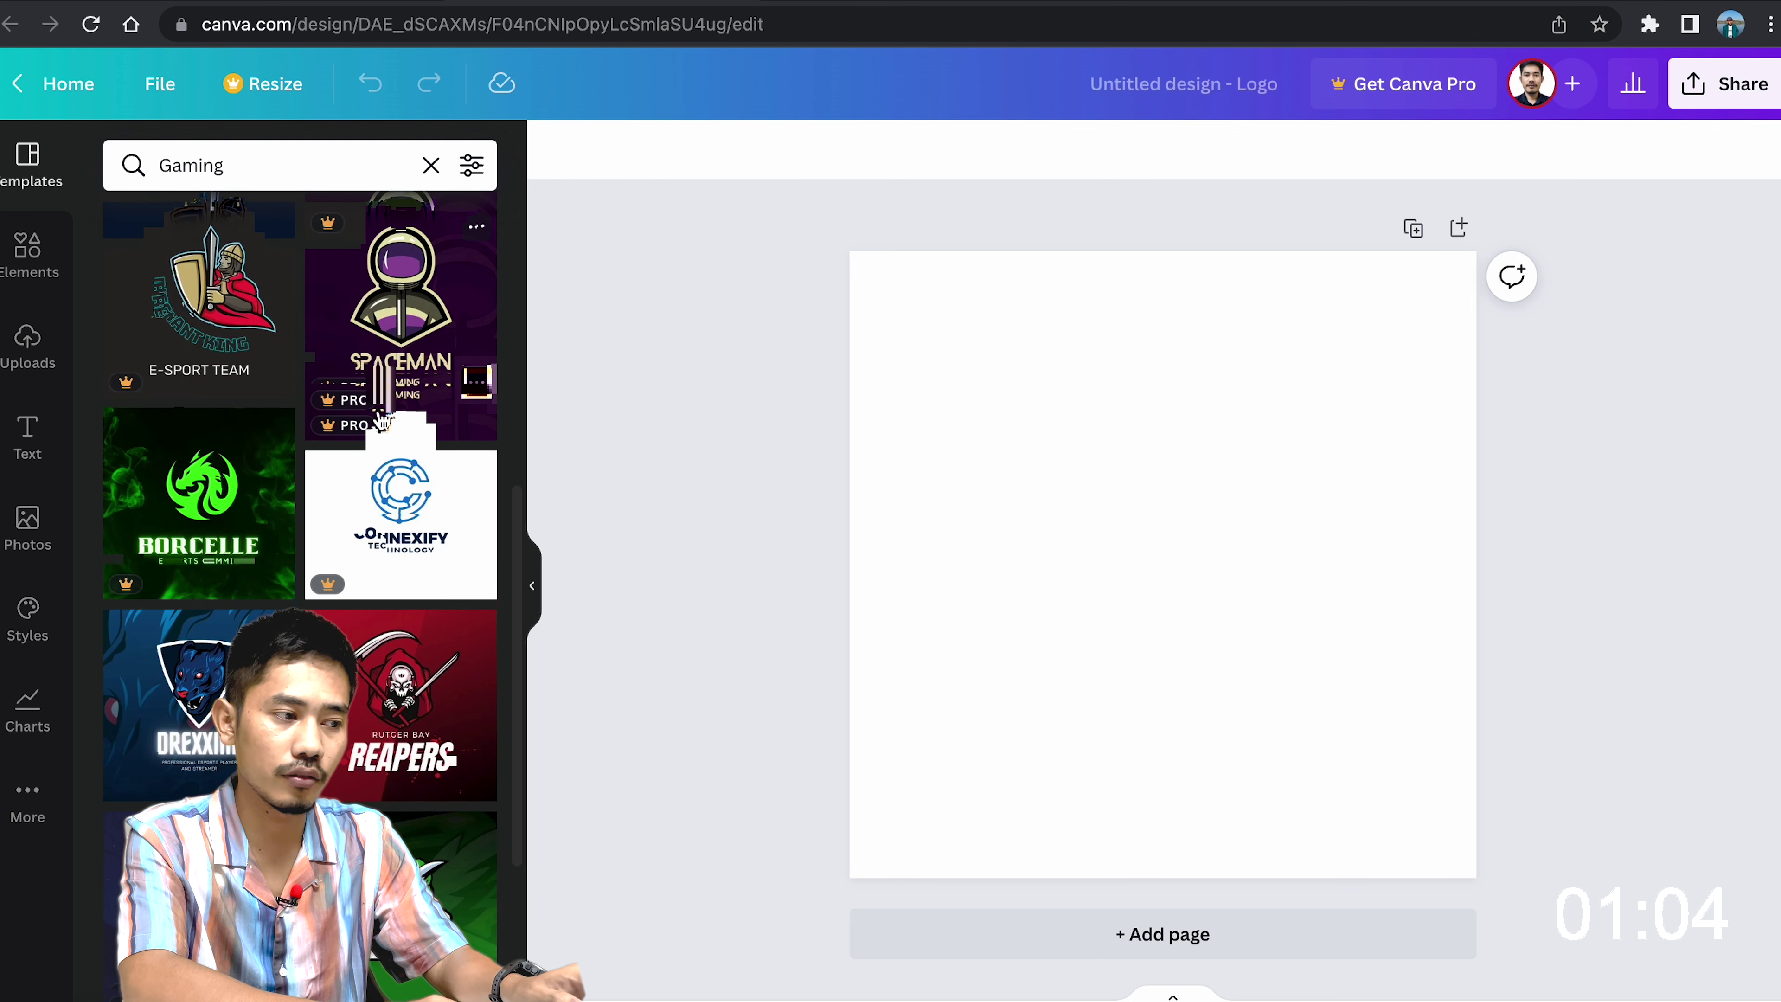
scroll(382, 420, "down", 5)
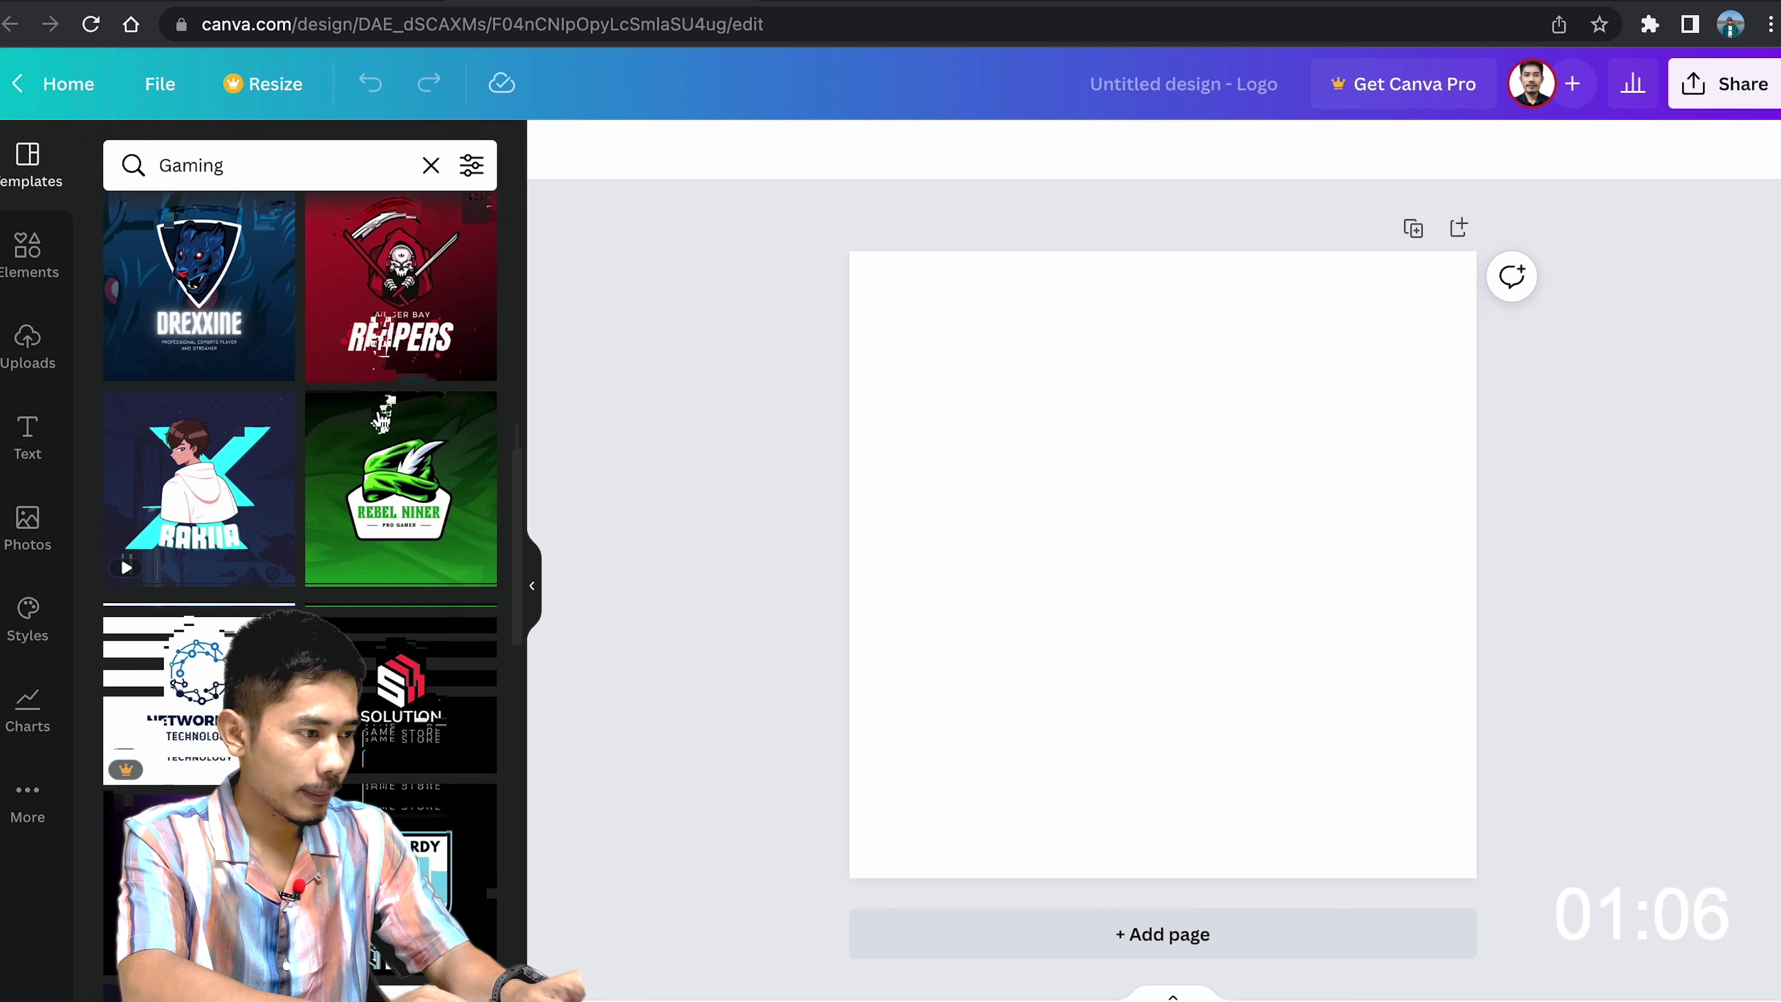
scroll(382, 420, "down", 4)
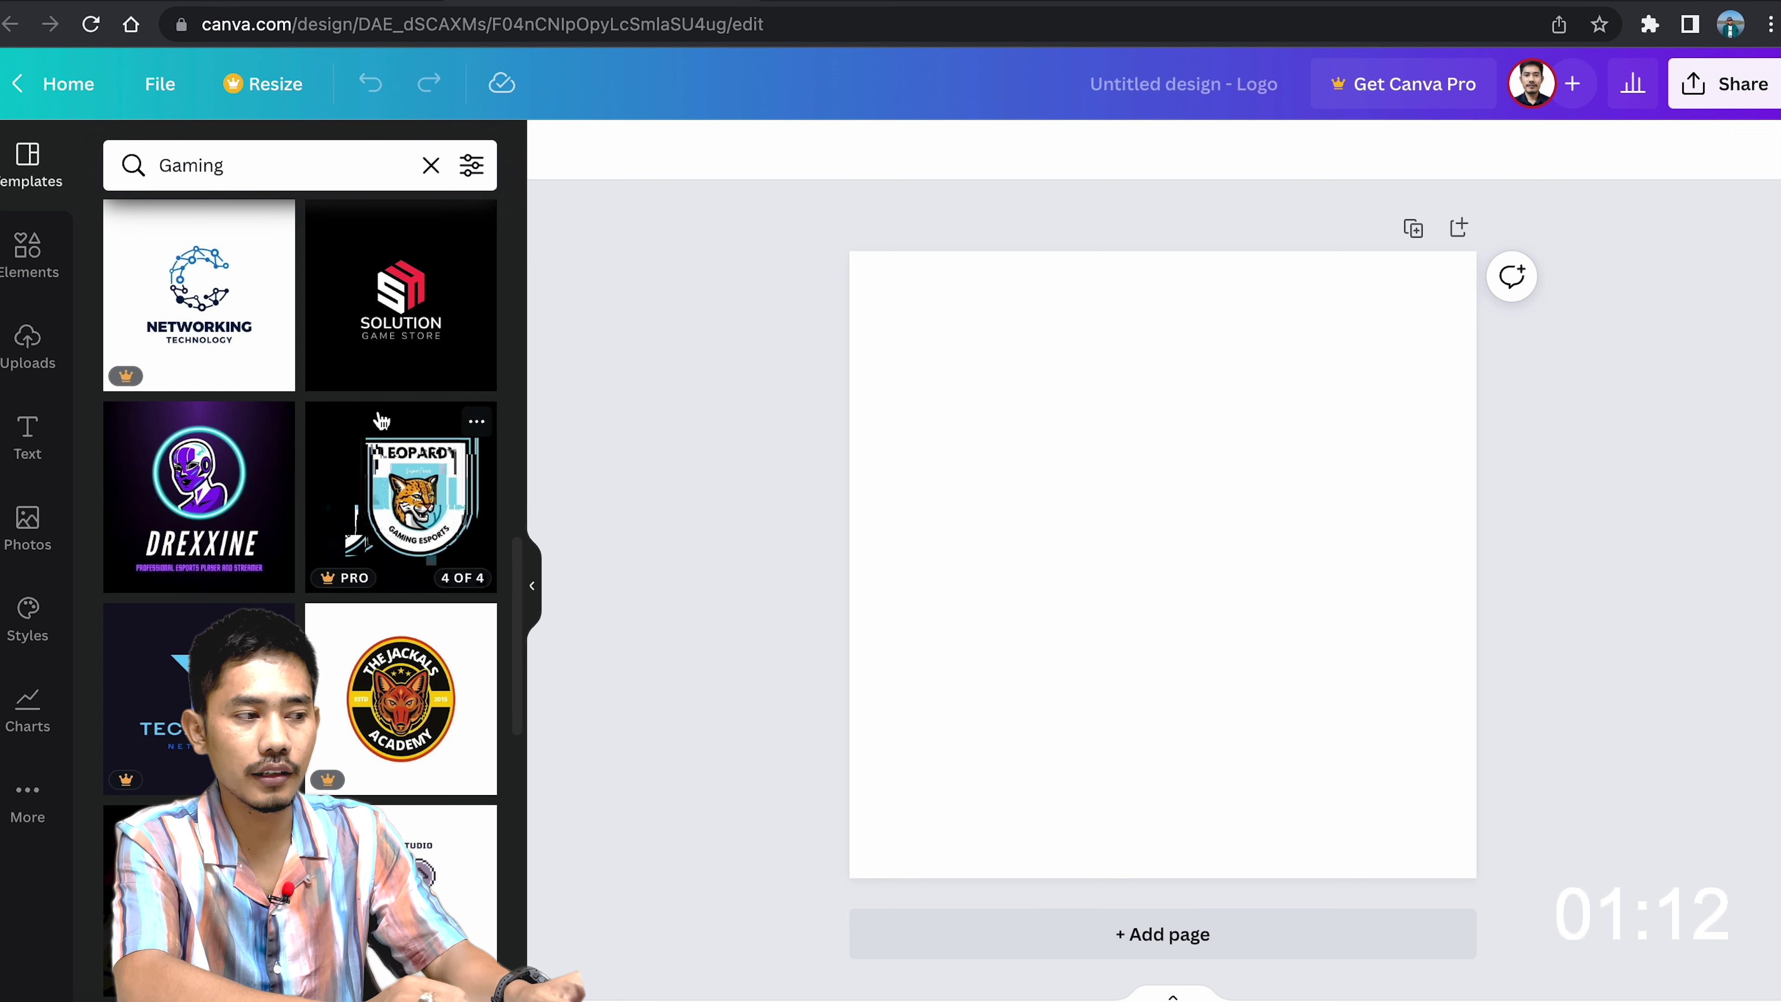
scroll(383, 420, "down", 3)
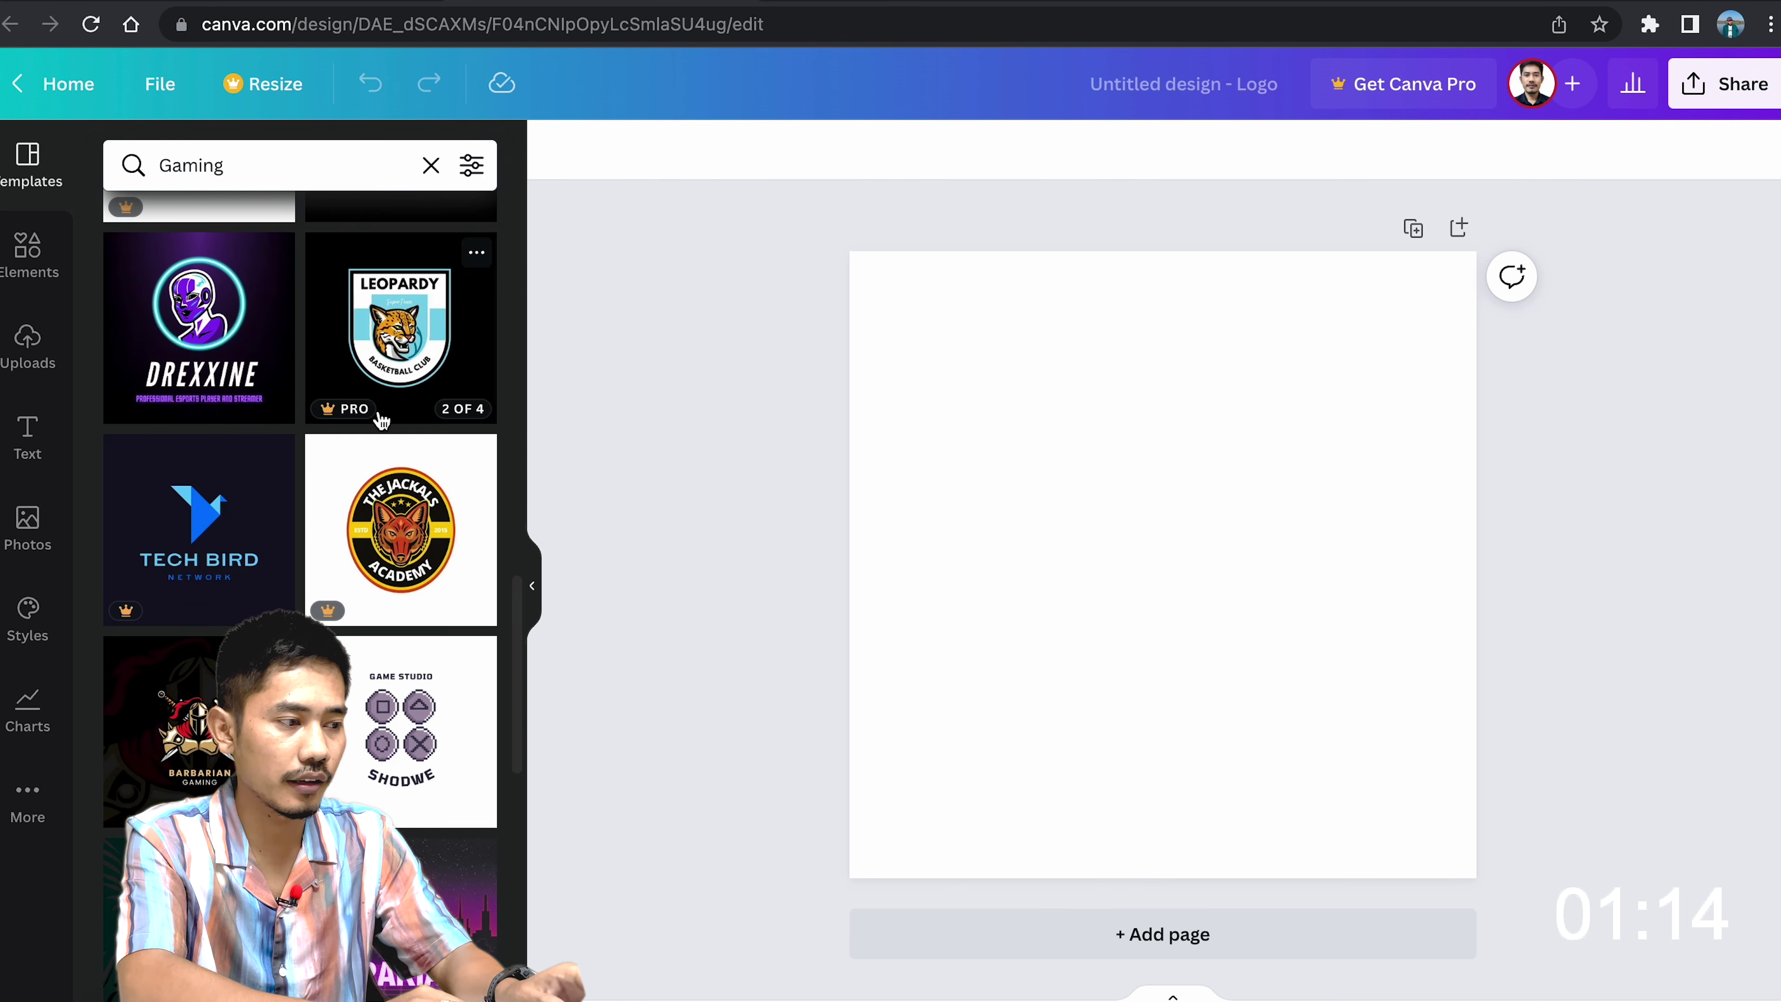
scroll(383, 421, "down", 5)
scroll(381, 420, "down", 2)
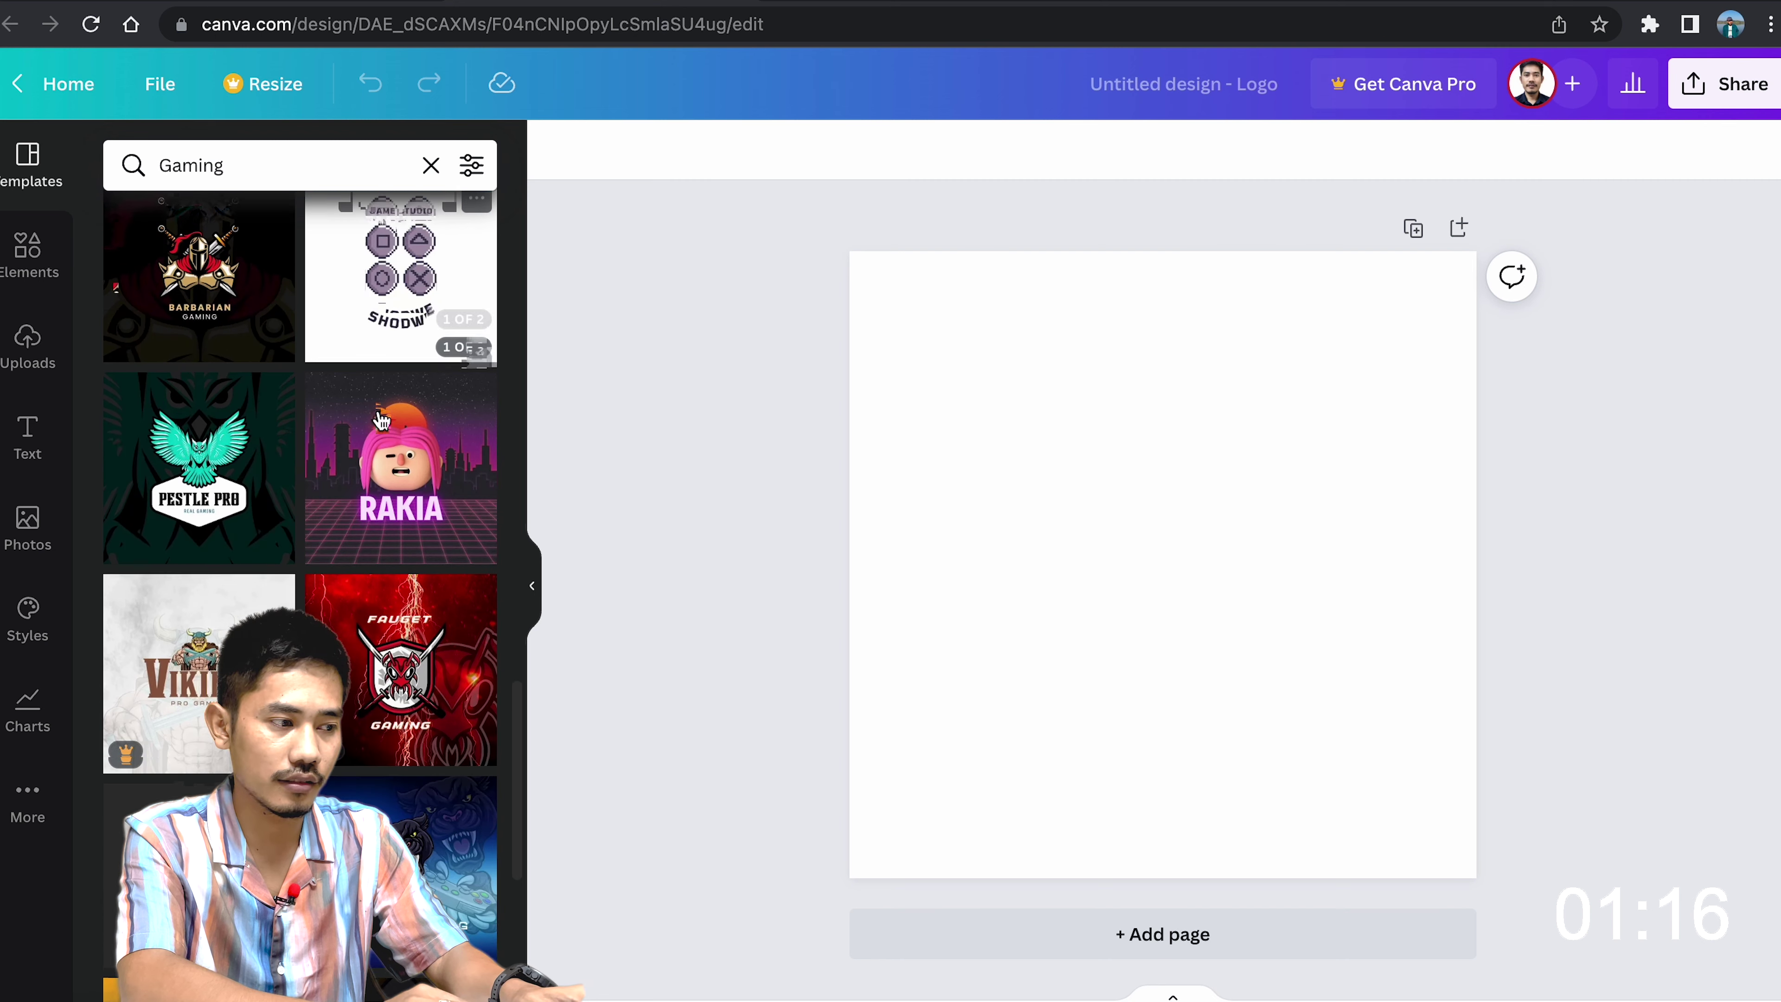
scroll(301, 421, "up", 2)
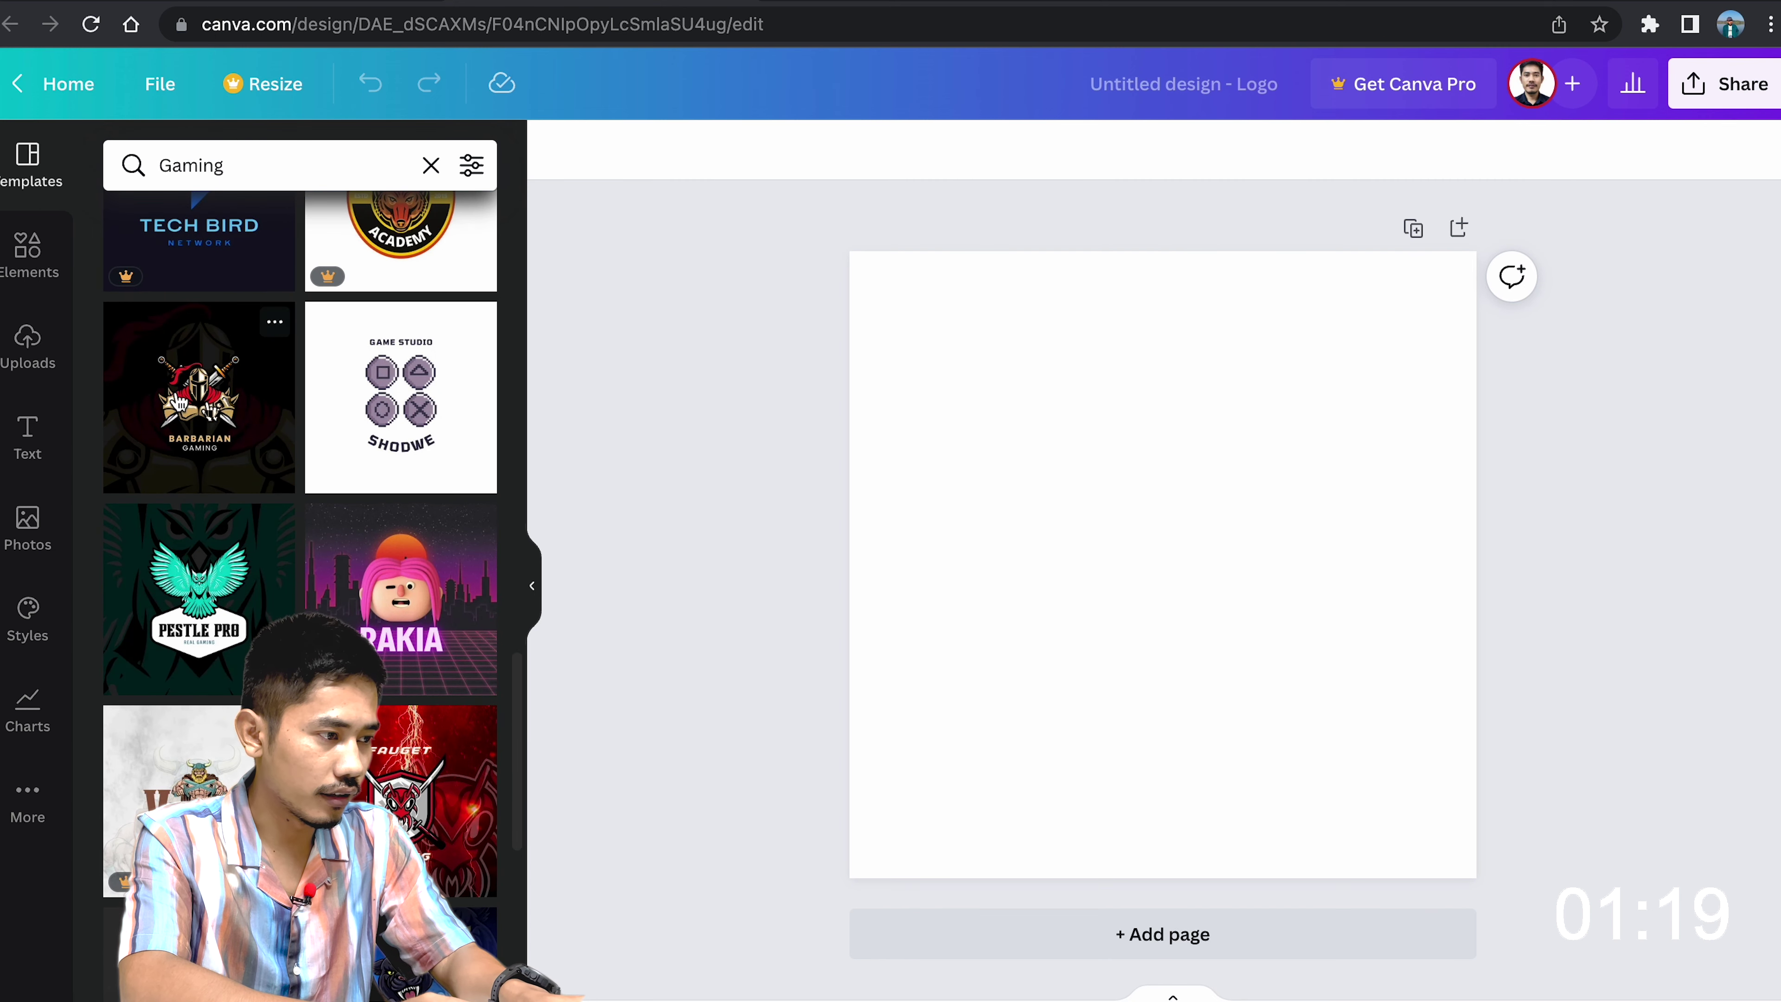
left_click(181, 401)
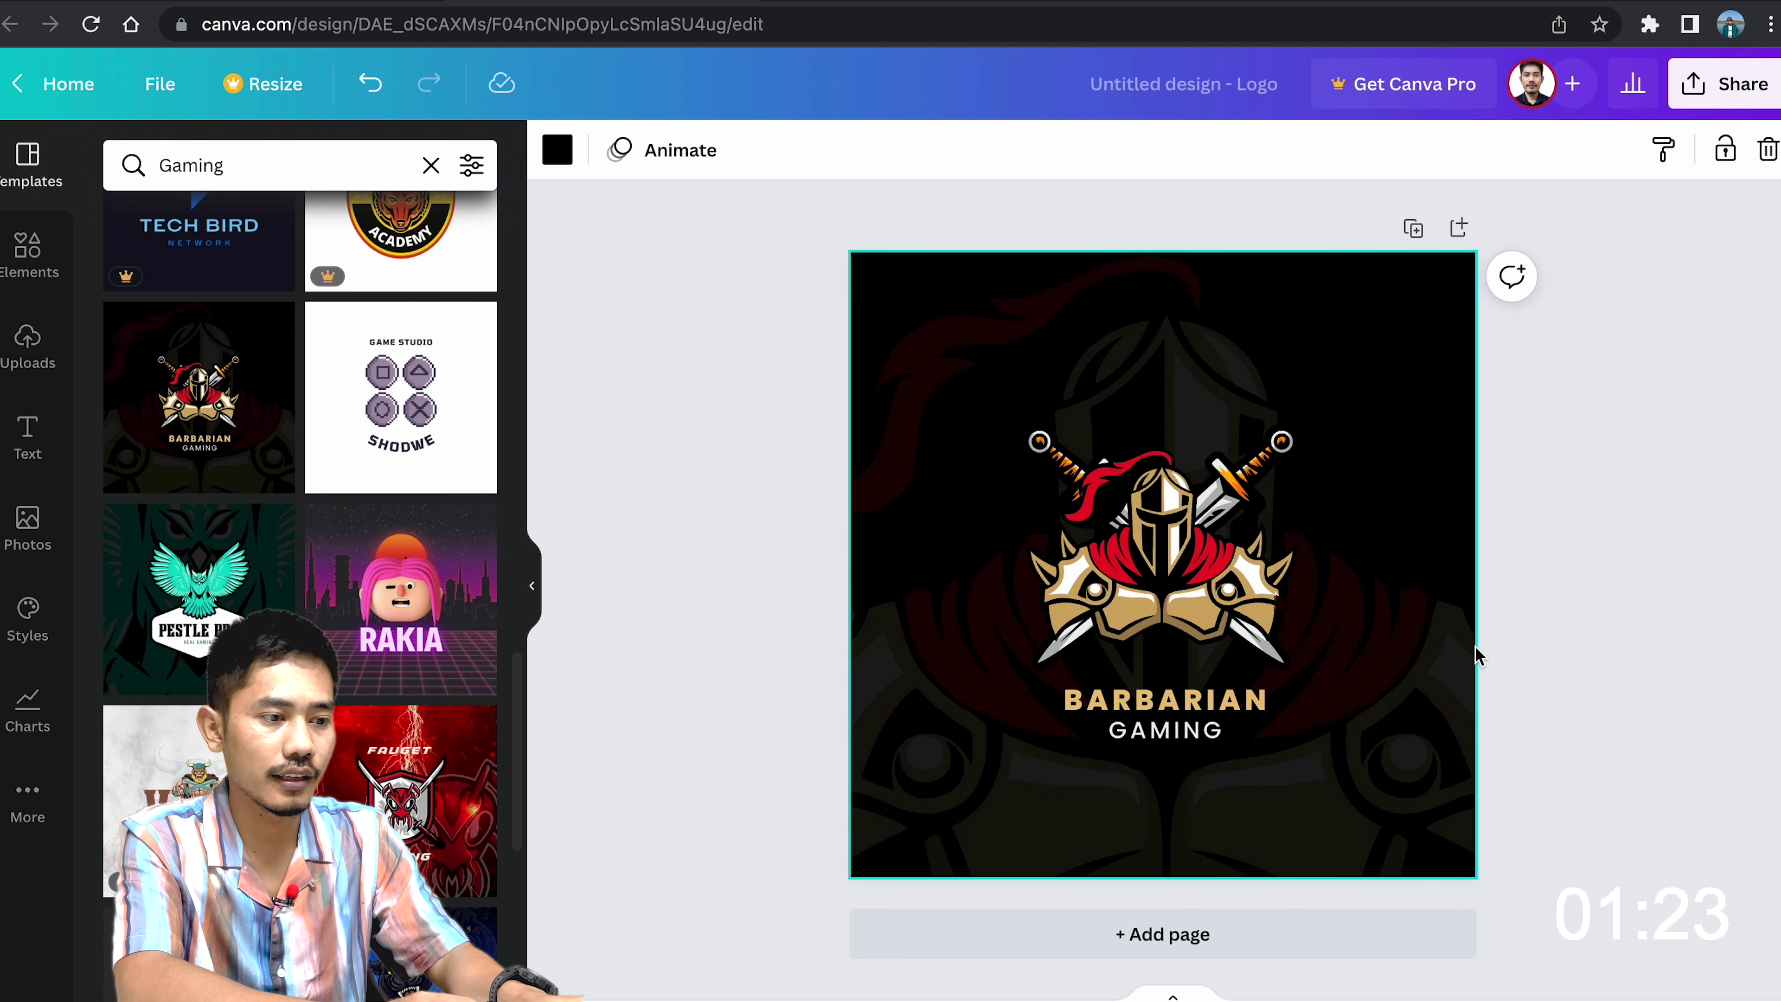
- Delete the two faded knight images, upper and lower, from the logo's black background
left_click(1373, 348)
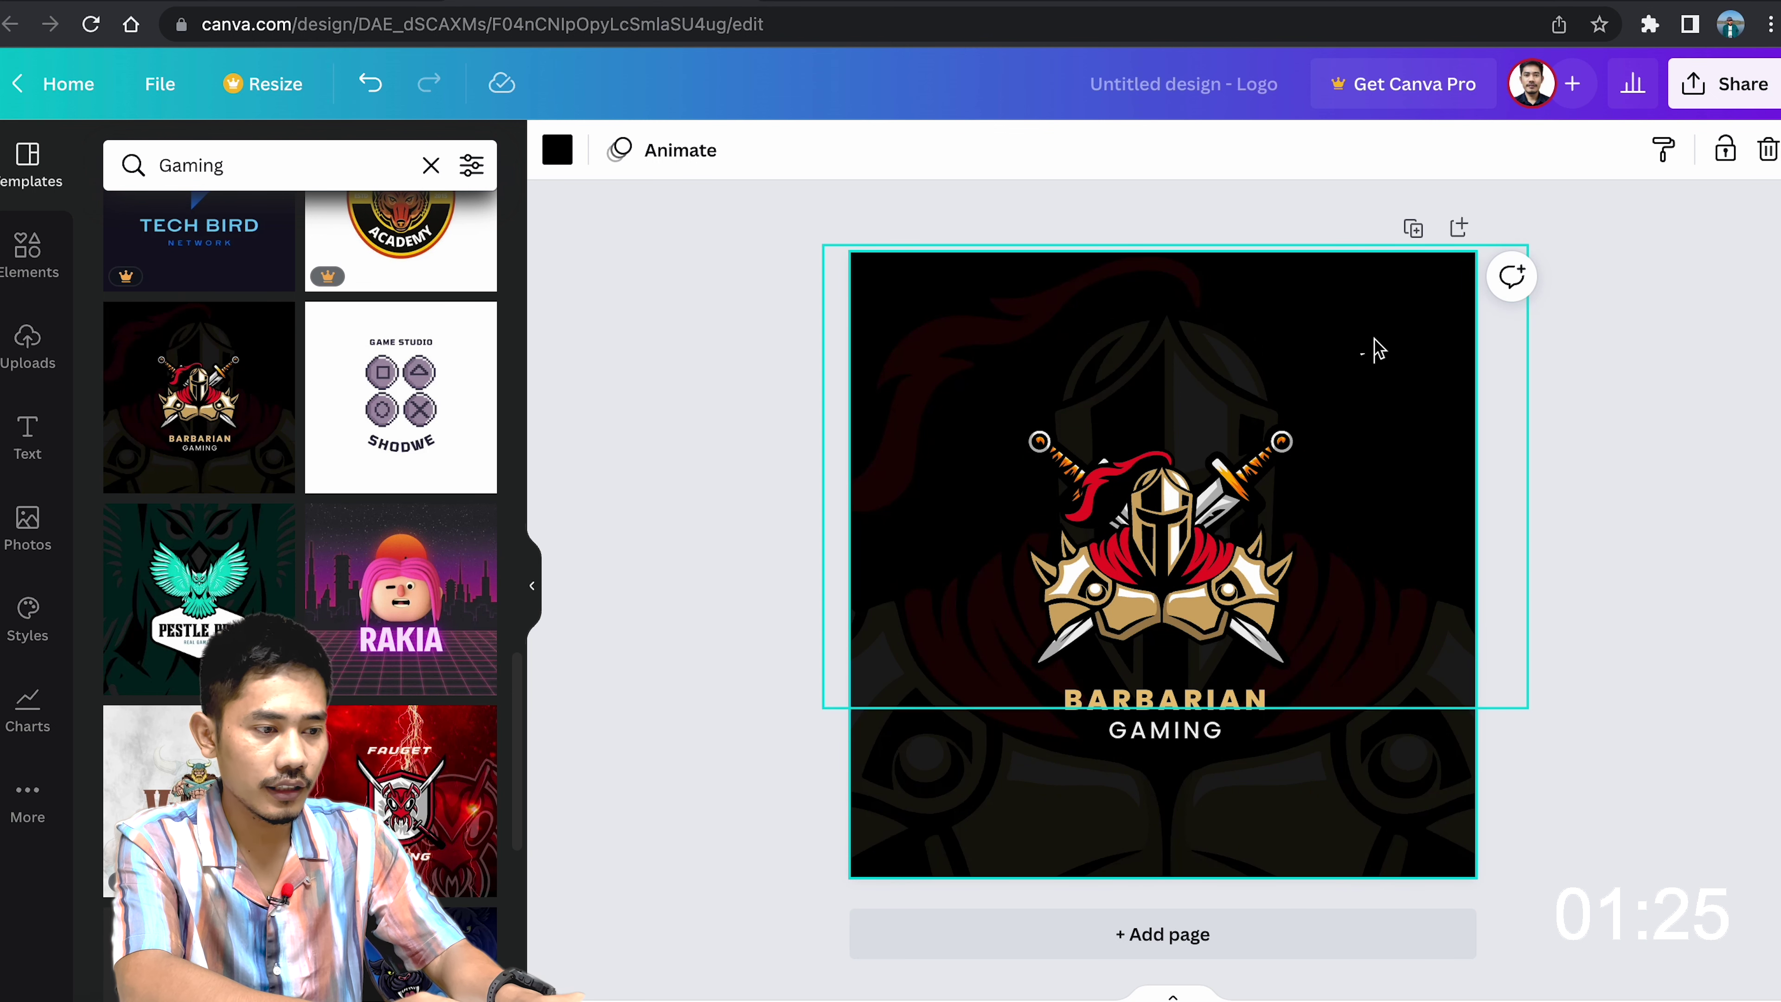
key("Delete")
left_click(1381, 766)
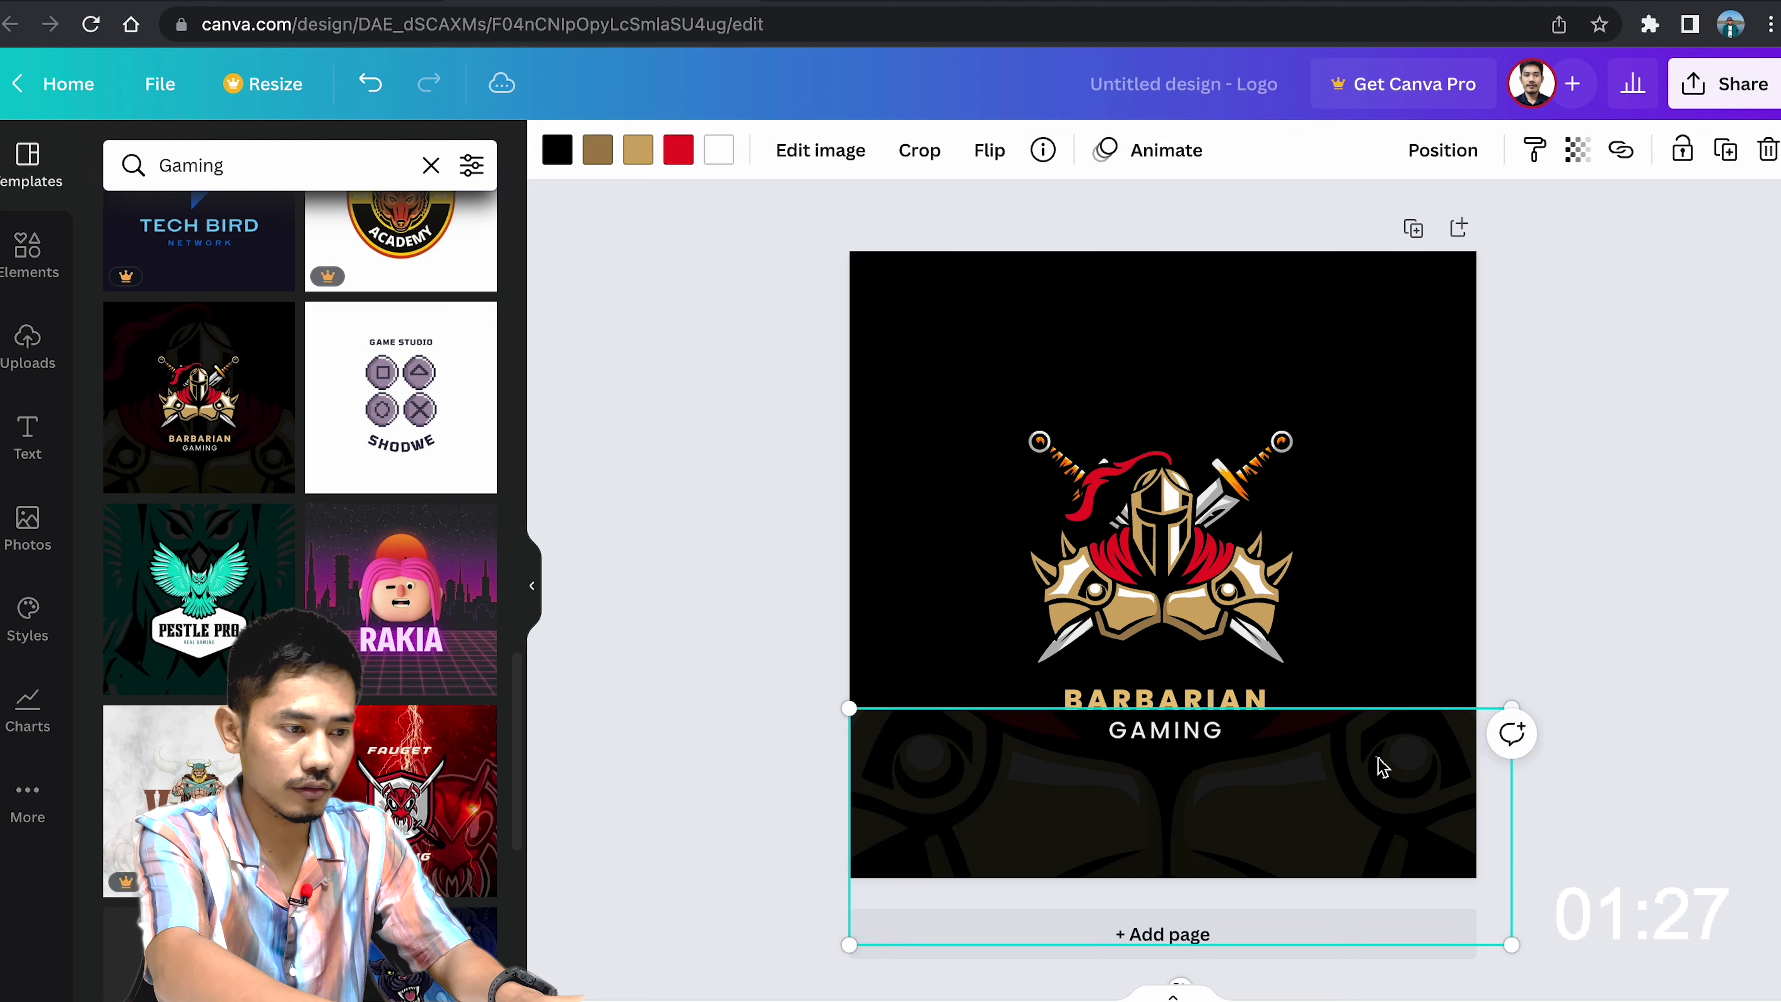
key("Delete")
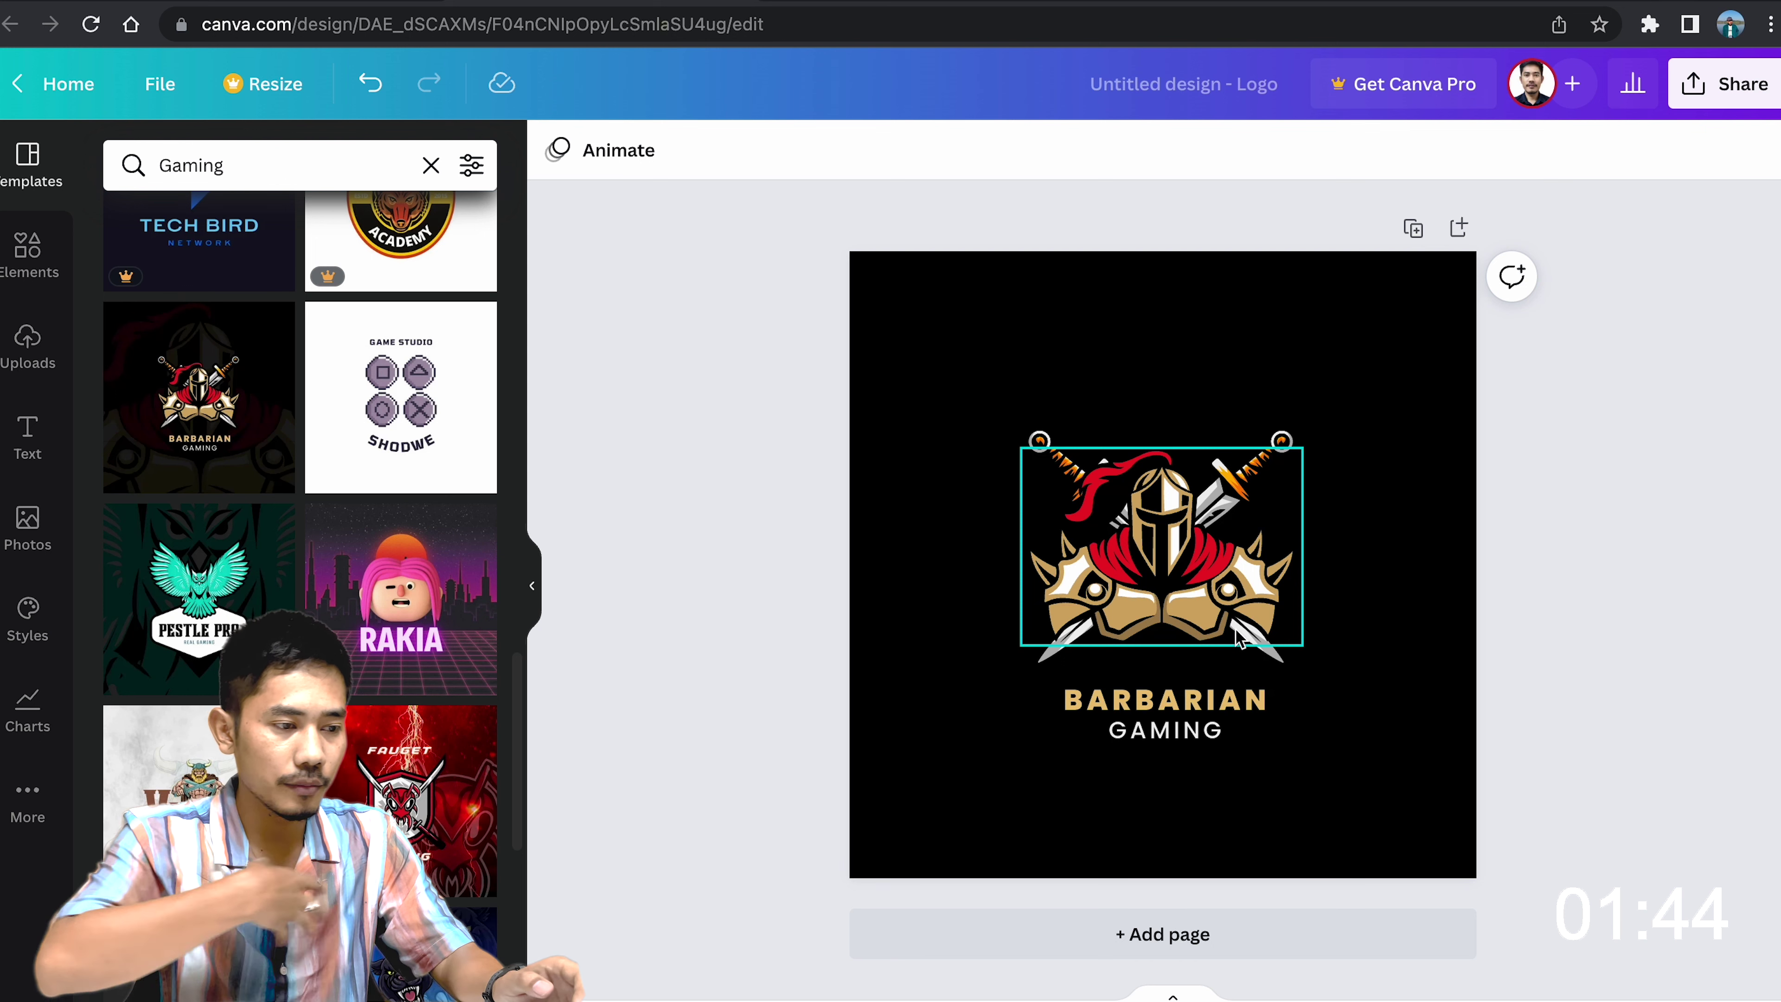
- Try yellow-orange in place of red on the central knight graphic, and set that colour back to red
left_click(1208, 627)
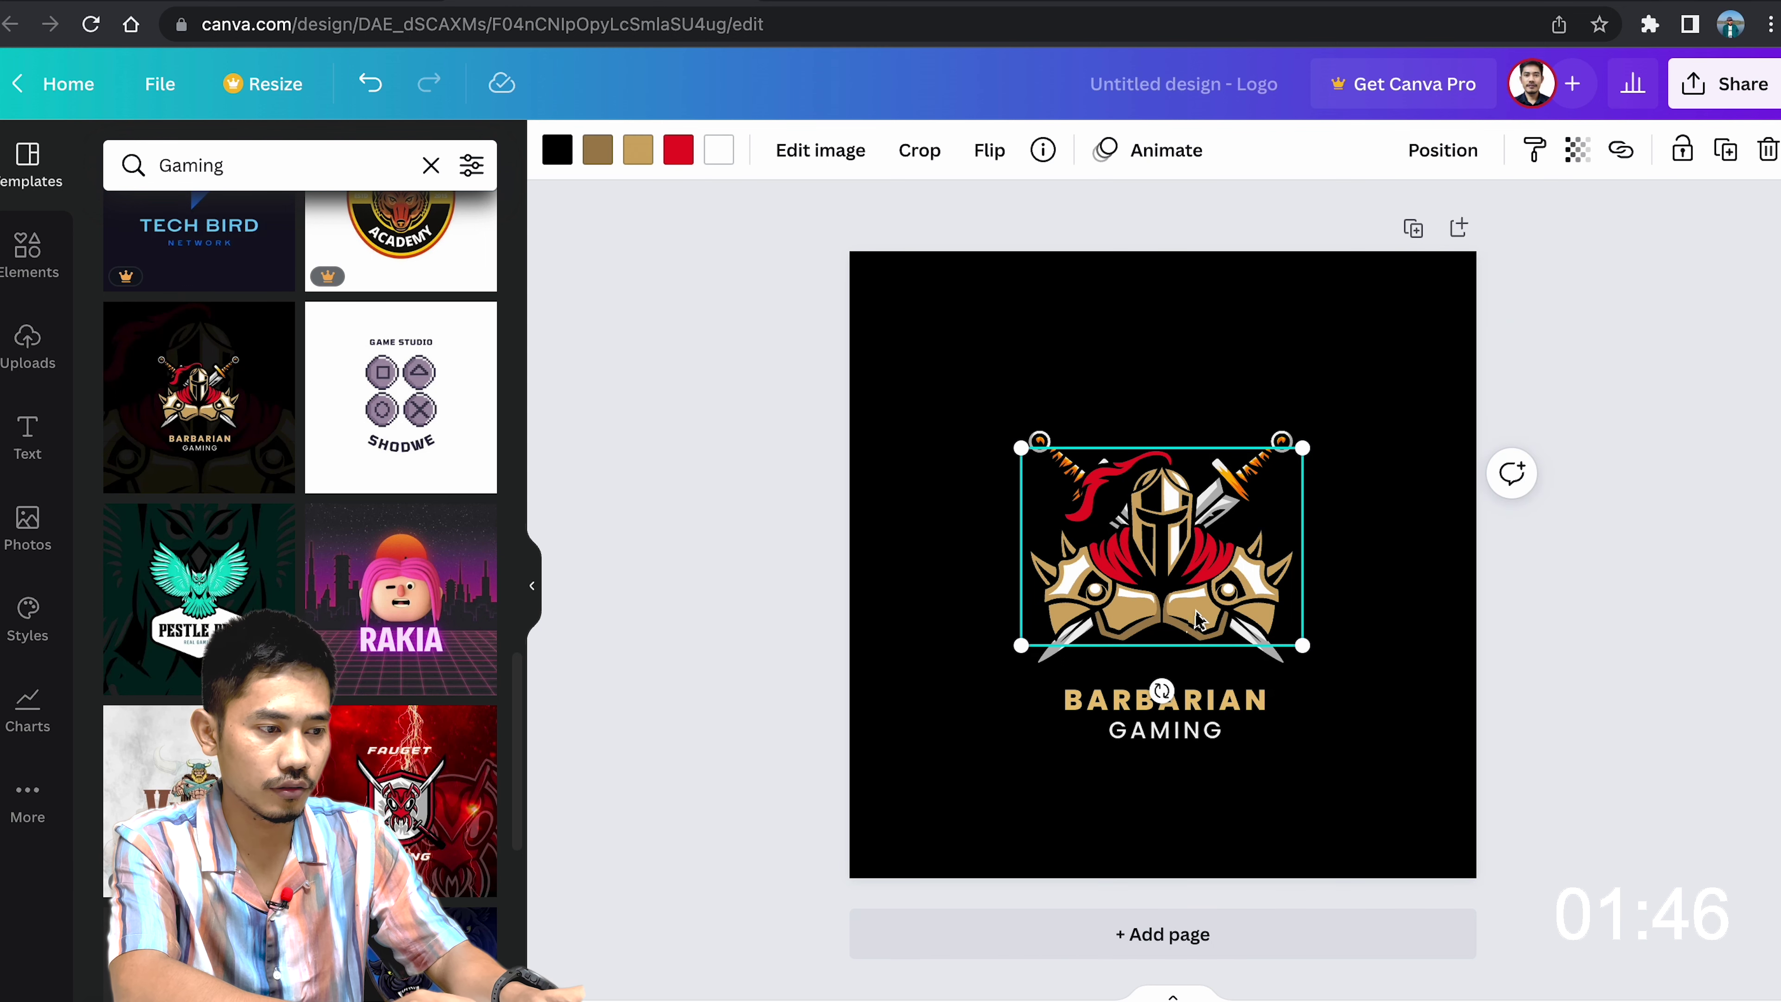
left_click(1339, 569)
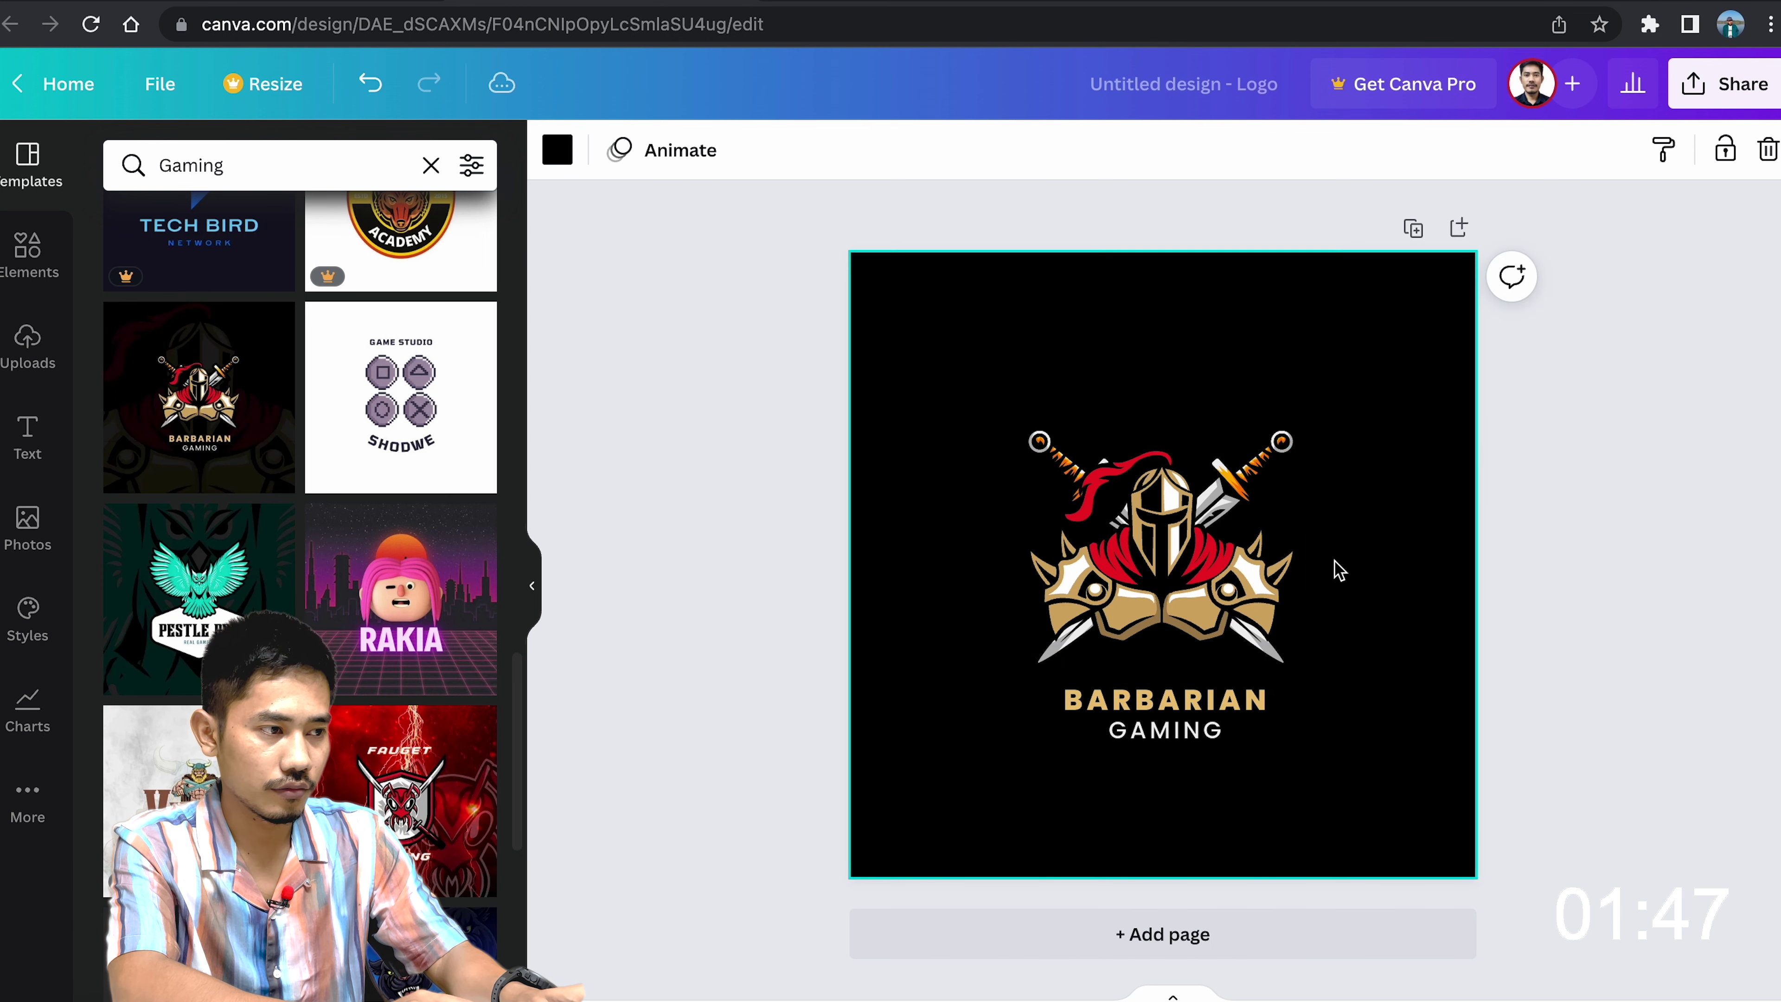
left_click(1199, 614)
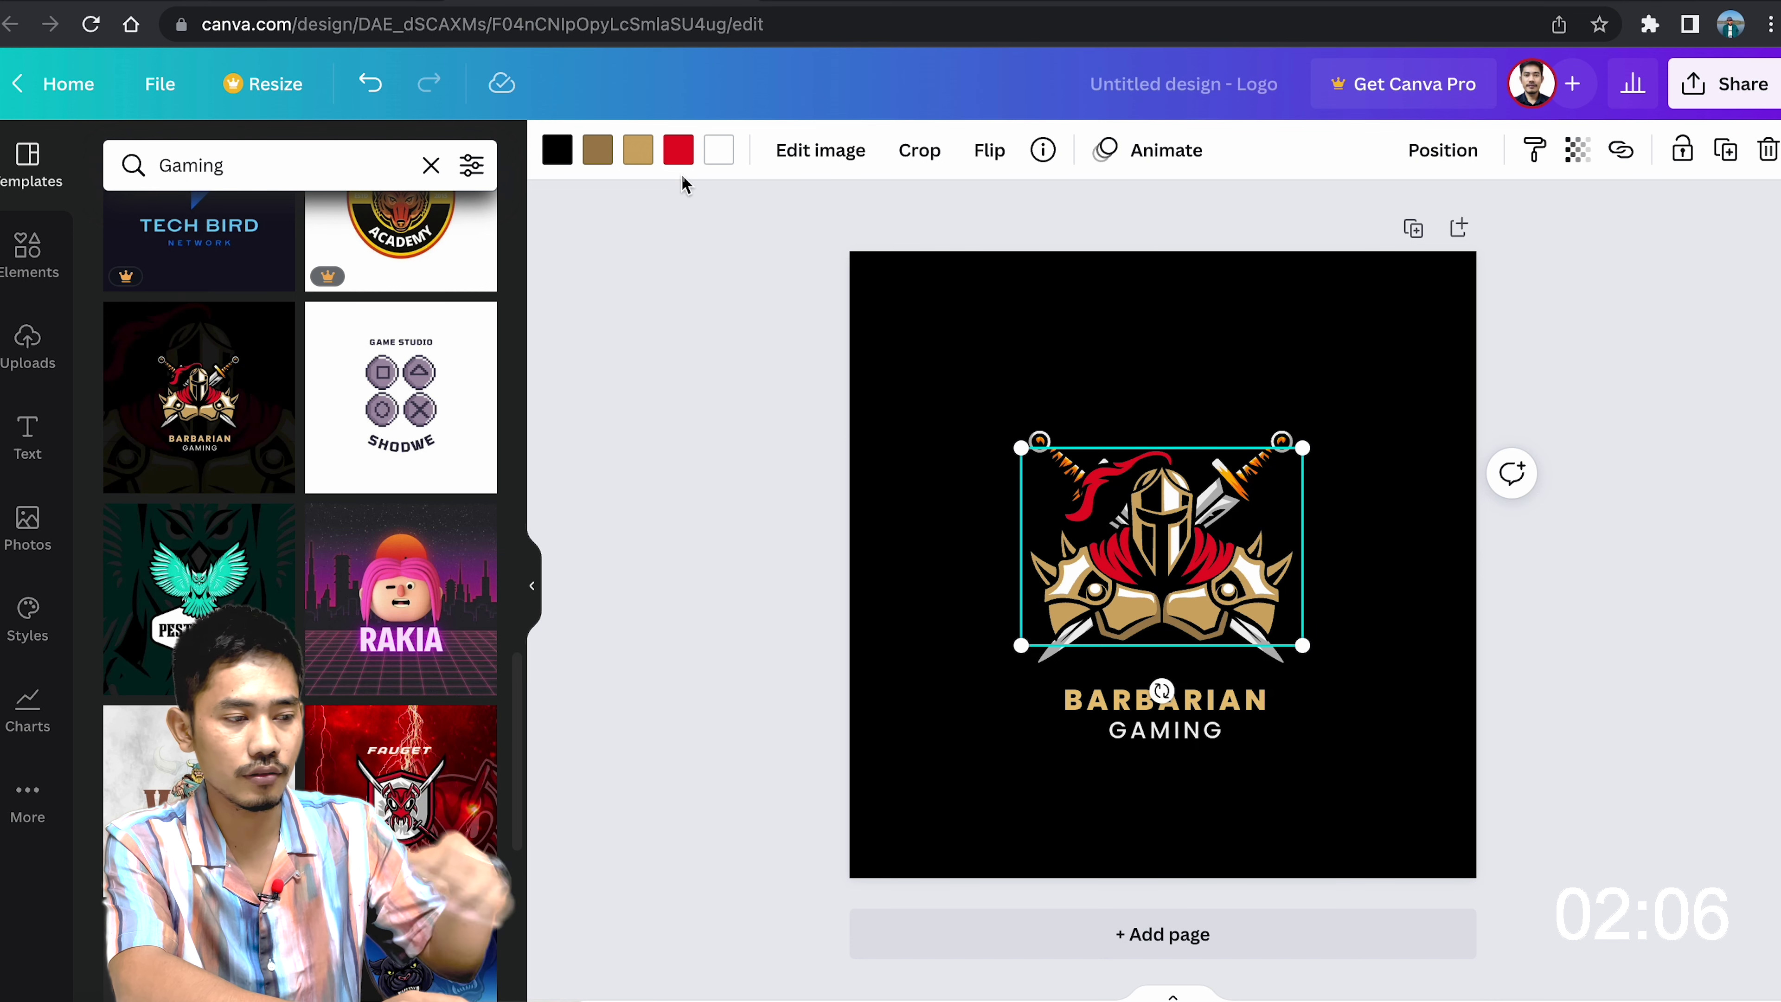
left_click(680, 158)
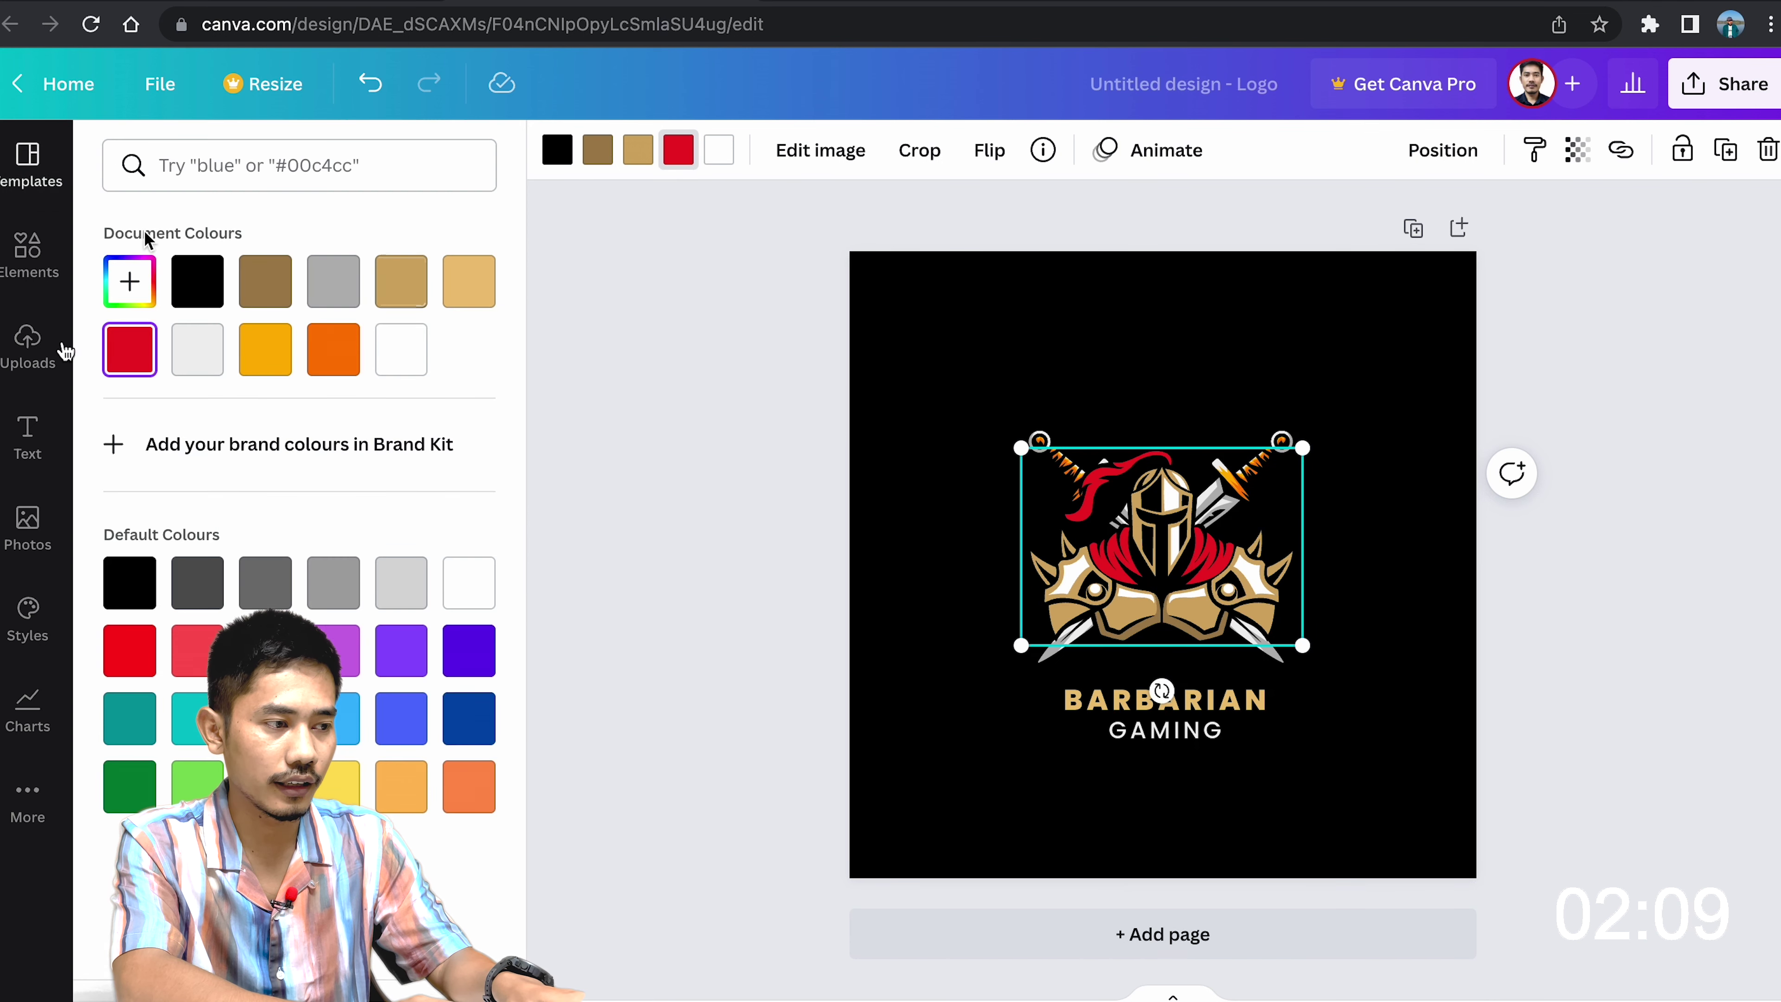
left_click(265, 350)
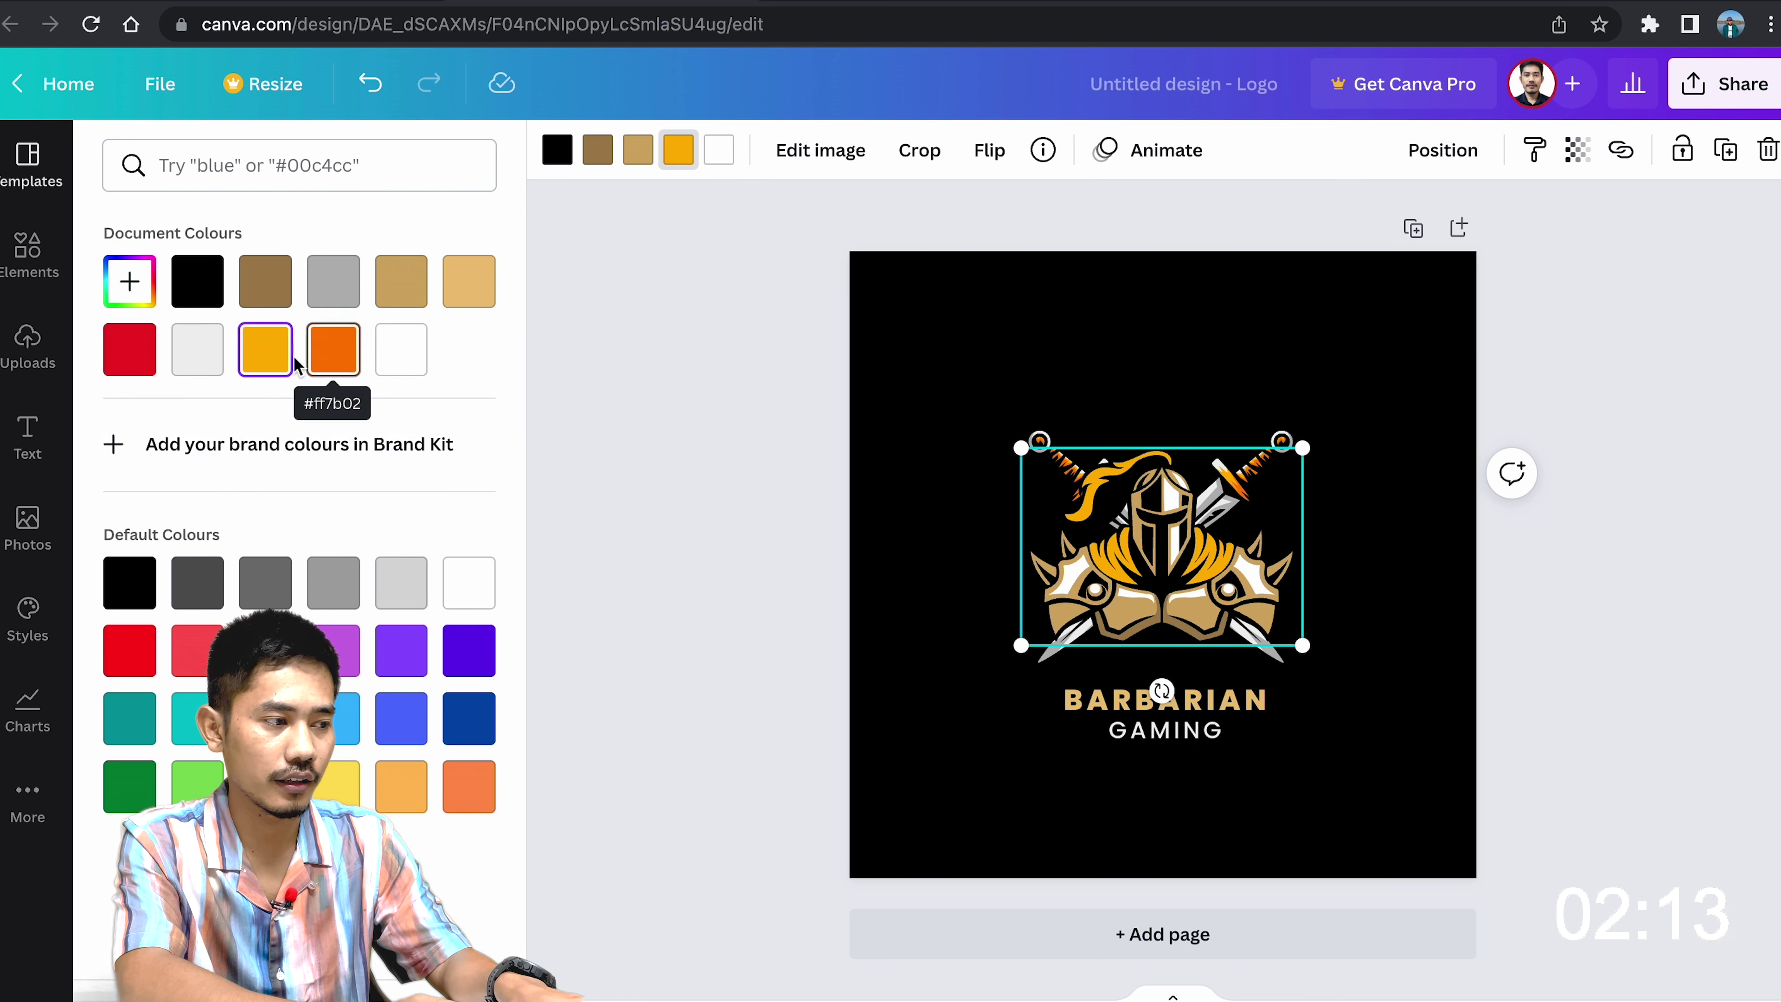
left_click(145, 355)
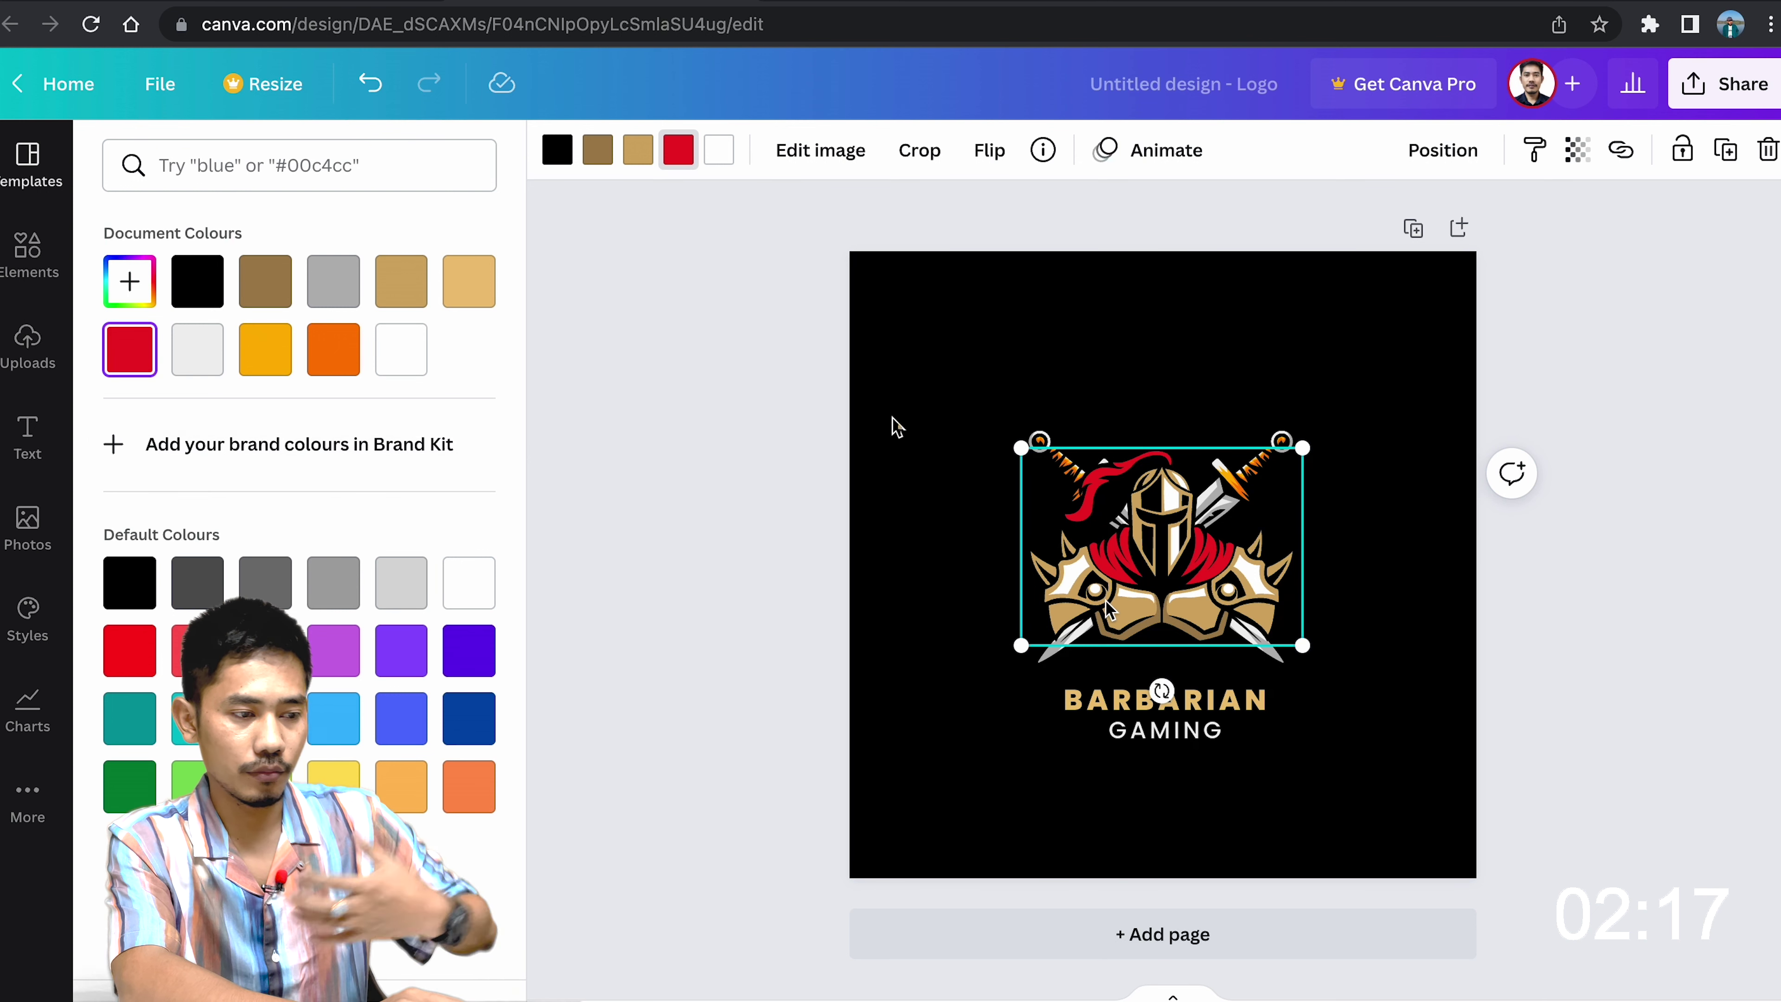
- Change the tan colour of the central knight graphic's armour to yellow-orange
left_click(639, 160)
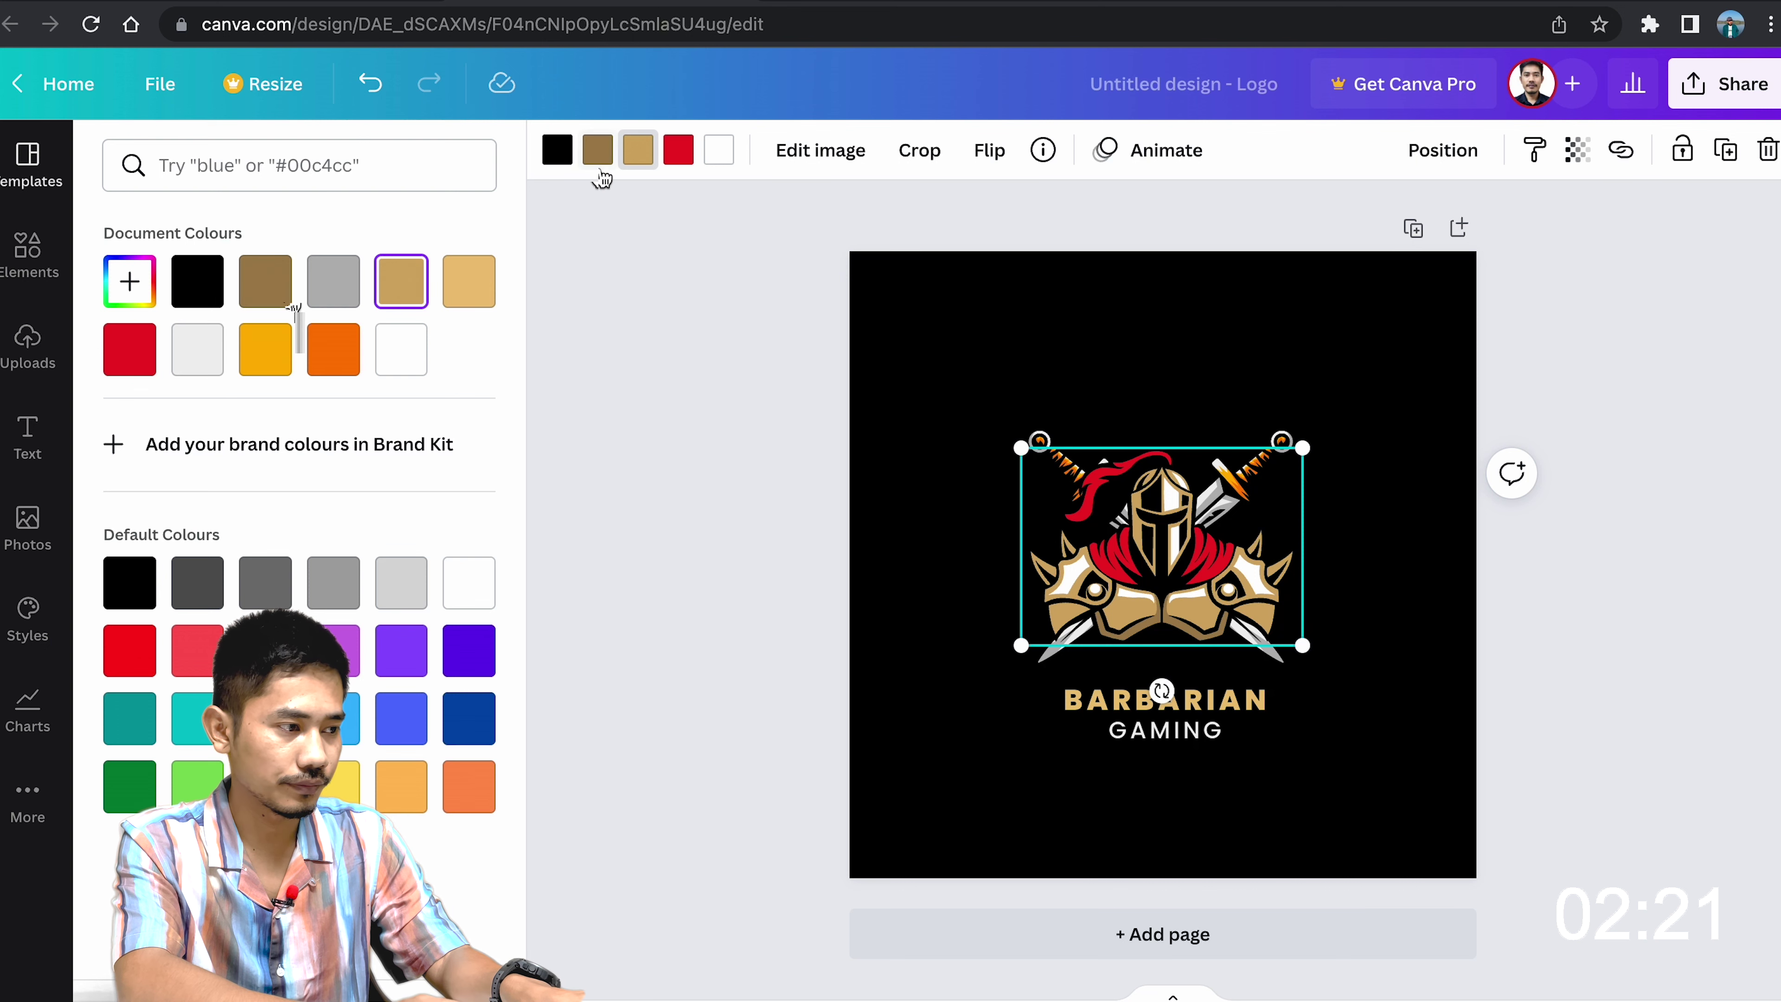
left_click(641, 161)
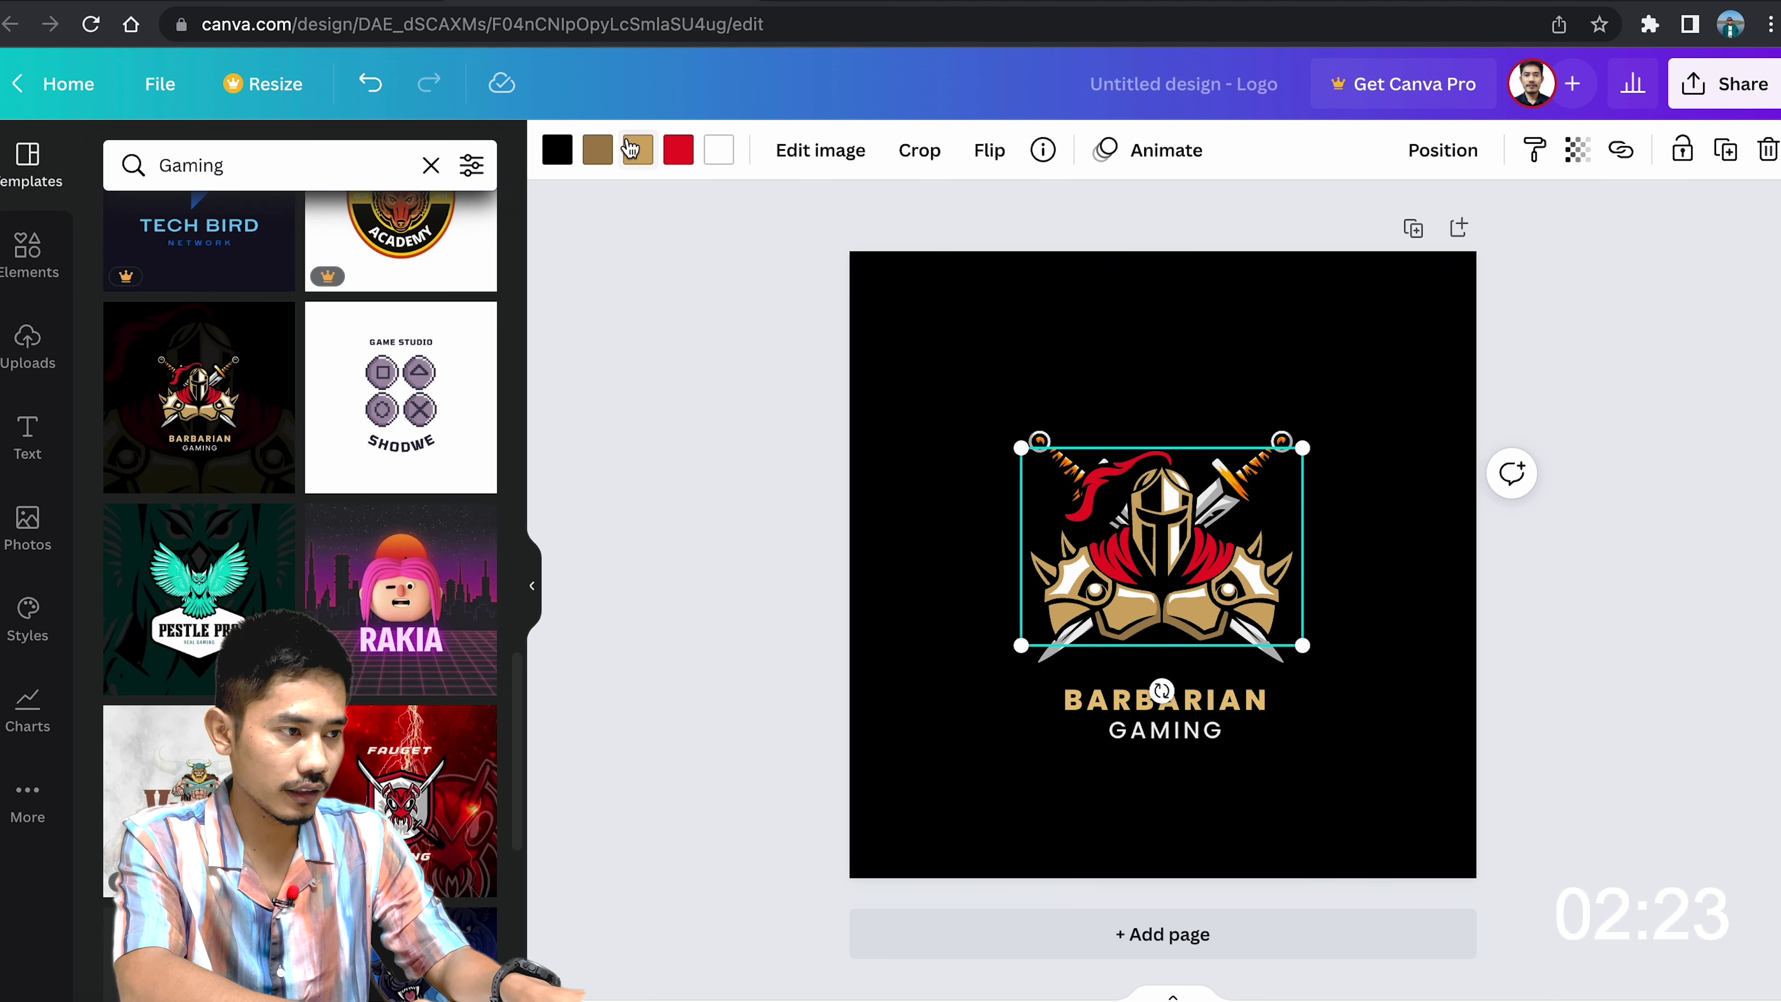
left_click(635, 157)
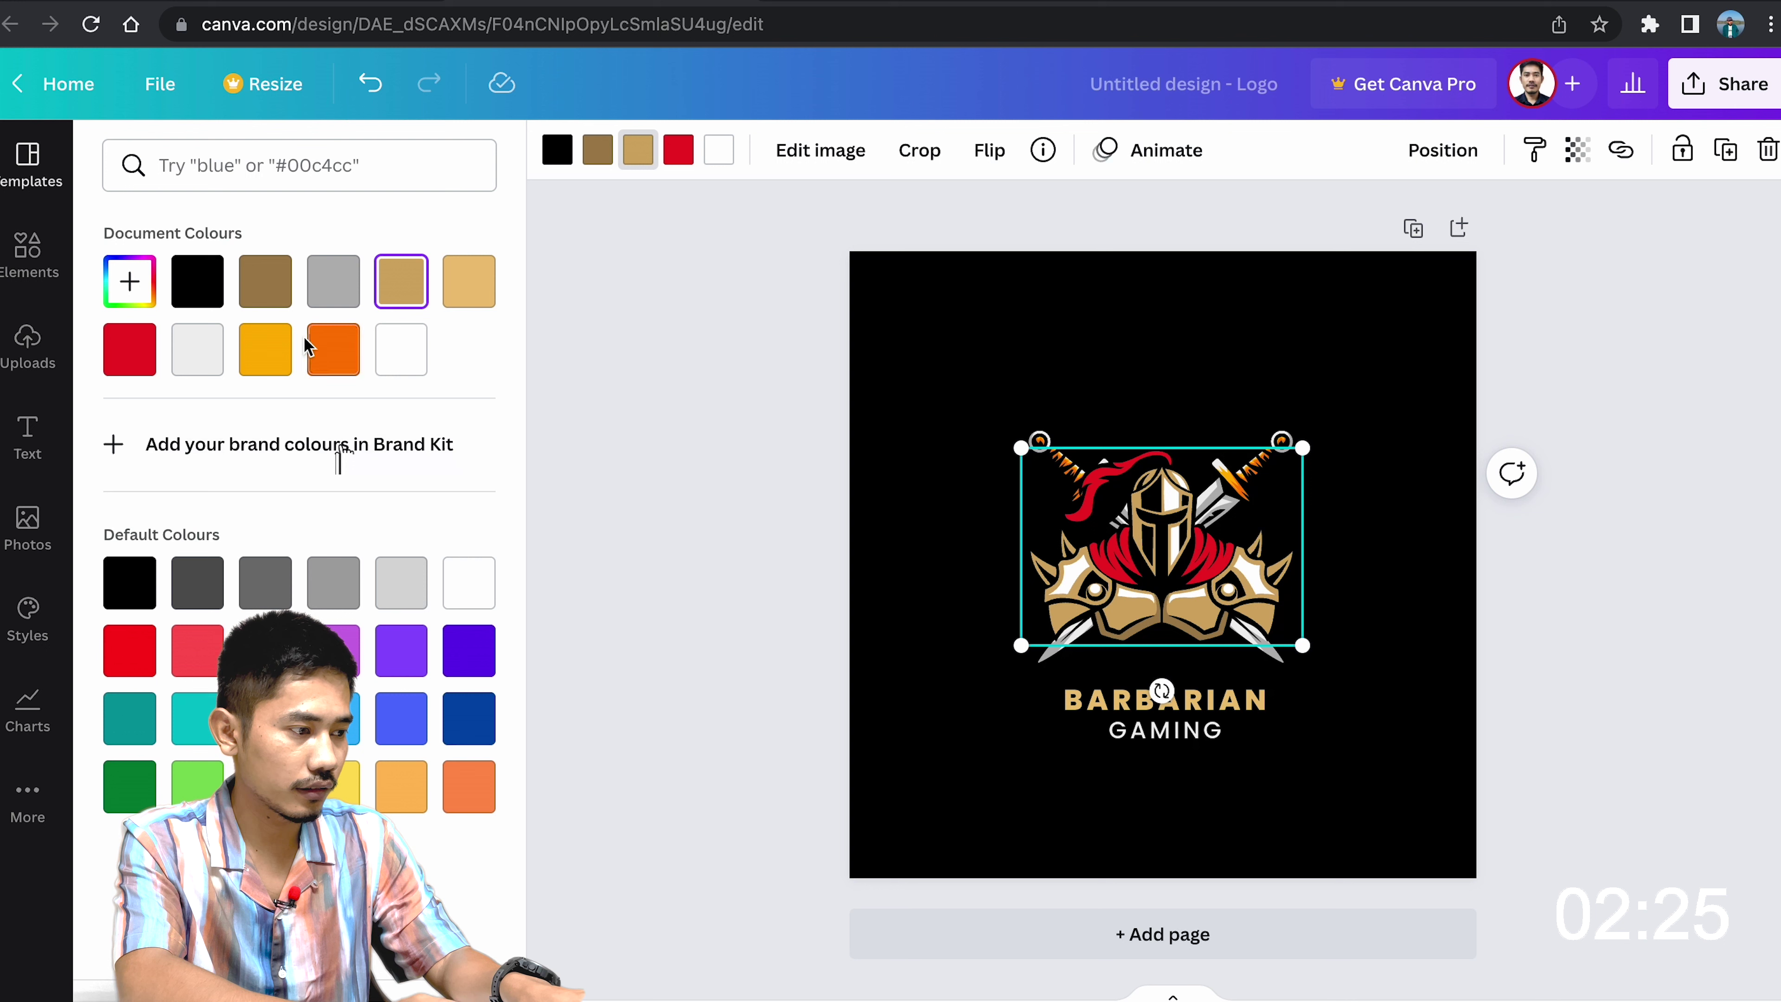
left_click(280, 364)
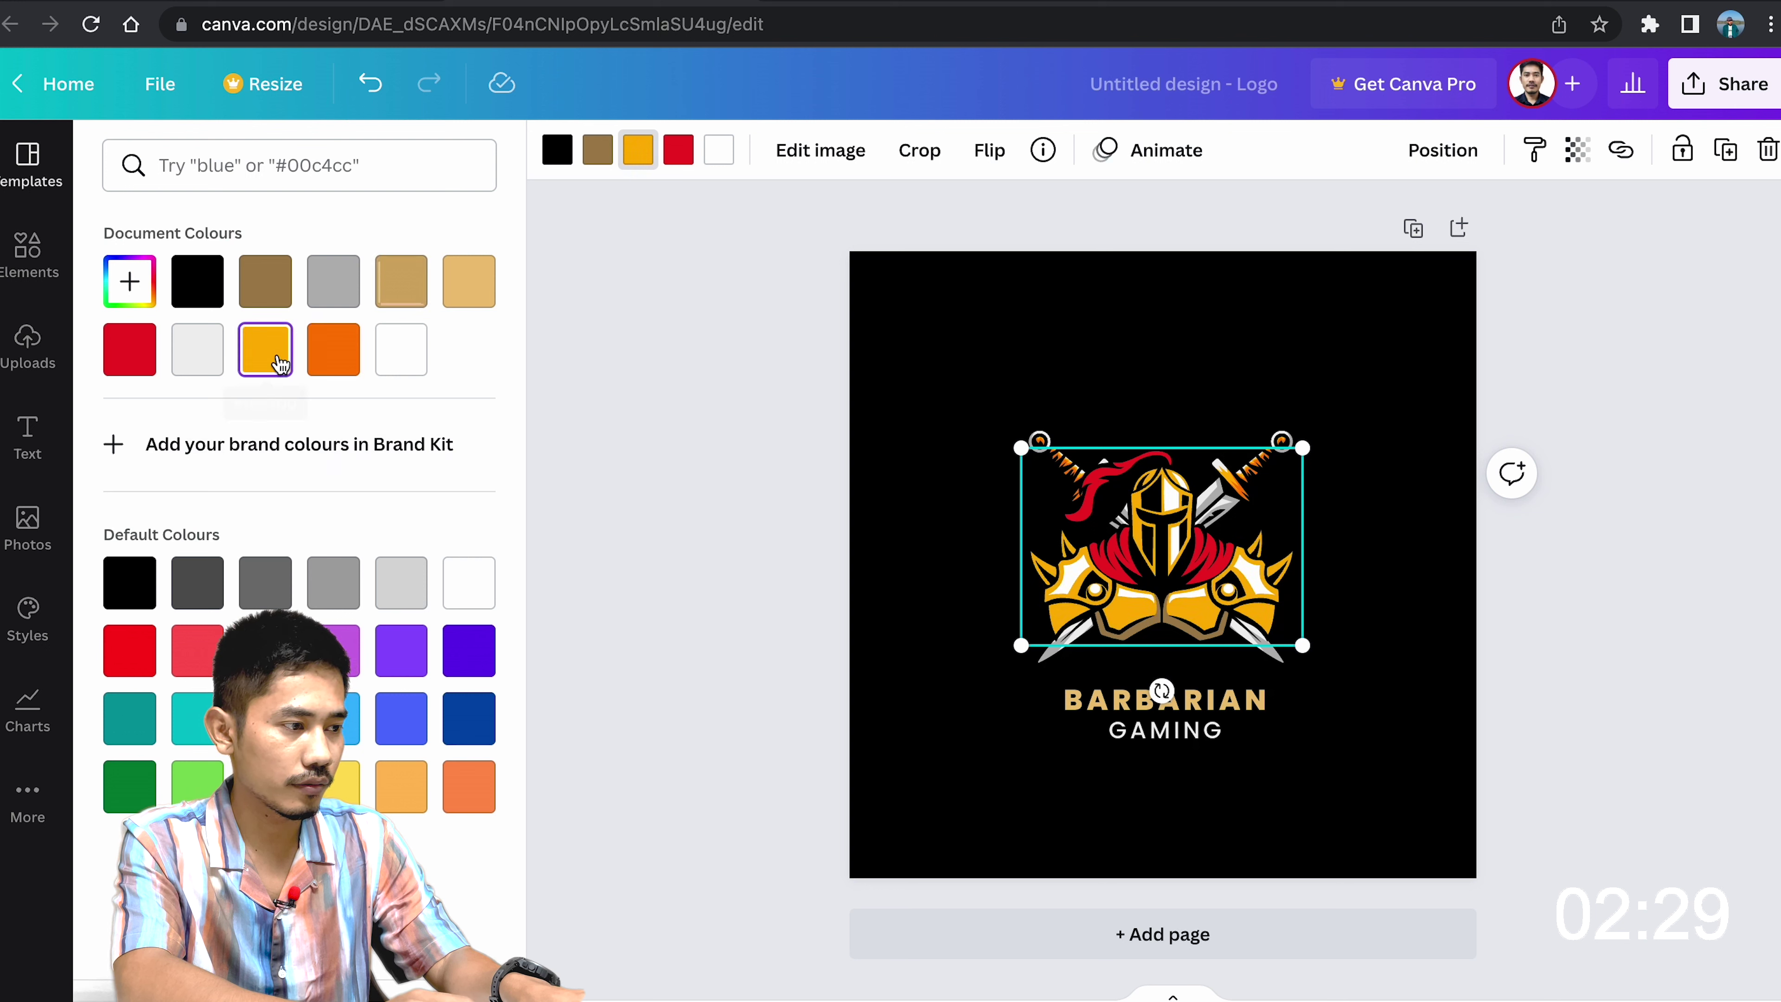
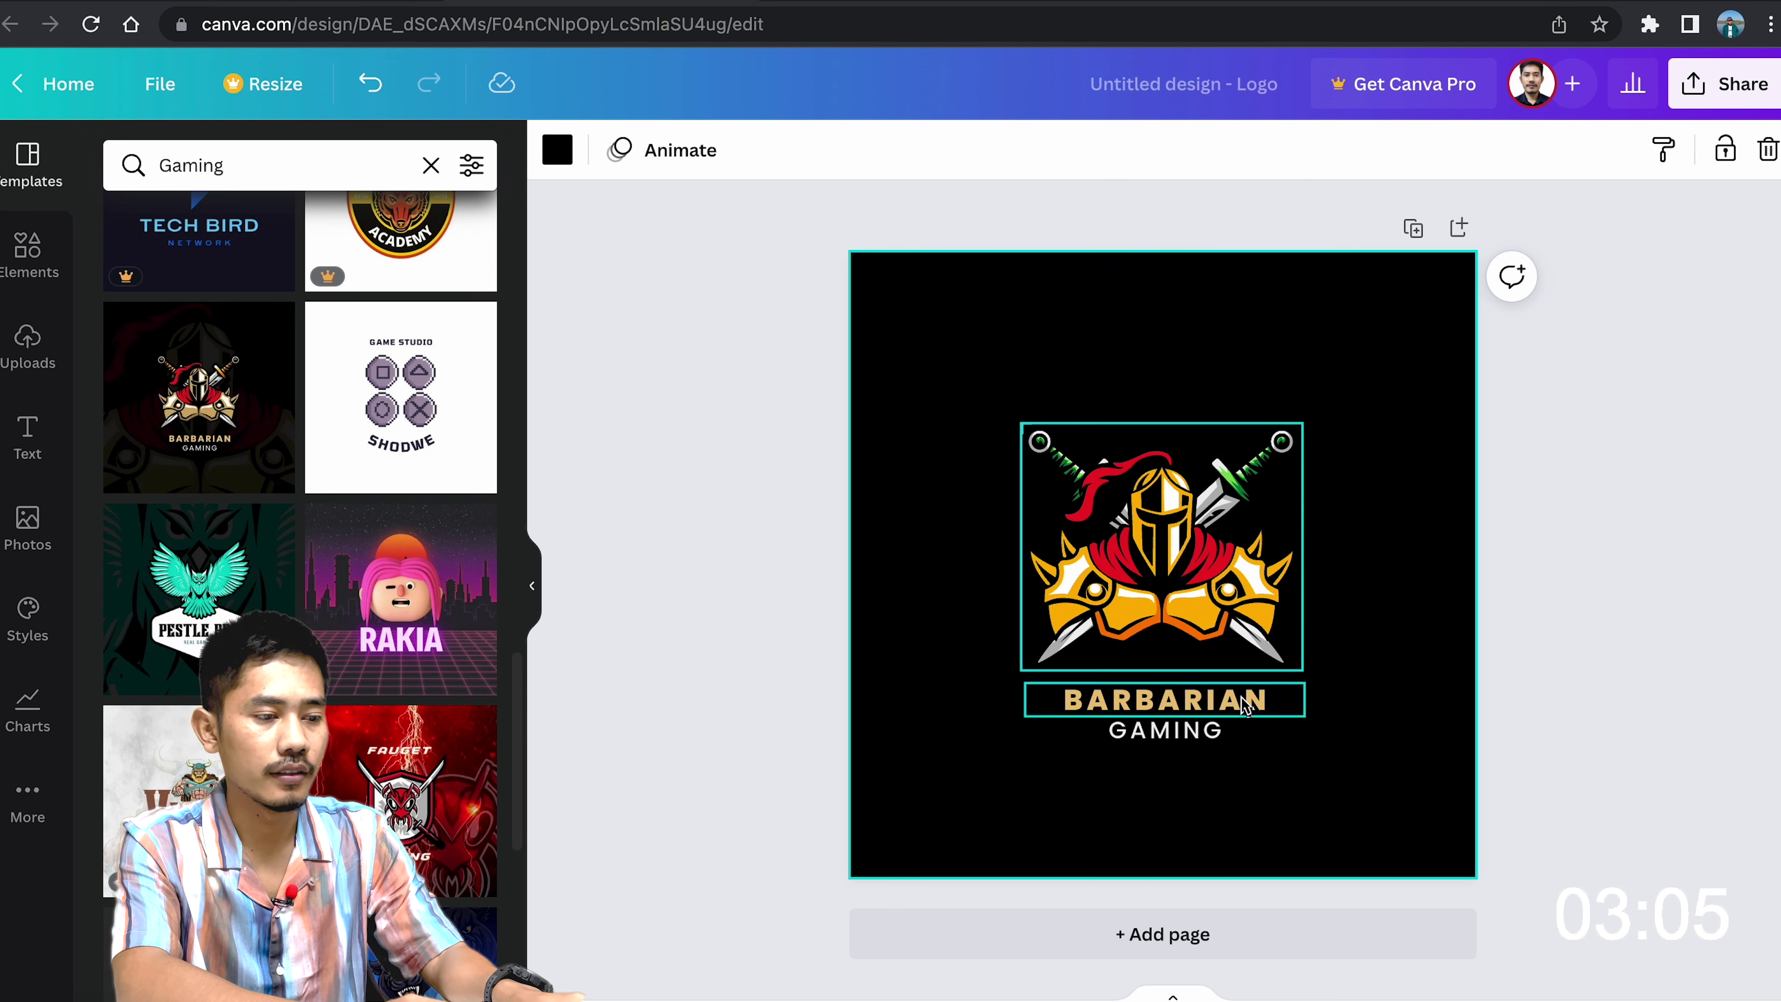
- Replace the title BARBARIAN below the knight with KEKOO-YA
left_click(1199, 712)
left_click(1197, 706)
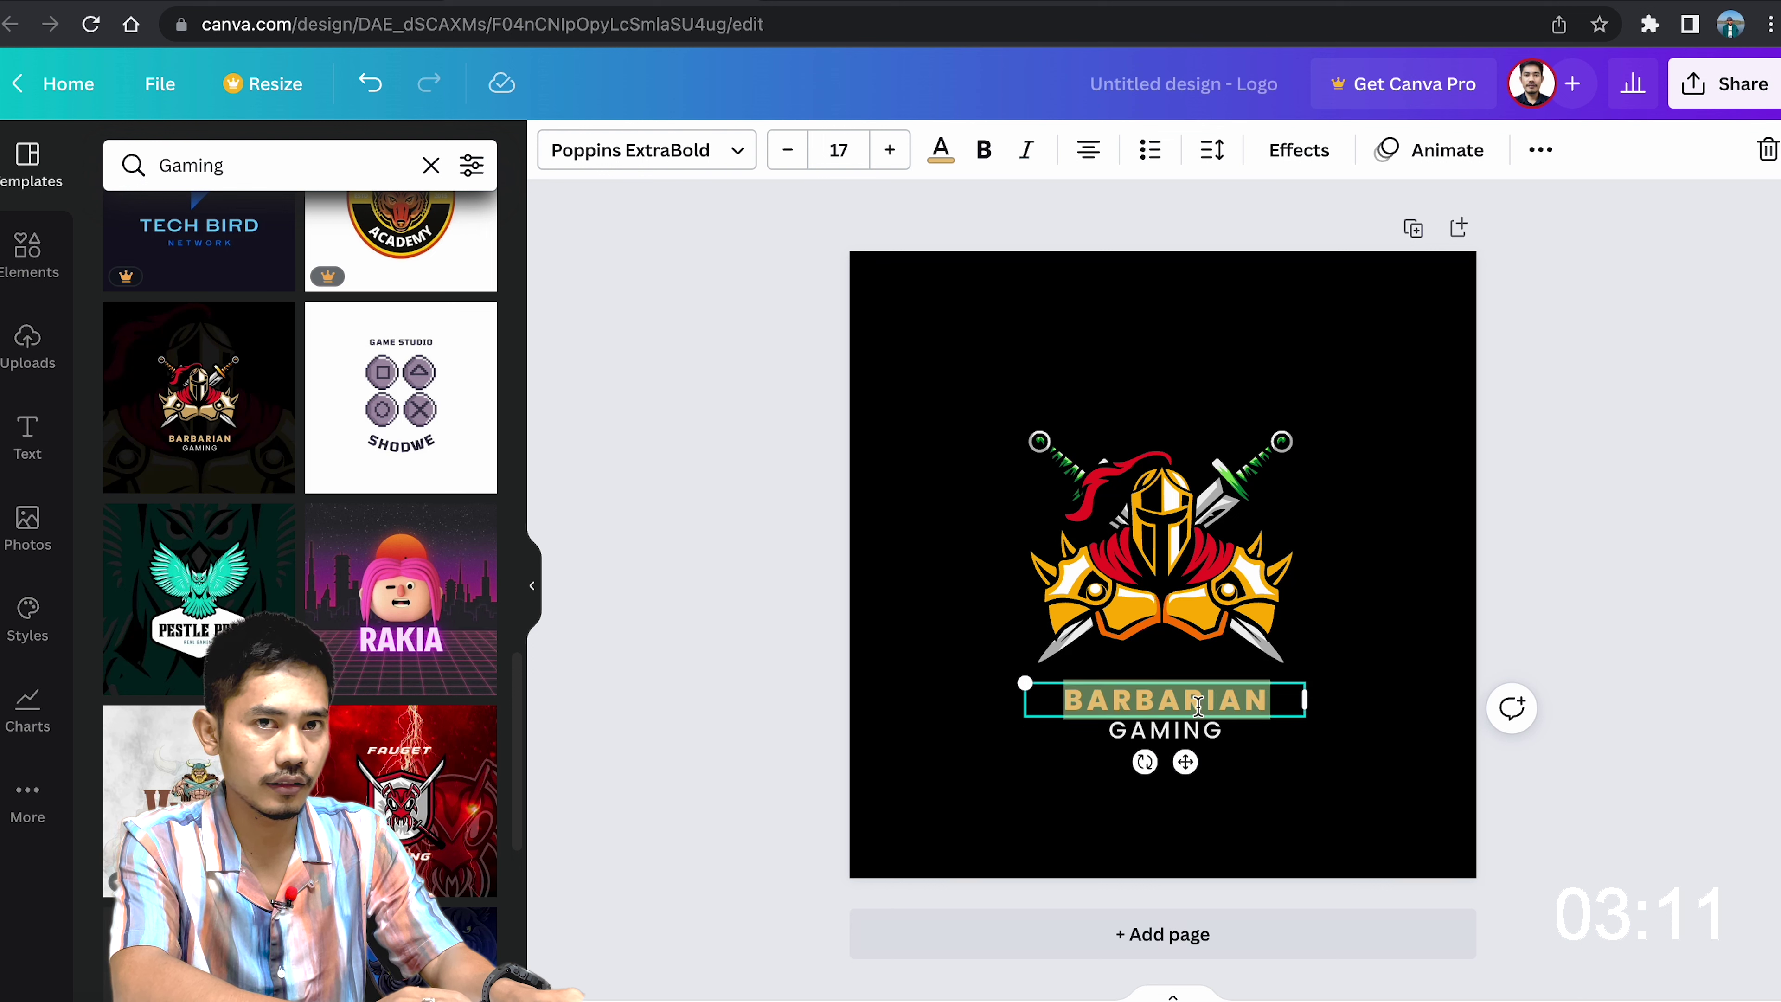
key("BackSpace")
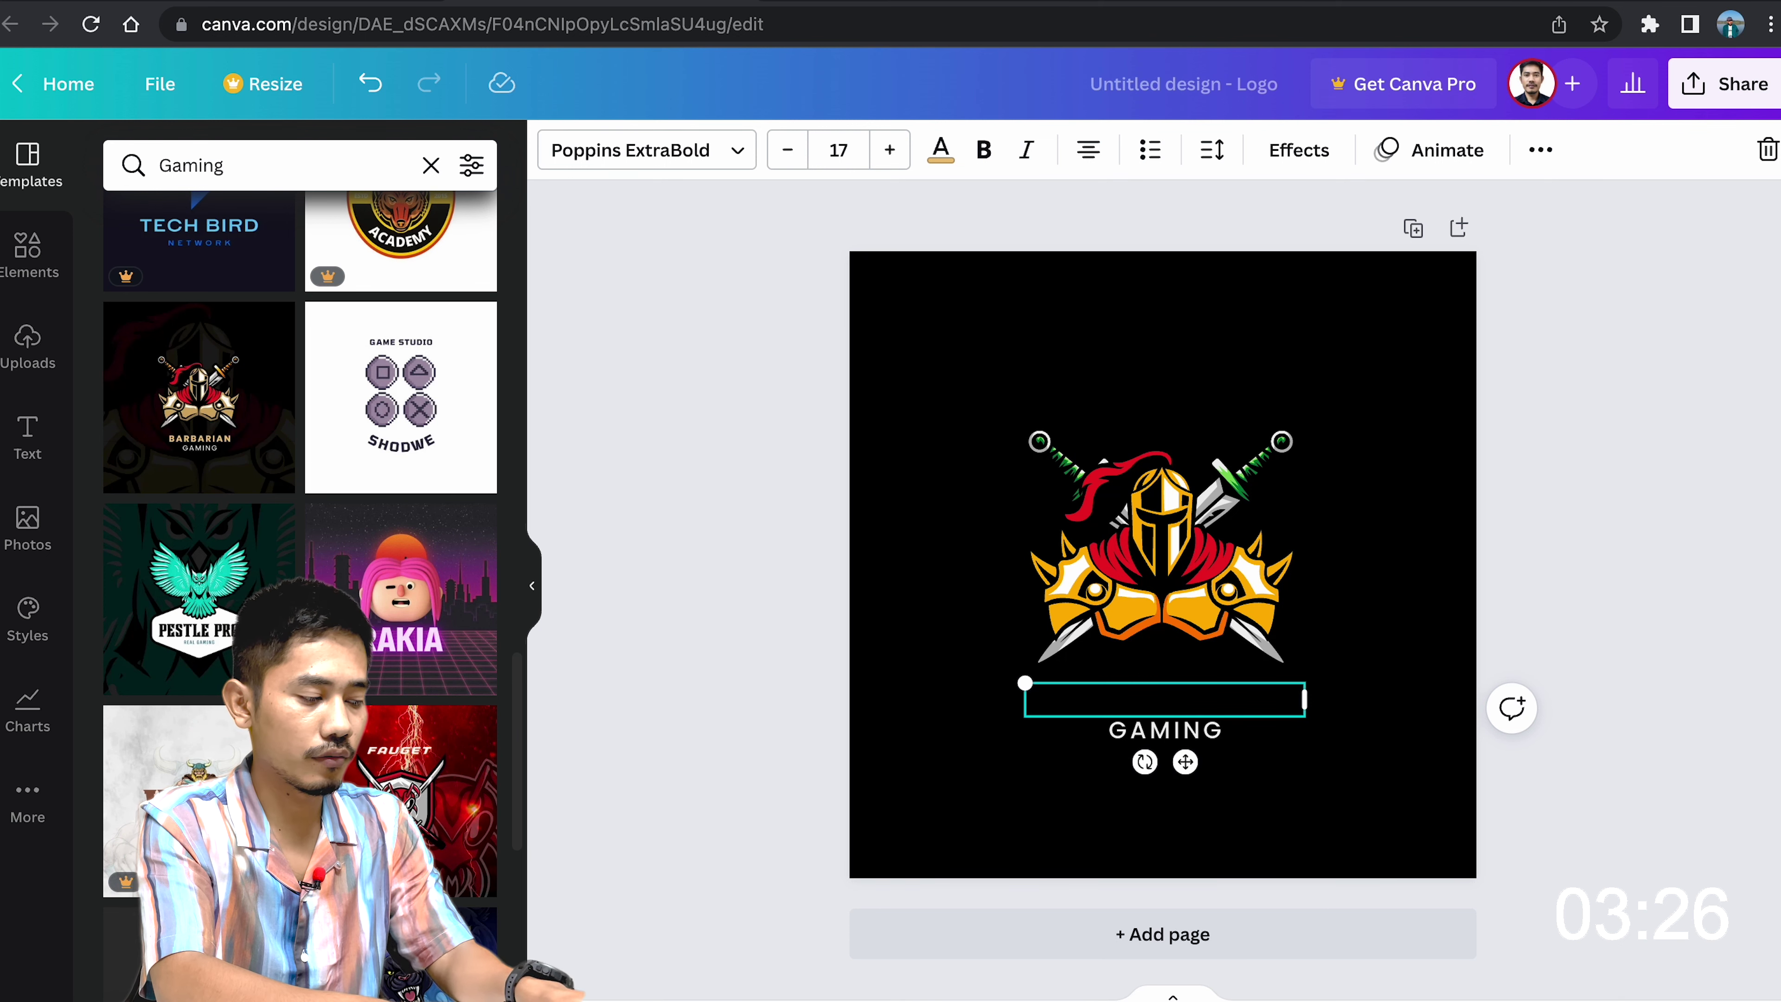
type("K")
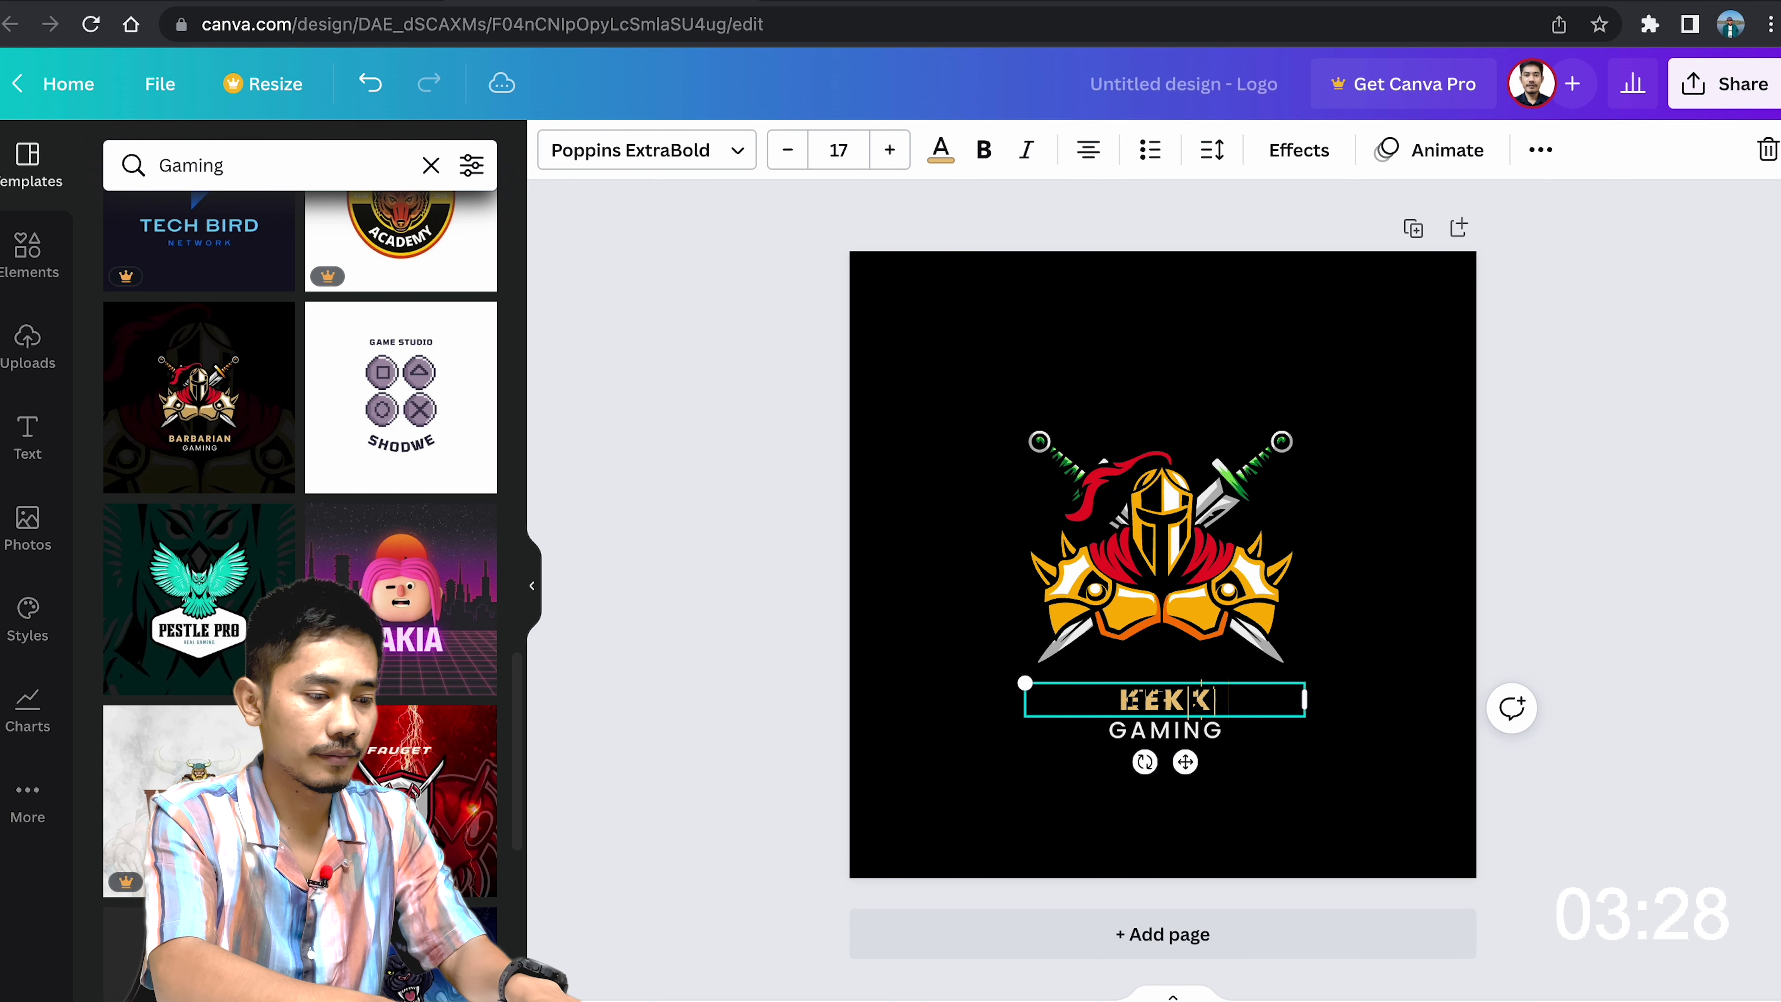
type("EKOO YA")
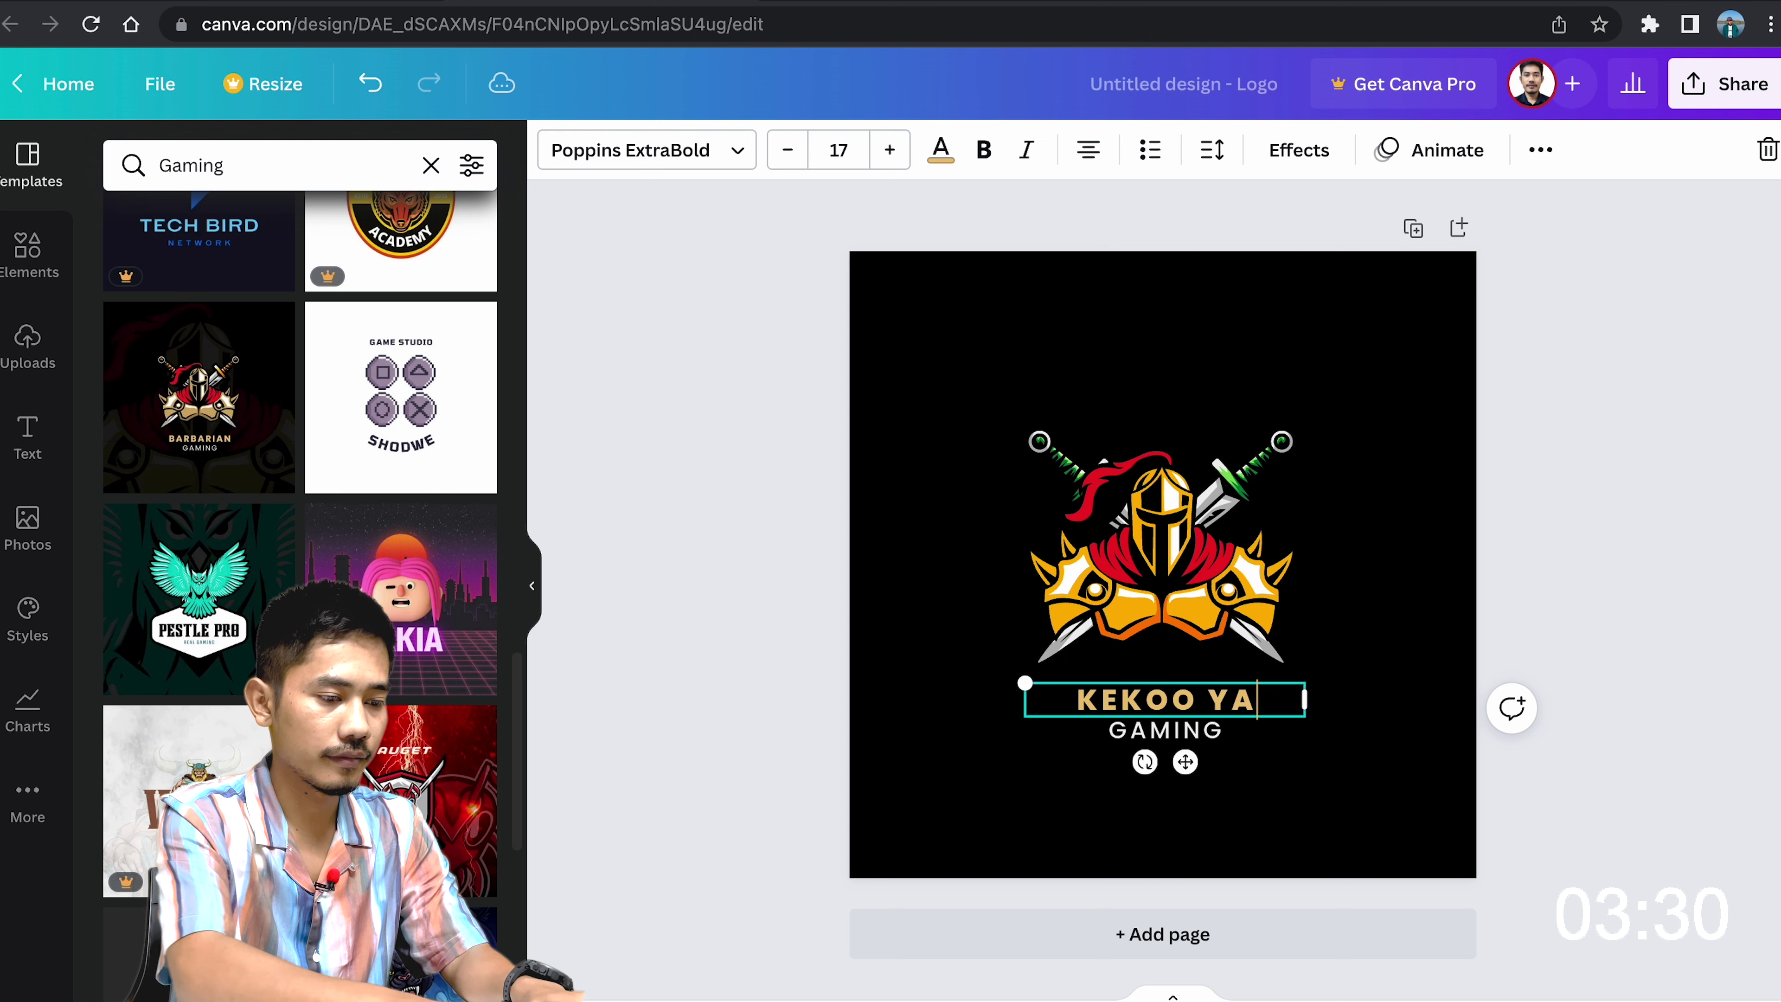
left_click(1232, 699)
key("BackSpace")
type("-")
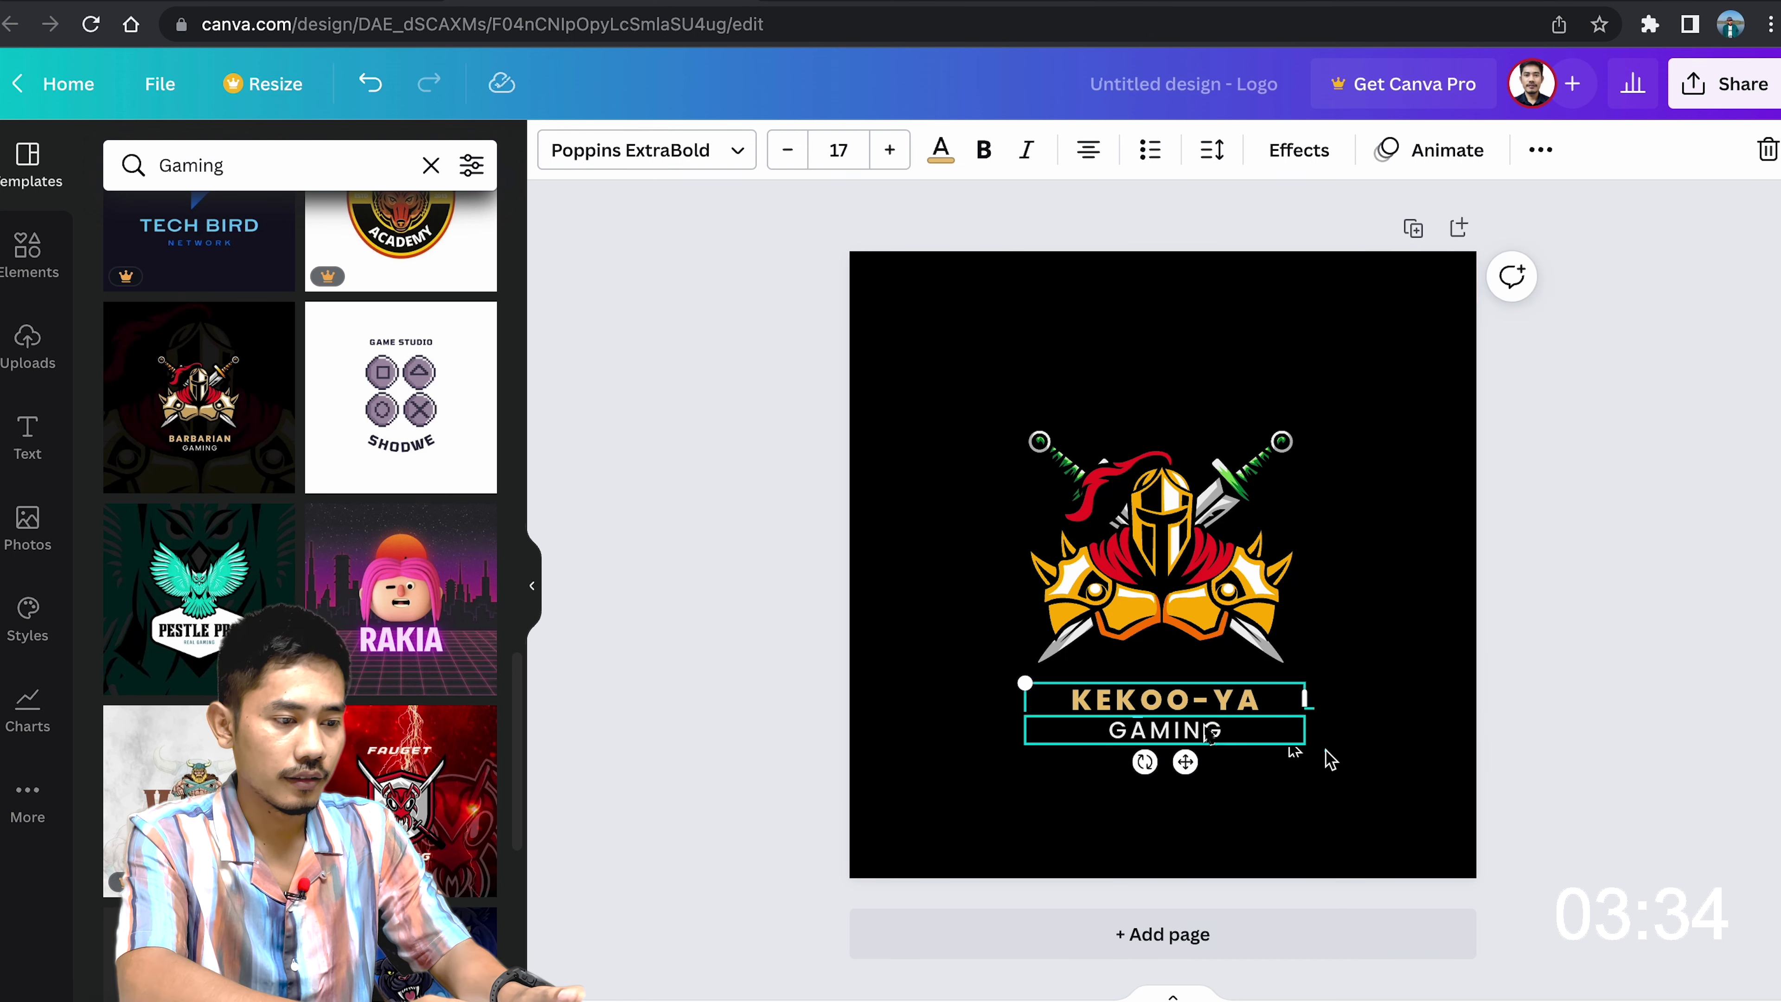
key("Escape")
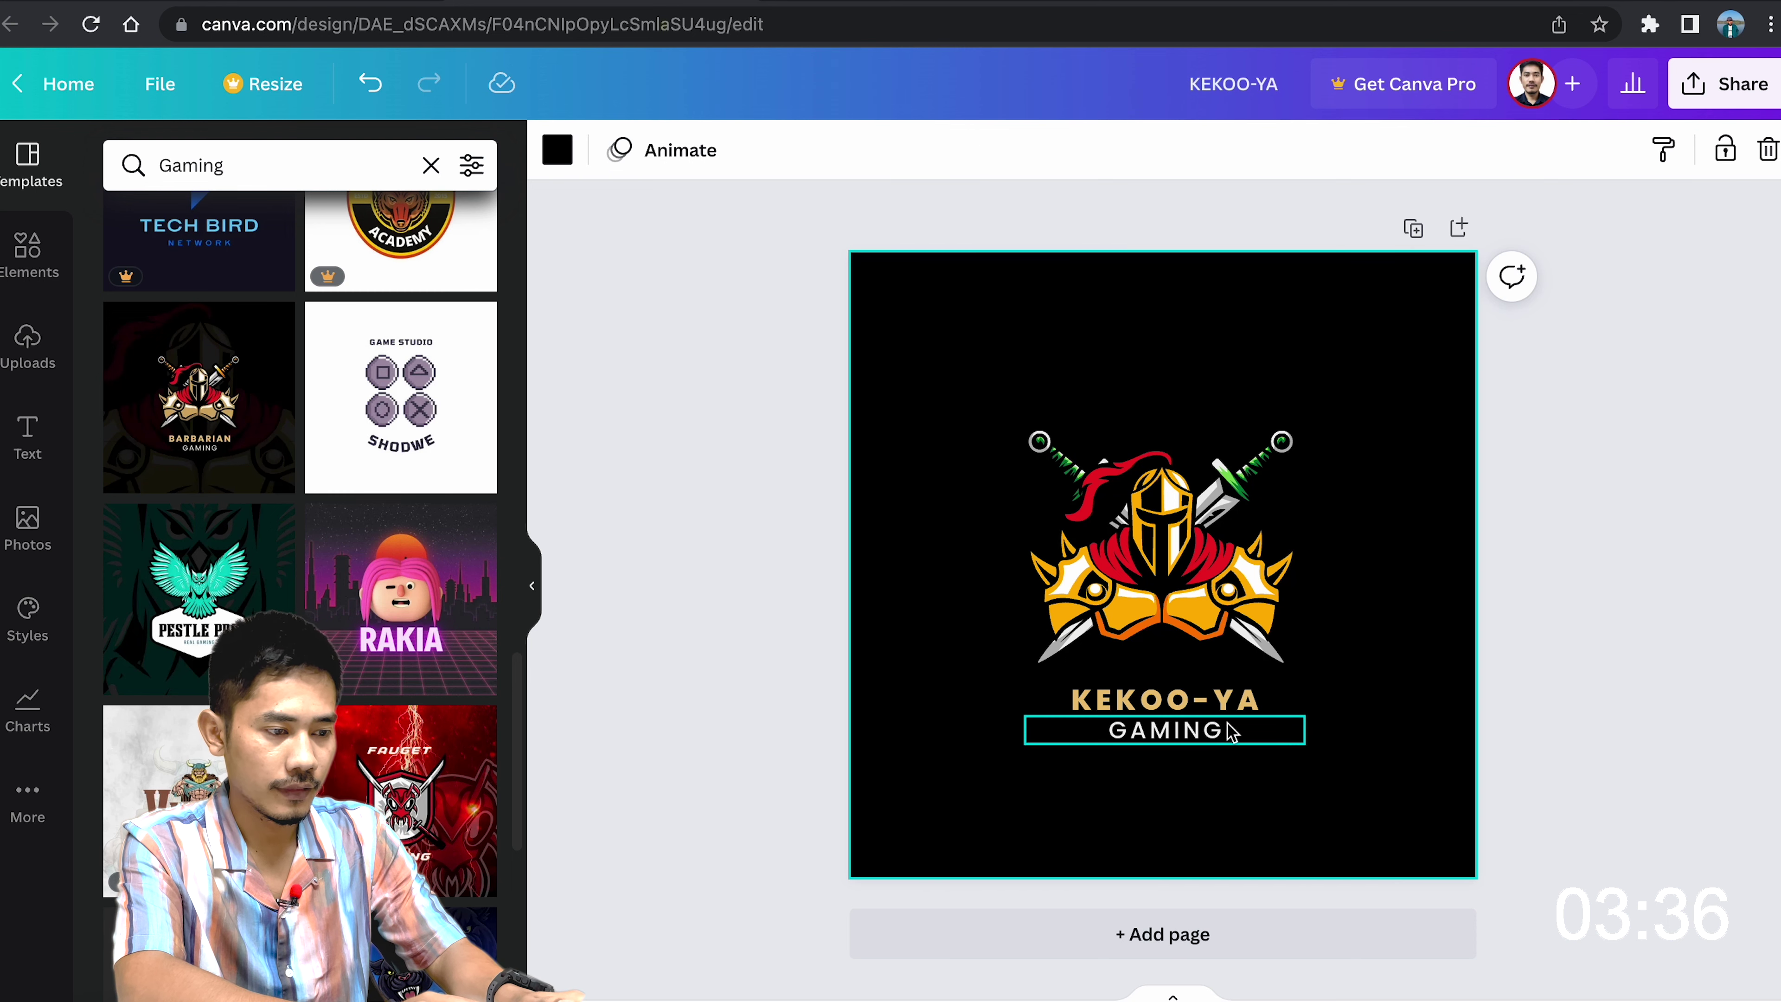
- Set the font of the KEKOO-YA title to Anton
left_click(1237, 704)
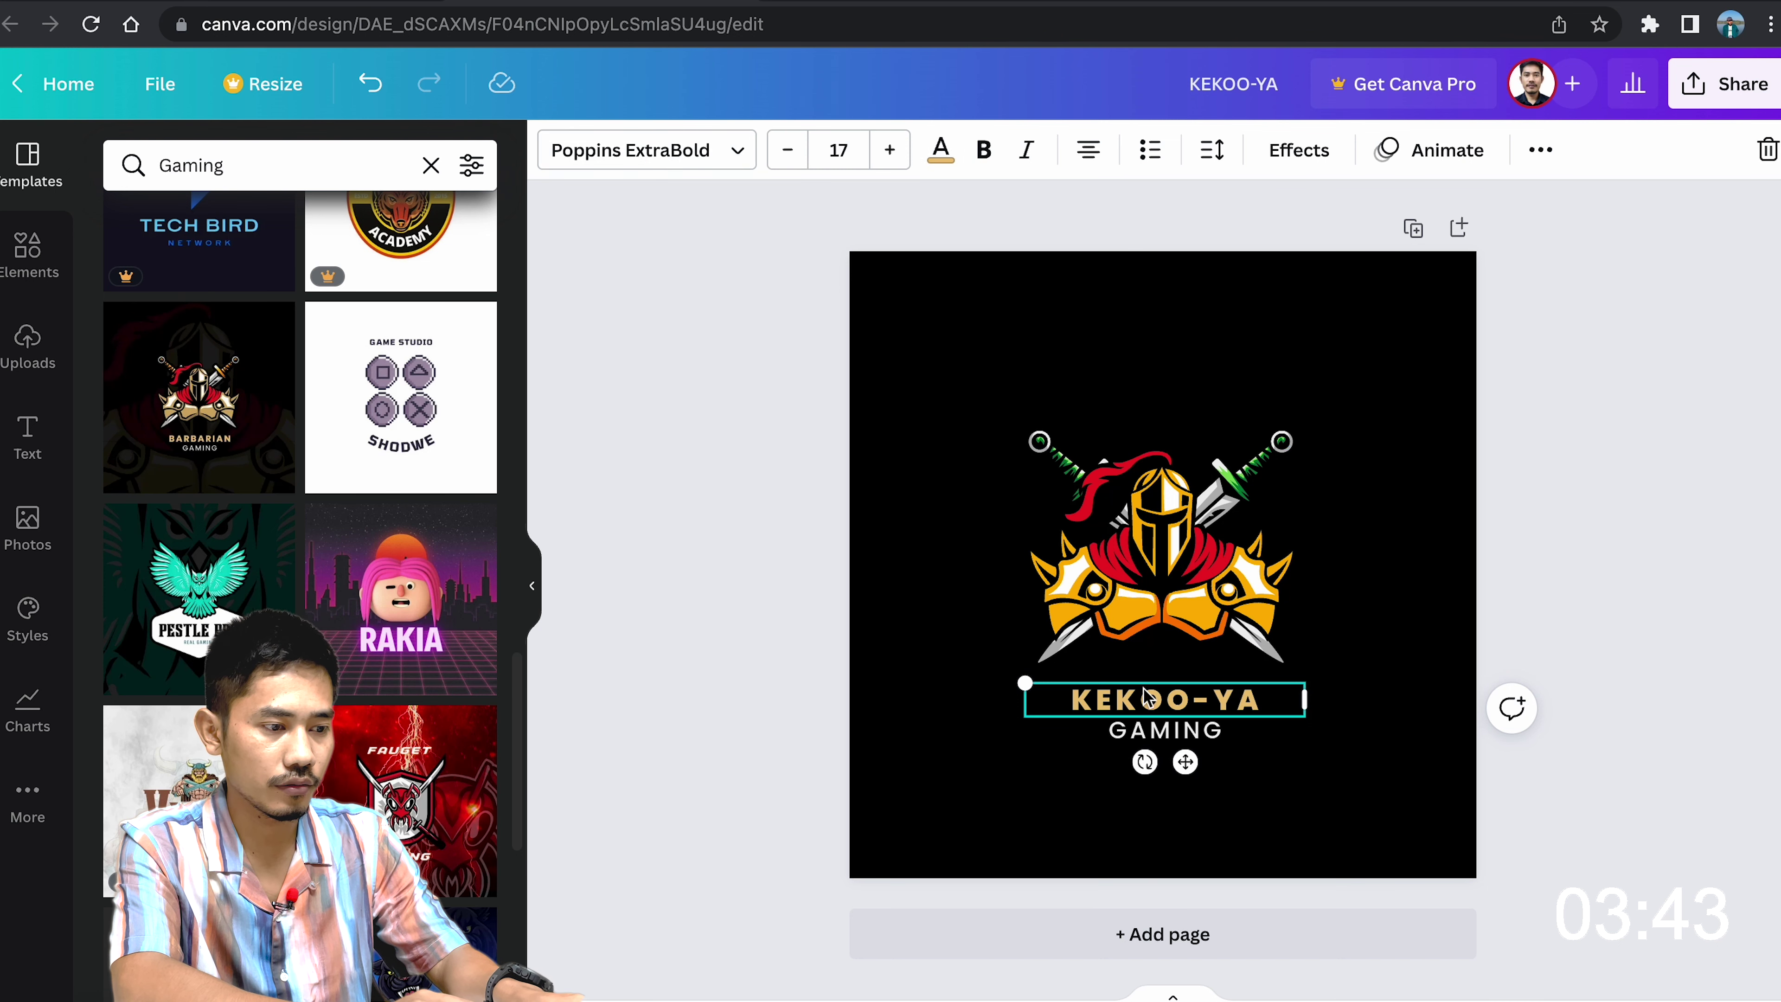
left_click(1136, 705)
left_click(995, 578)
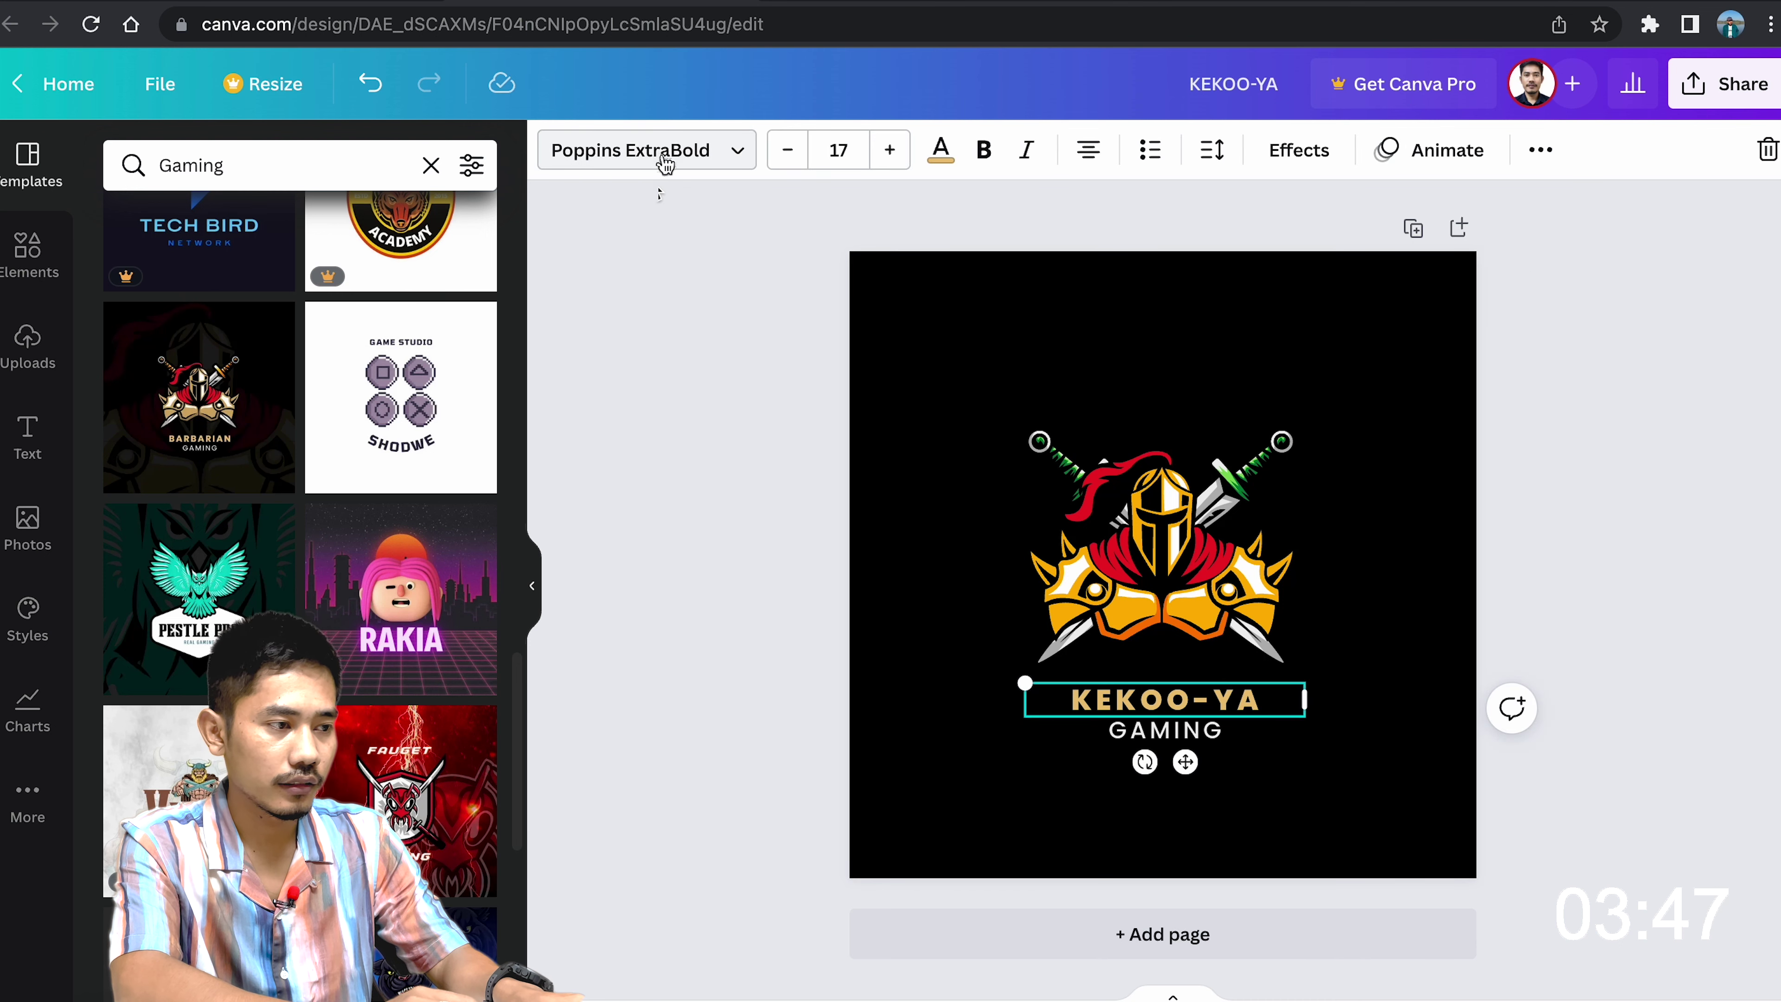
left_click(696, 167)
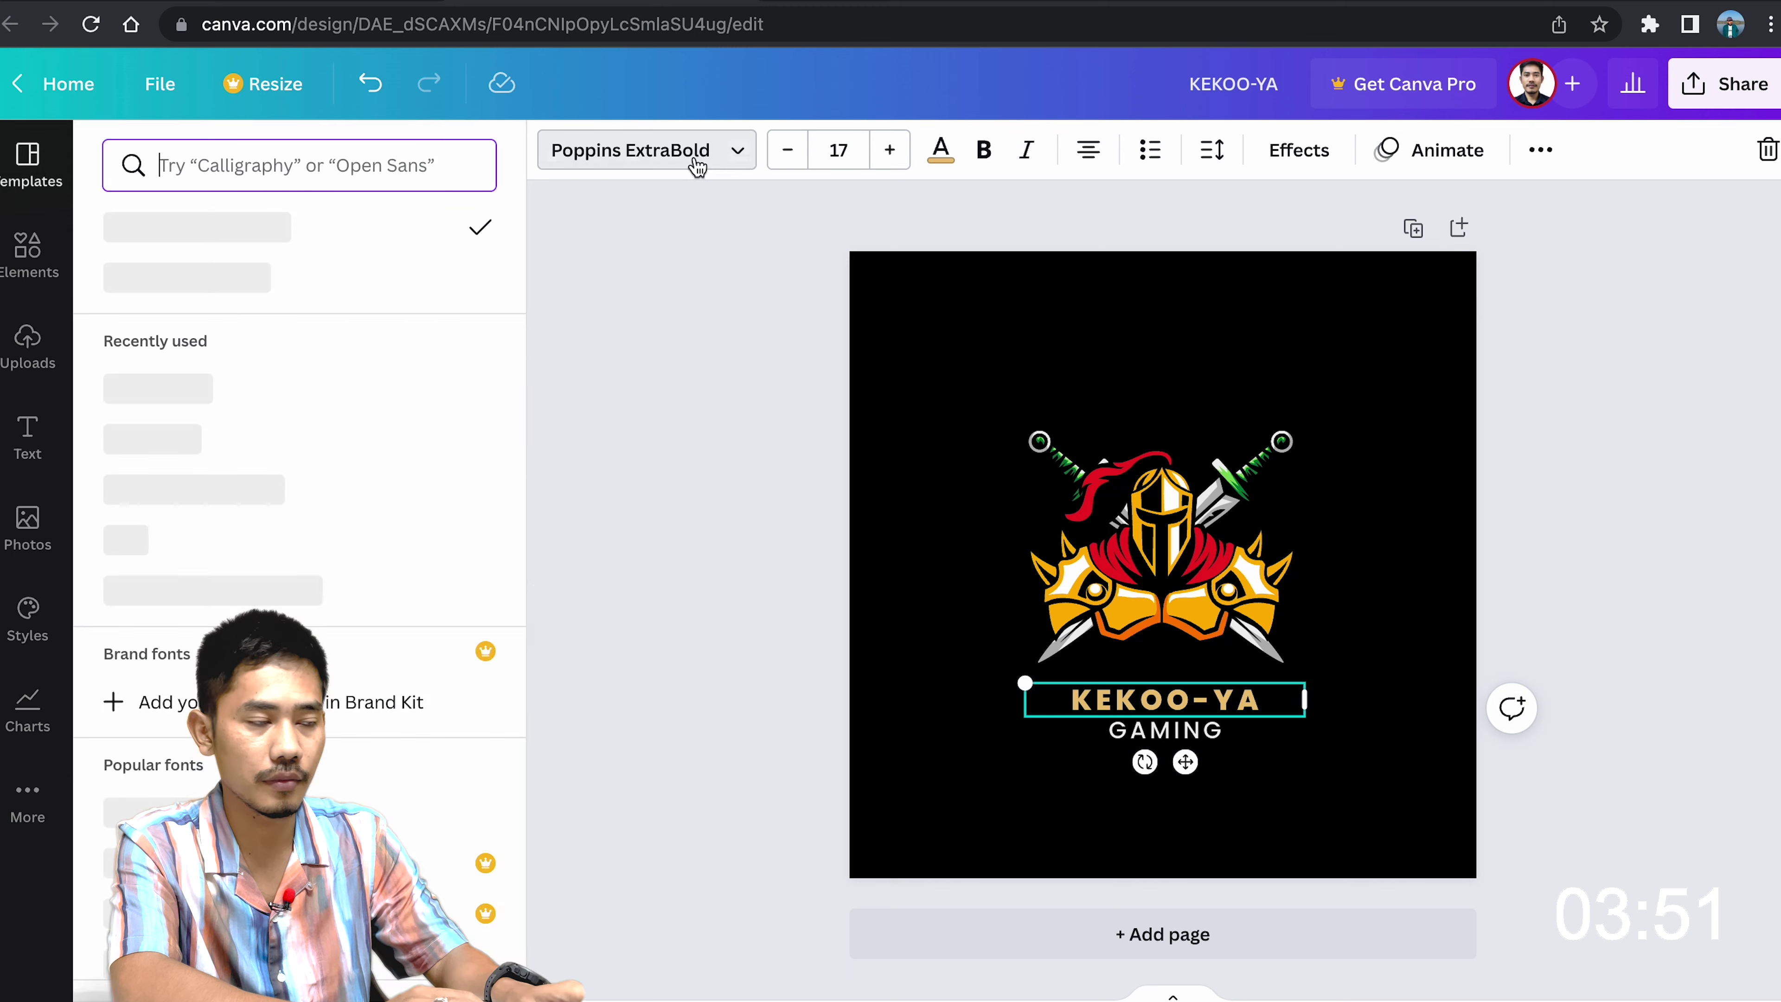
scroll(340, 451, "down", 2)
scroll(340, 459, "up", 2)
scroll(341, 461, "down", 5)
scroll(341, 461, "up", 5)
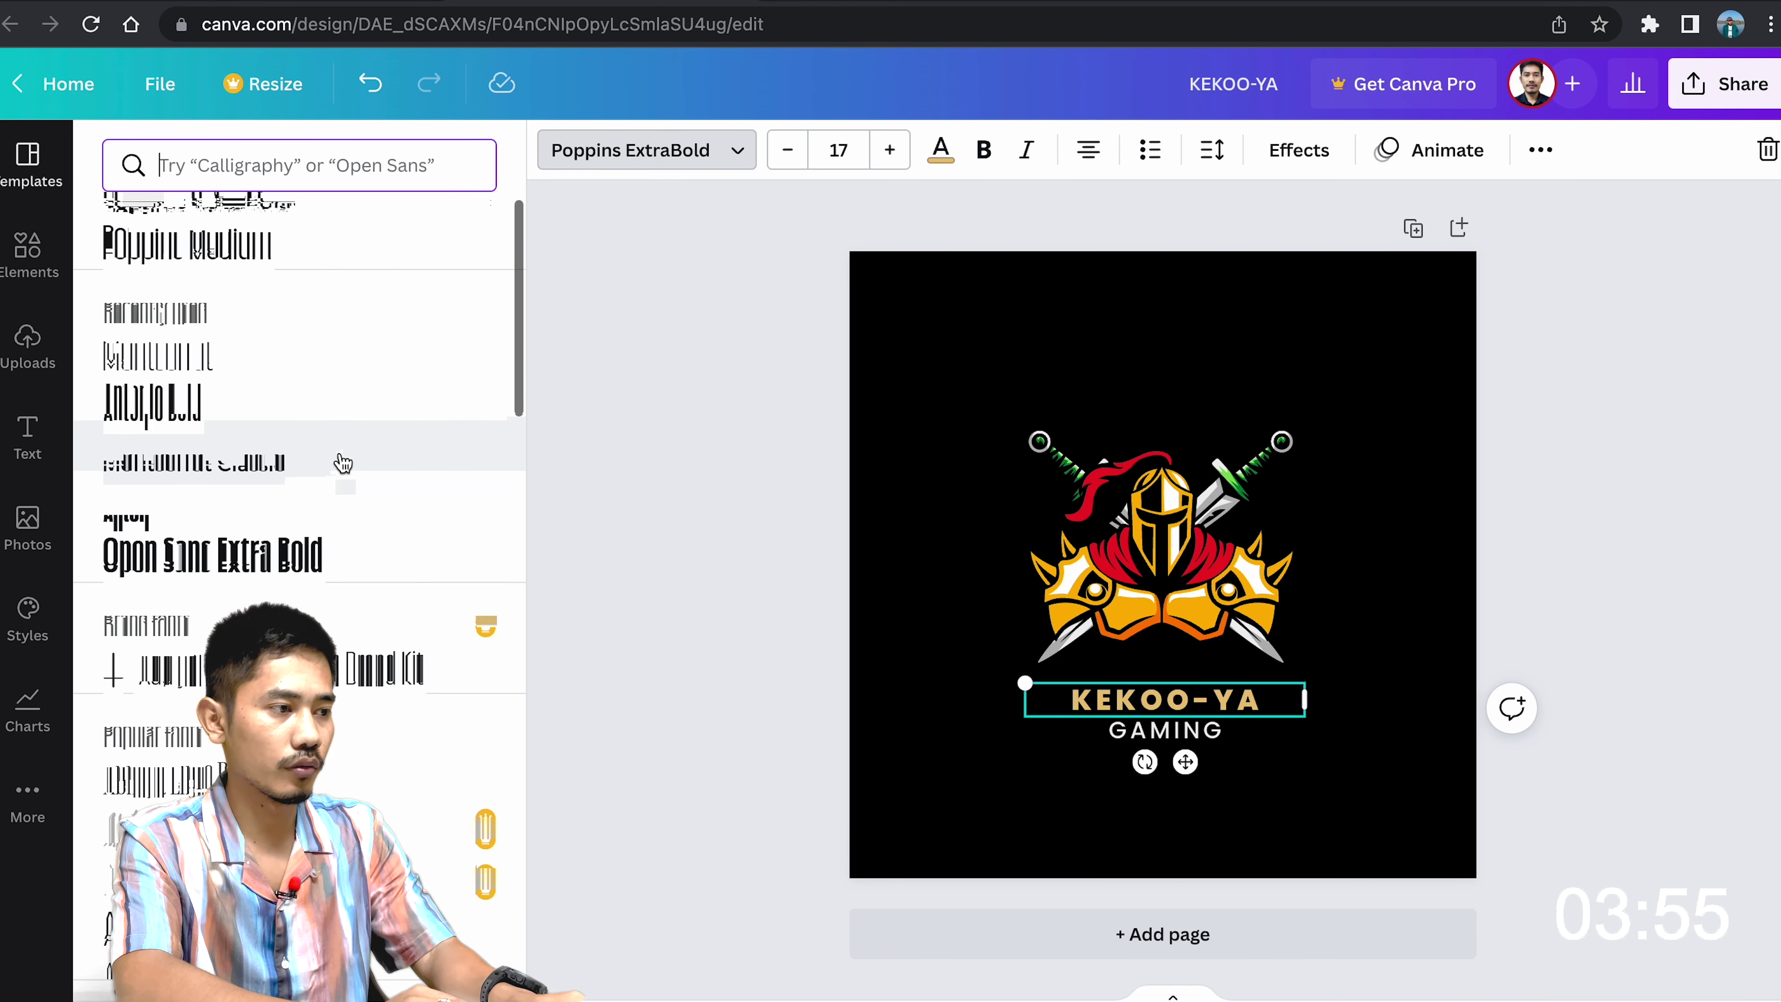
scroll(343, 463, "up", 1)
scroll(343, 463, "down", 3)
scroll(343, 463, "up", 4)
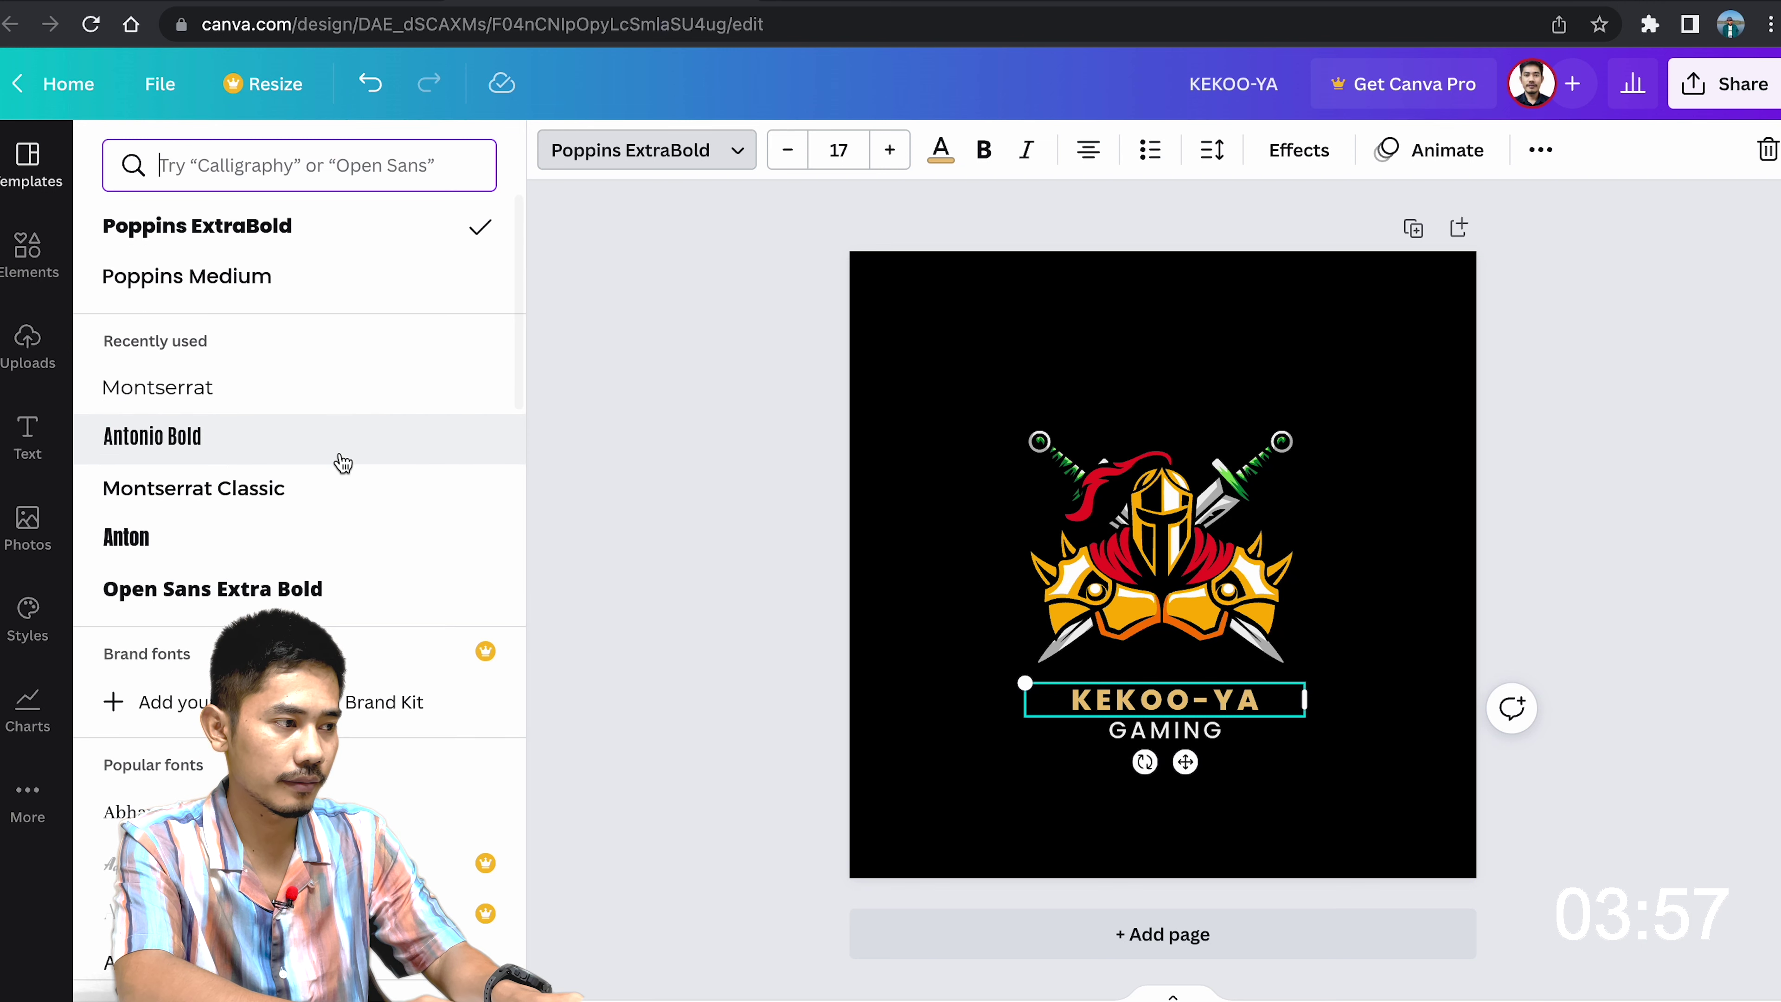
scroll(326, 449, "down", 4)
scroll(294, 405, "down", 6)
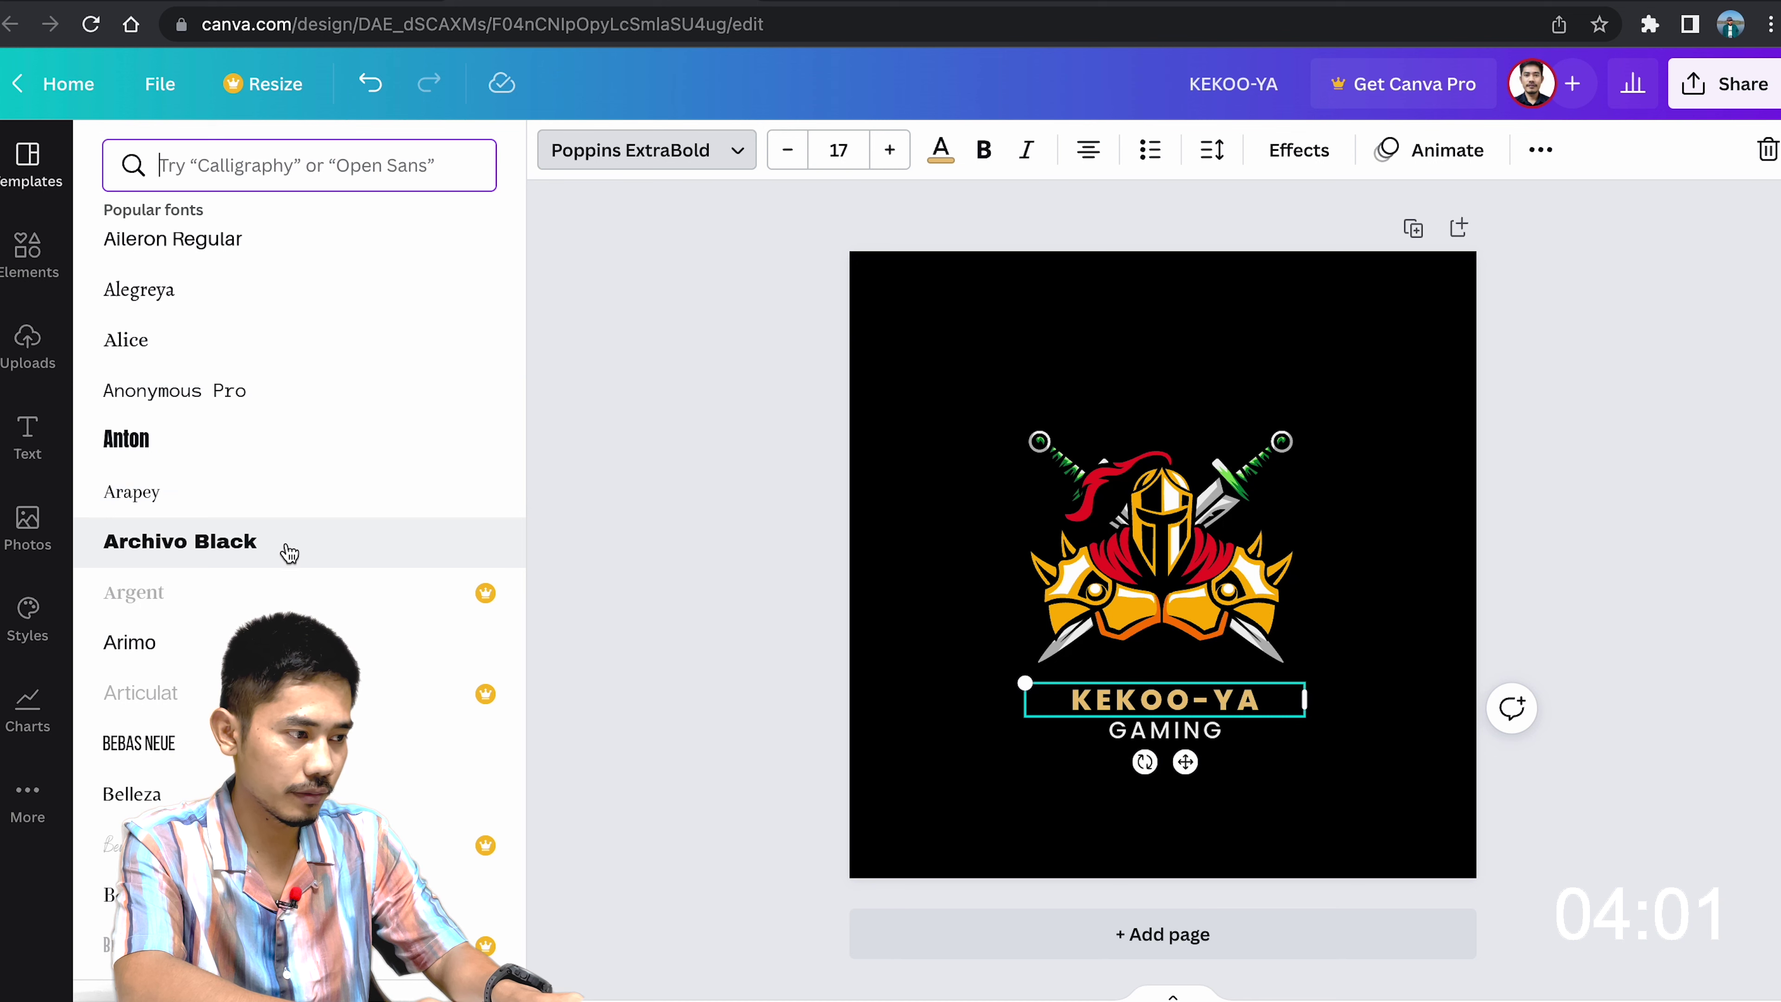
scroll(287, 550, "up", 2)
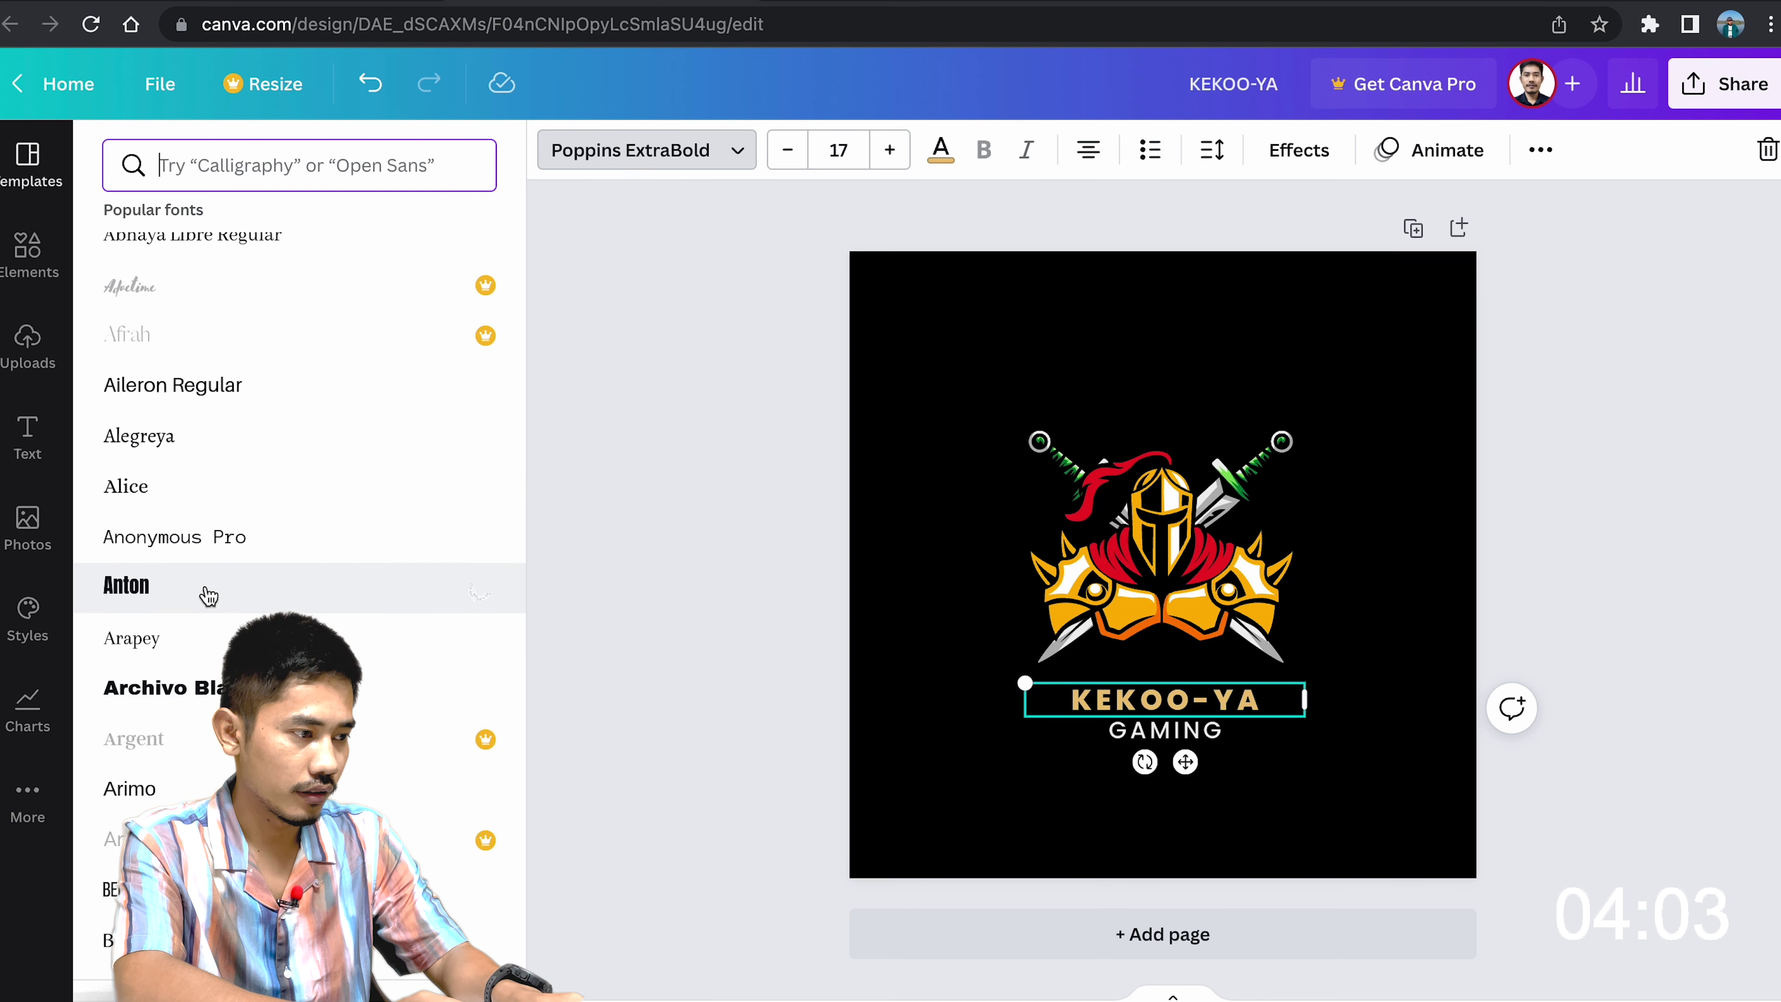
left_click(208, 596)
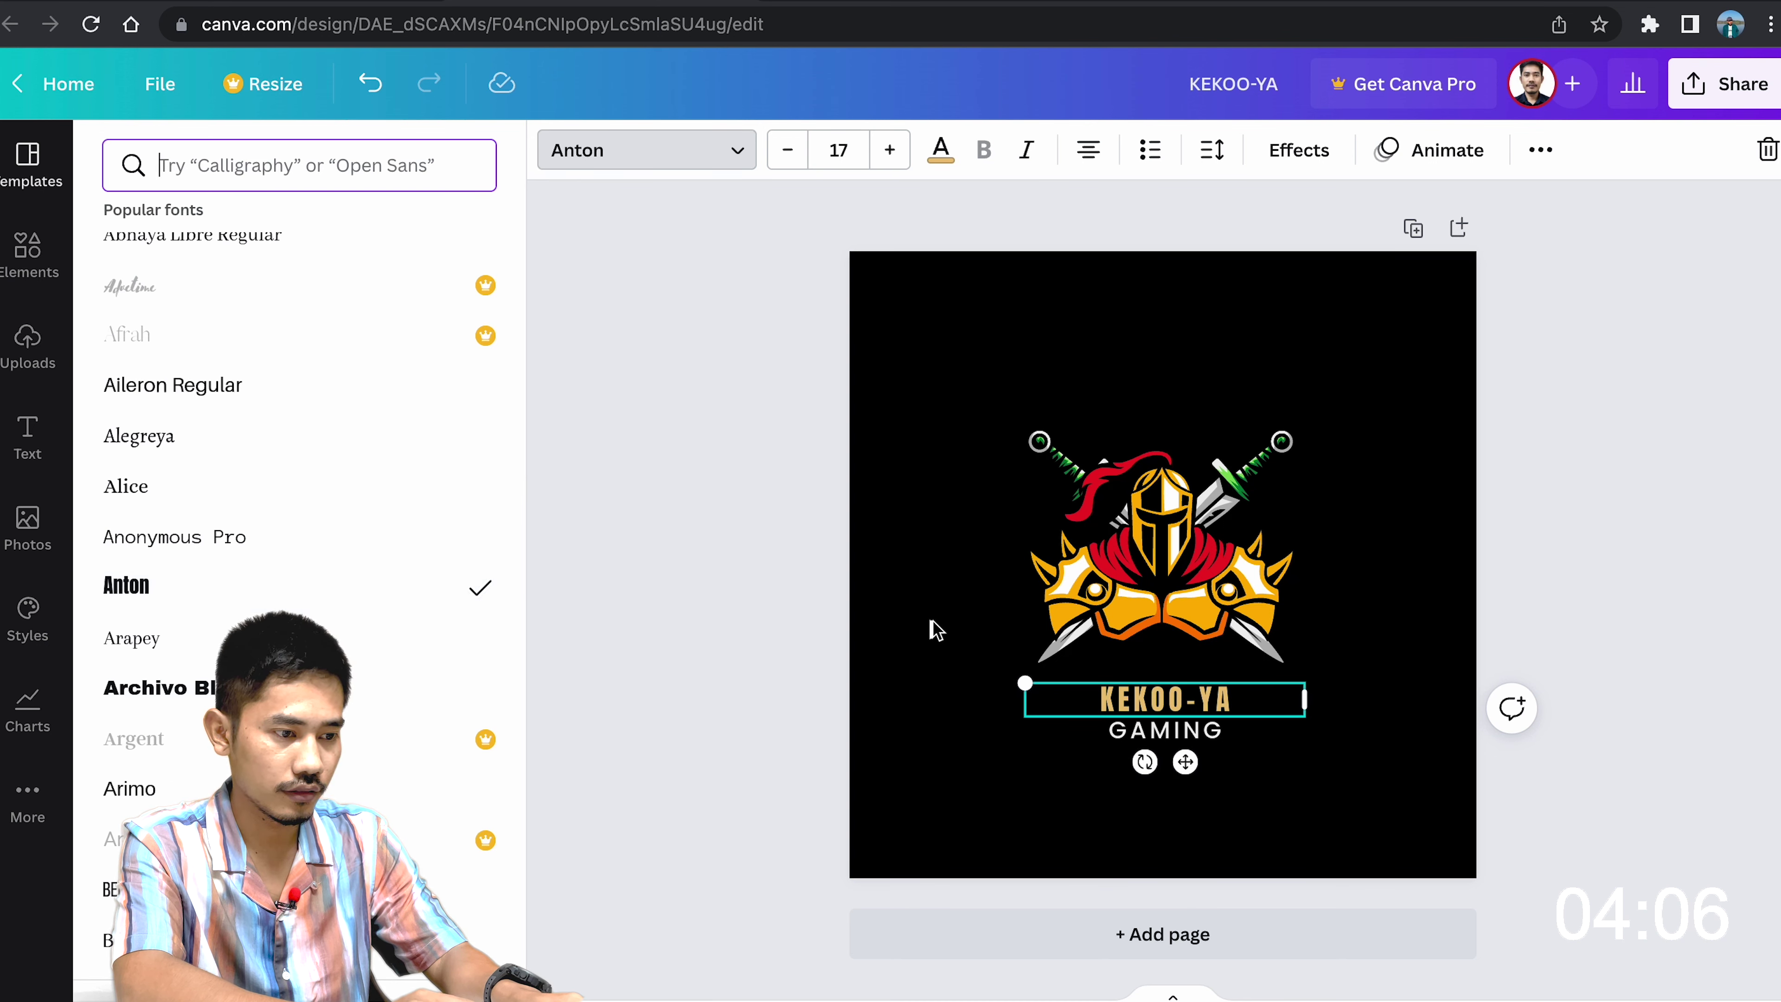
- Try light green, yellow-orange and coral red on the KEKOO-YA title, and settle on yellow-orange for the text
left_click(950, 168)
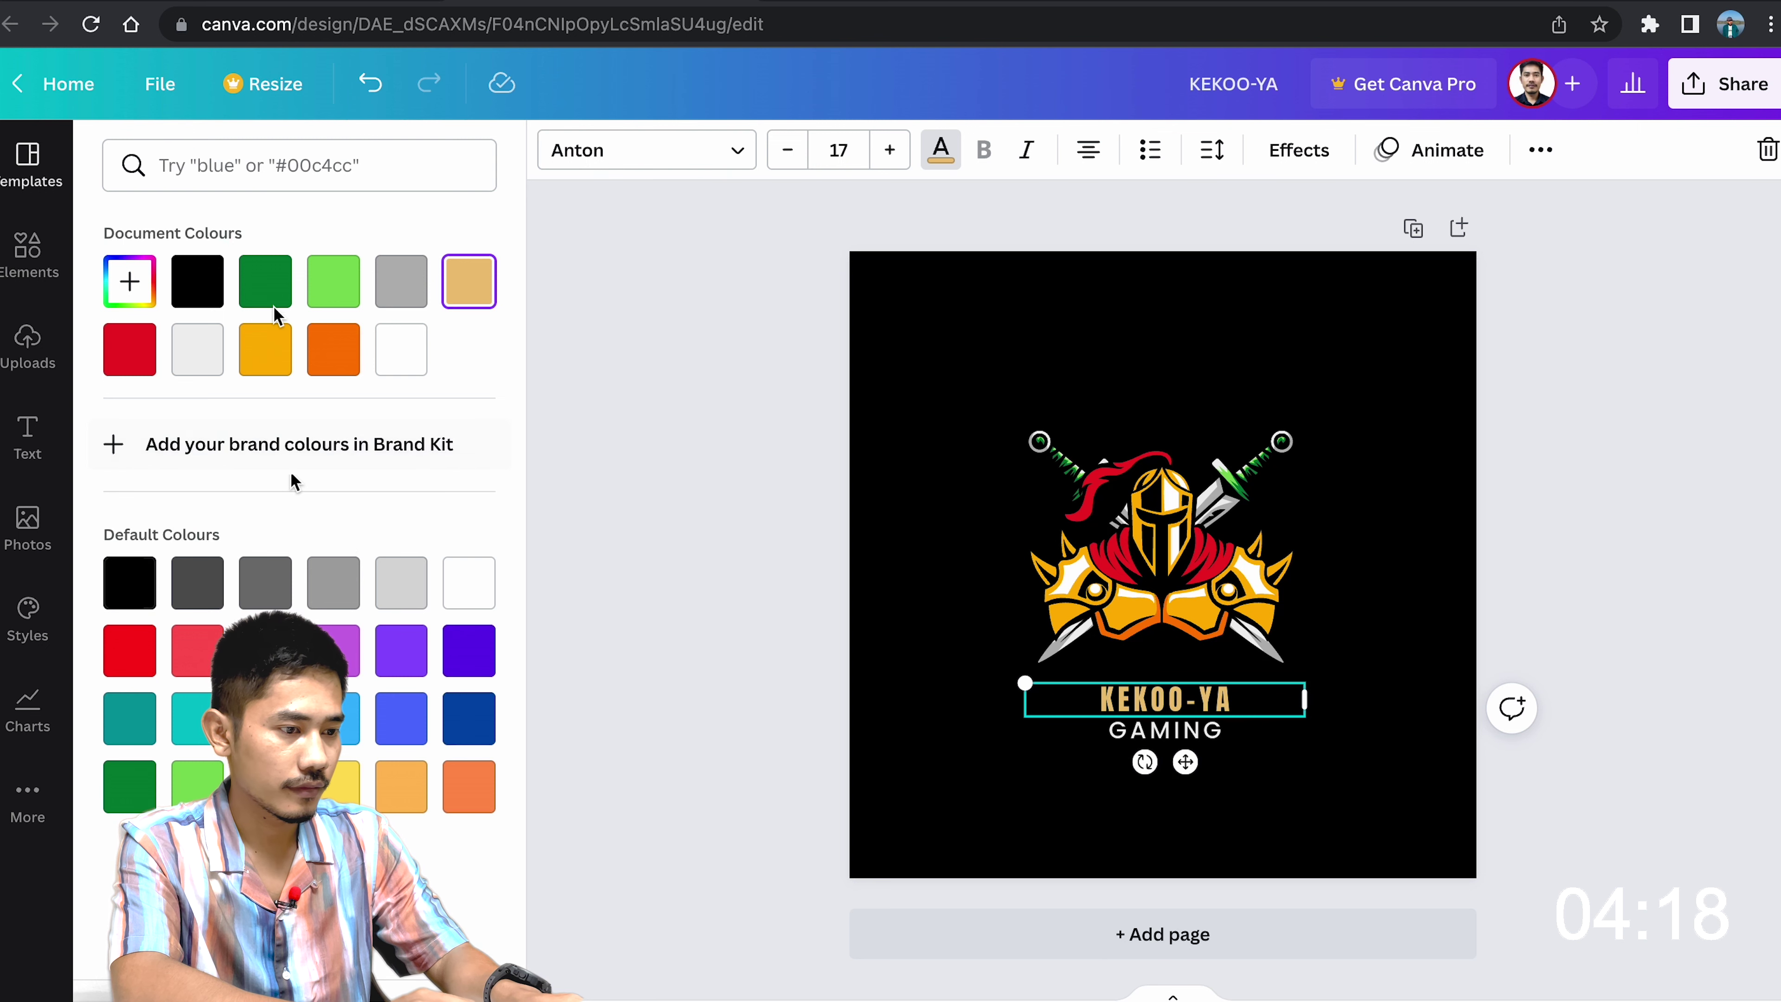
left_click(330, 289)
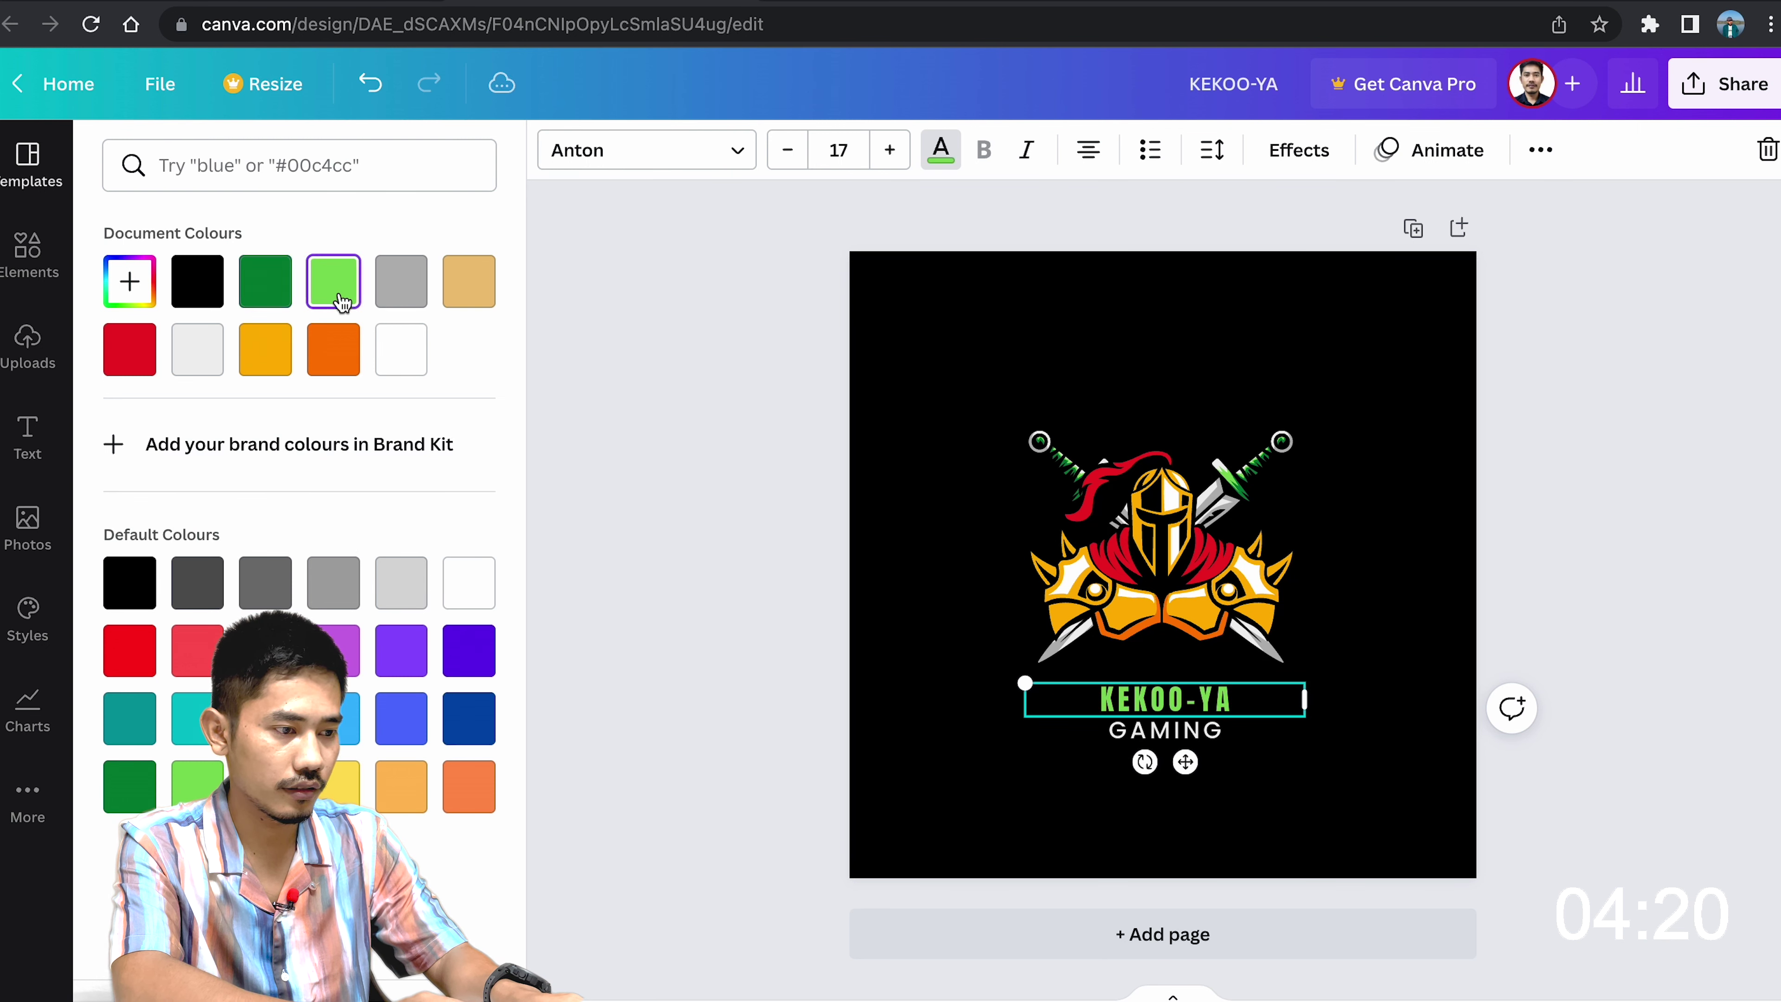
left_click(271, 354)
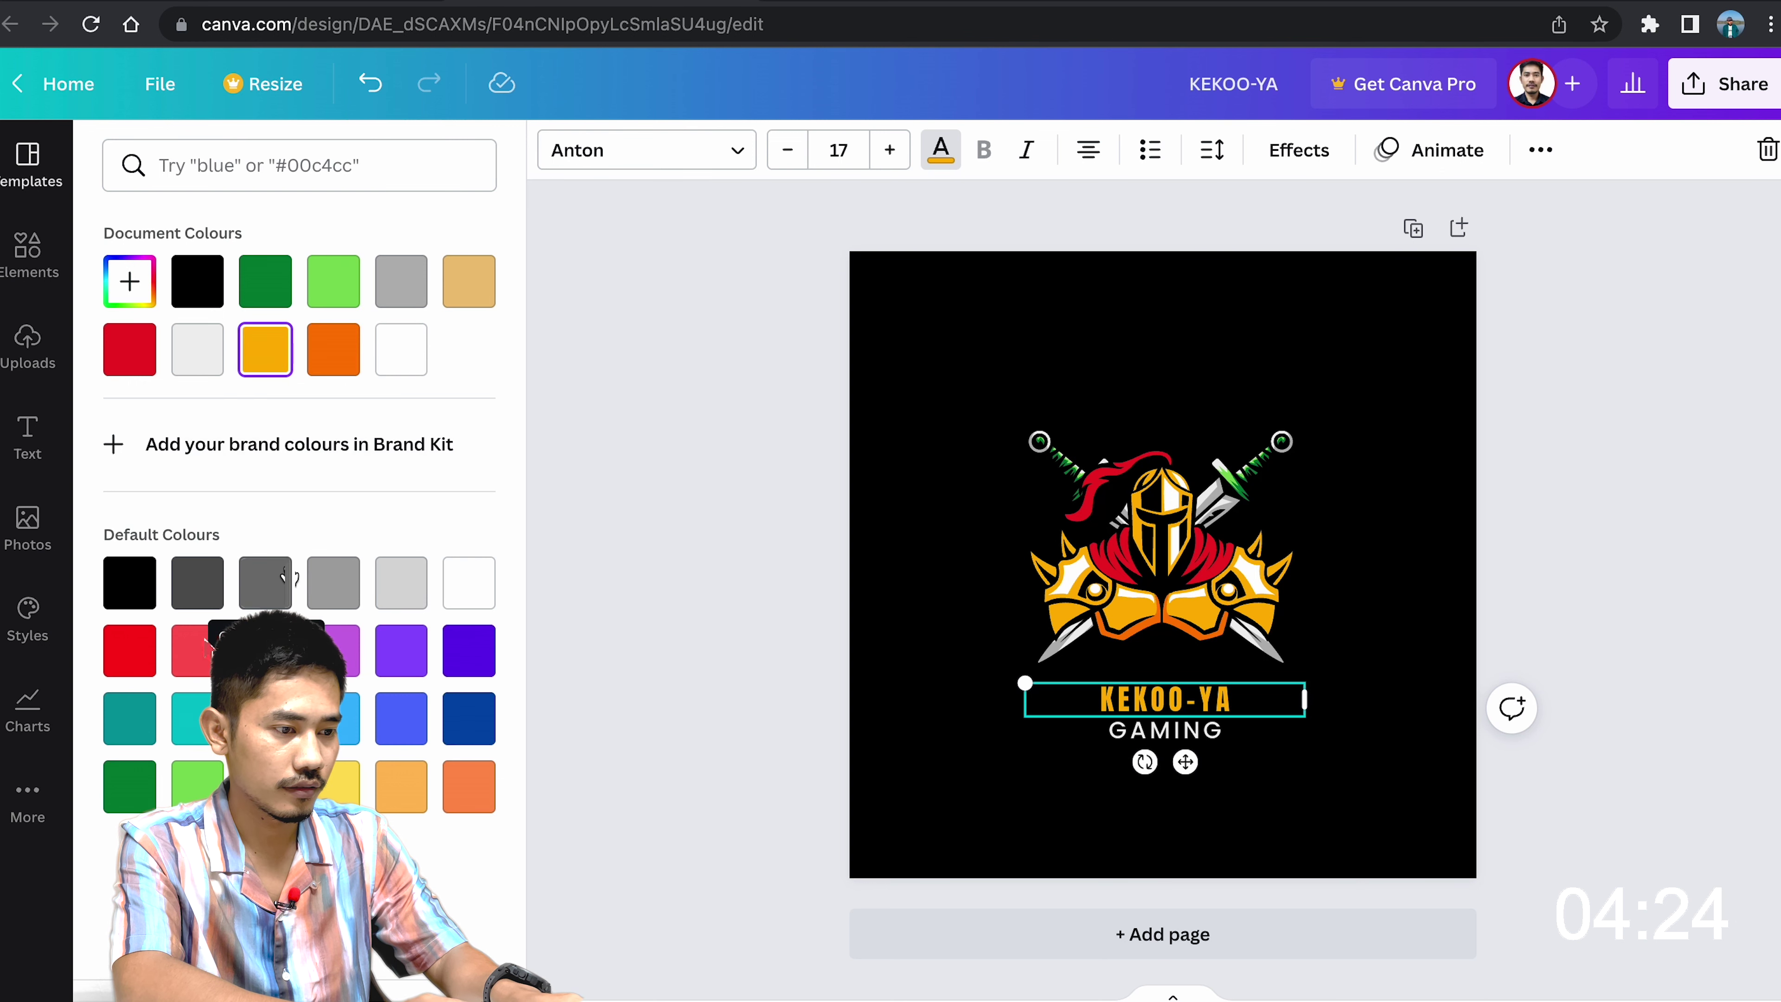
left_click(205, 649)
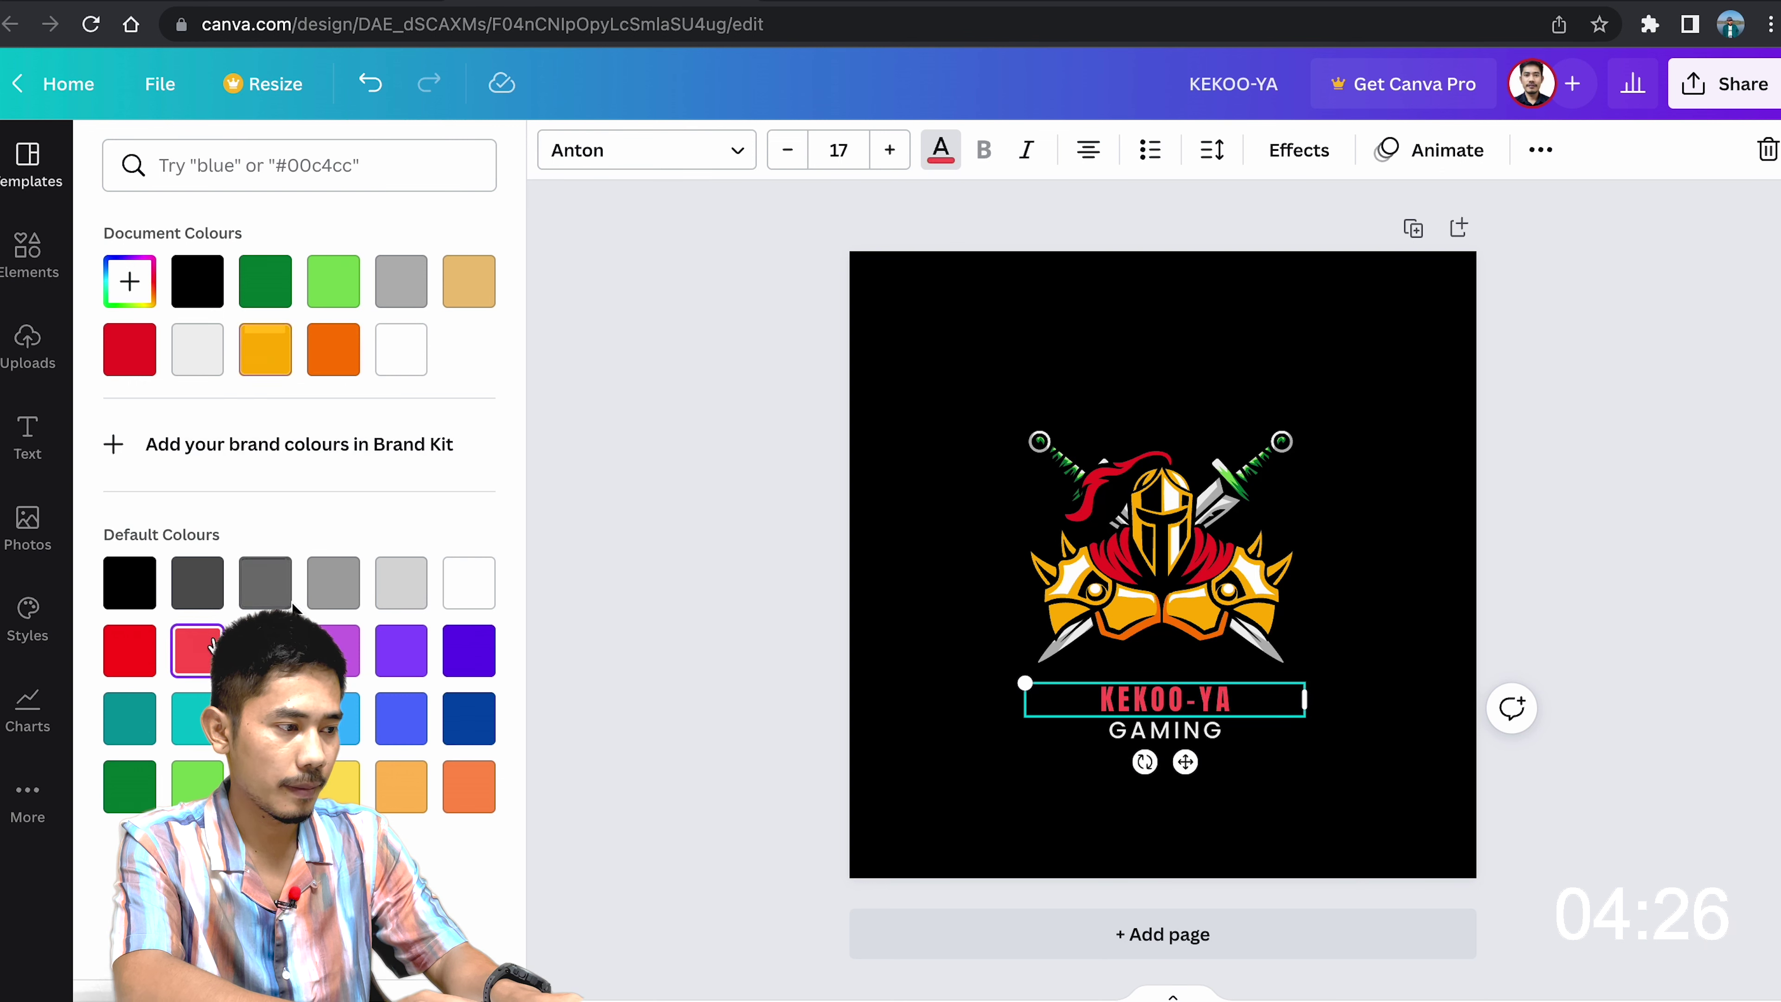
left_click(264, 349)
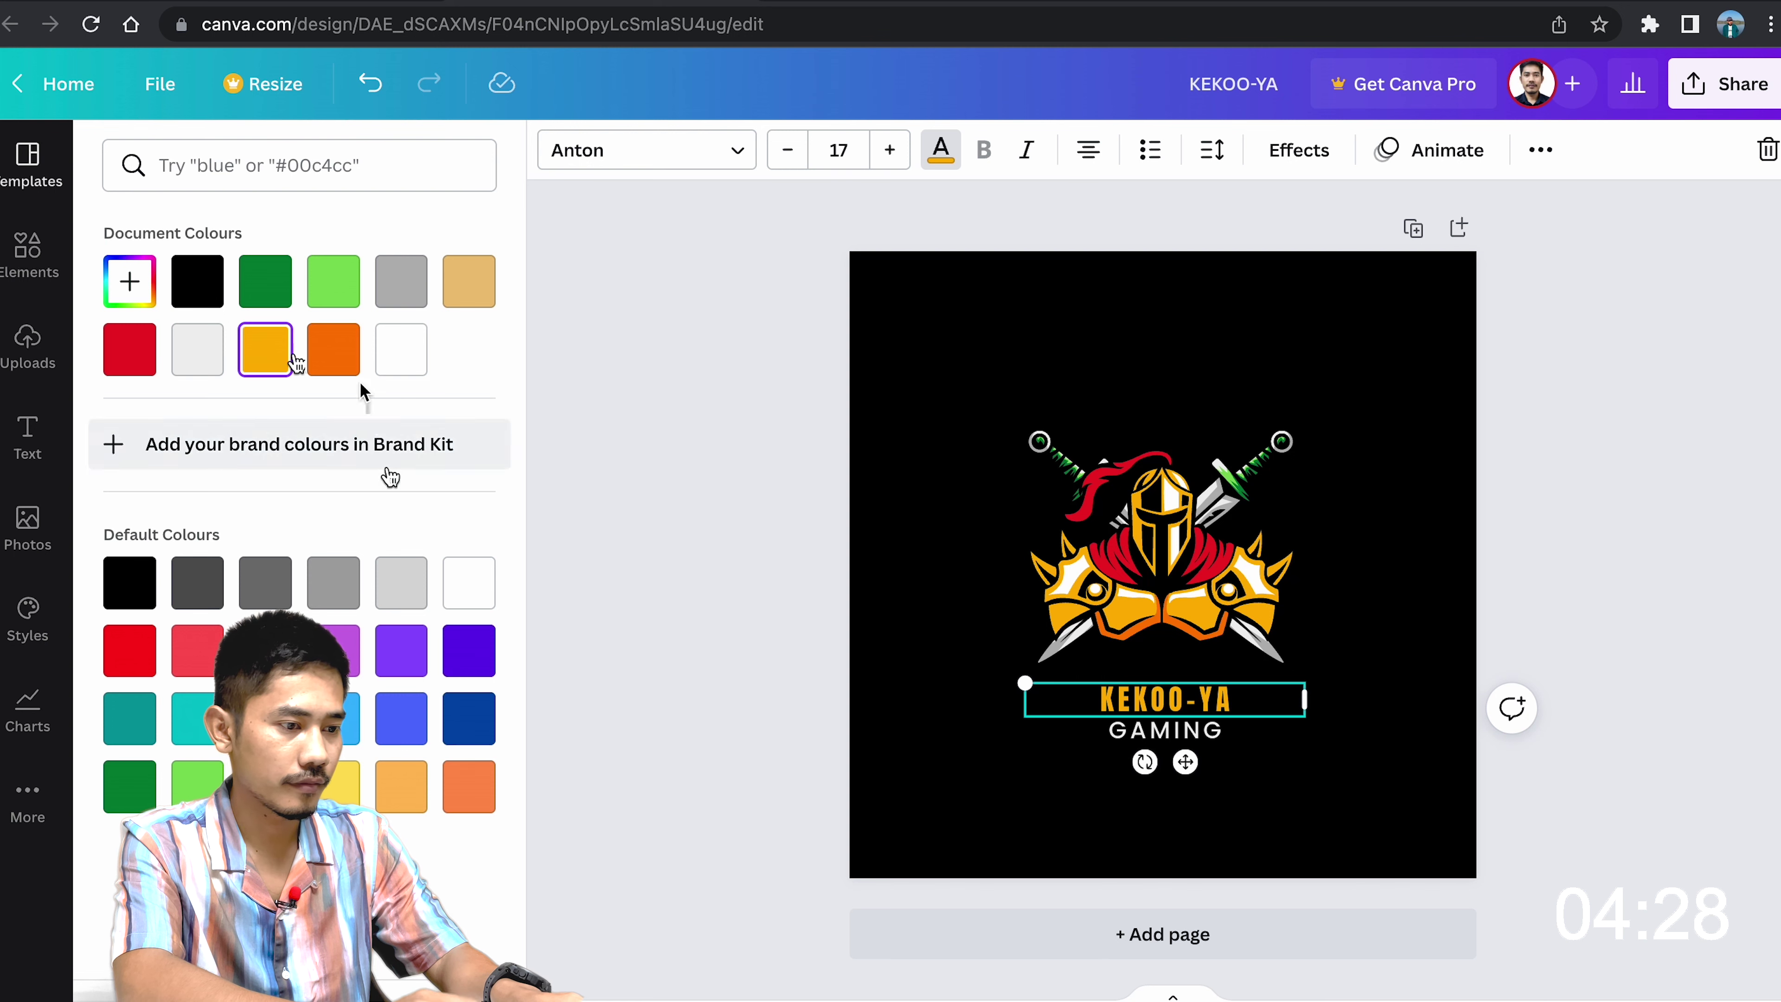
key("Escape")
key("Escape")
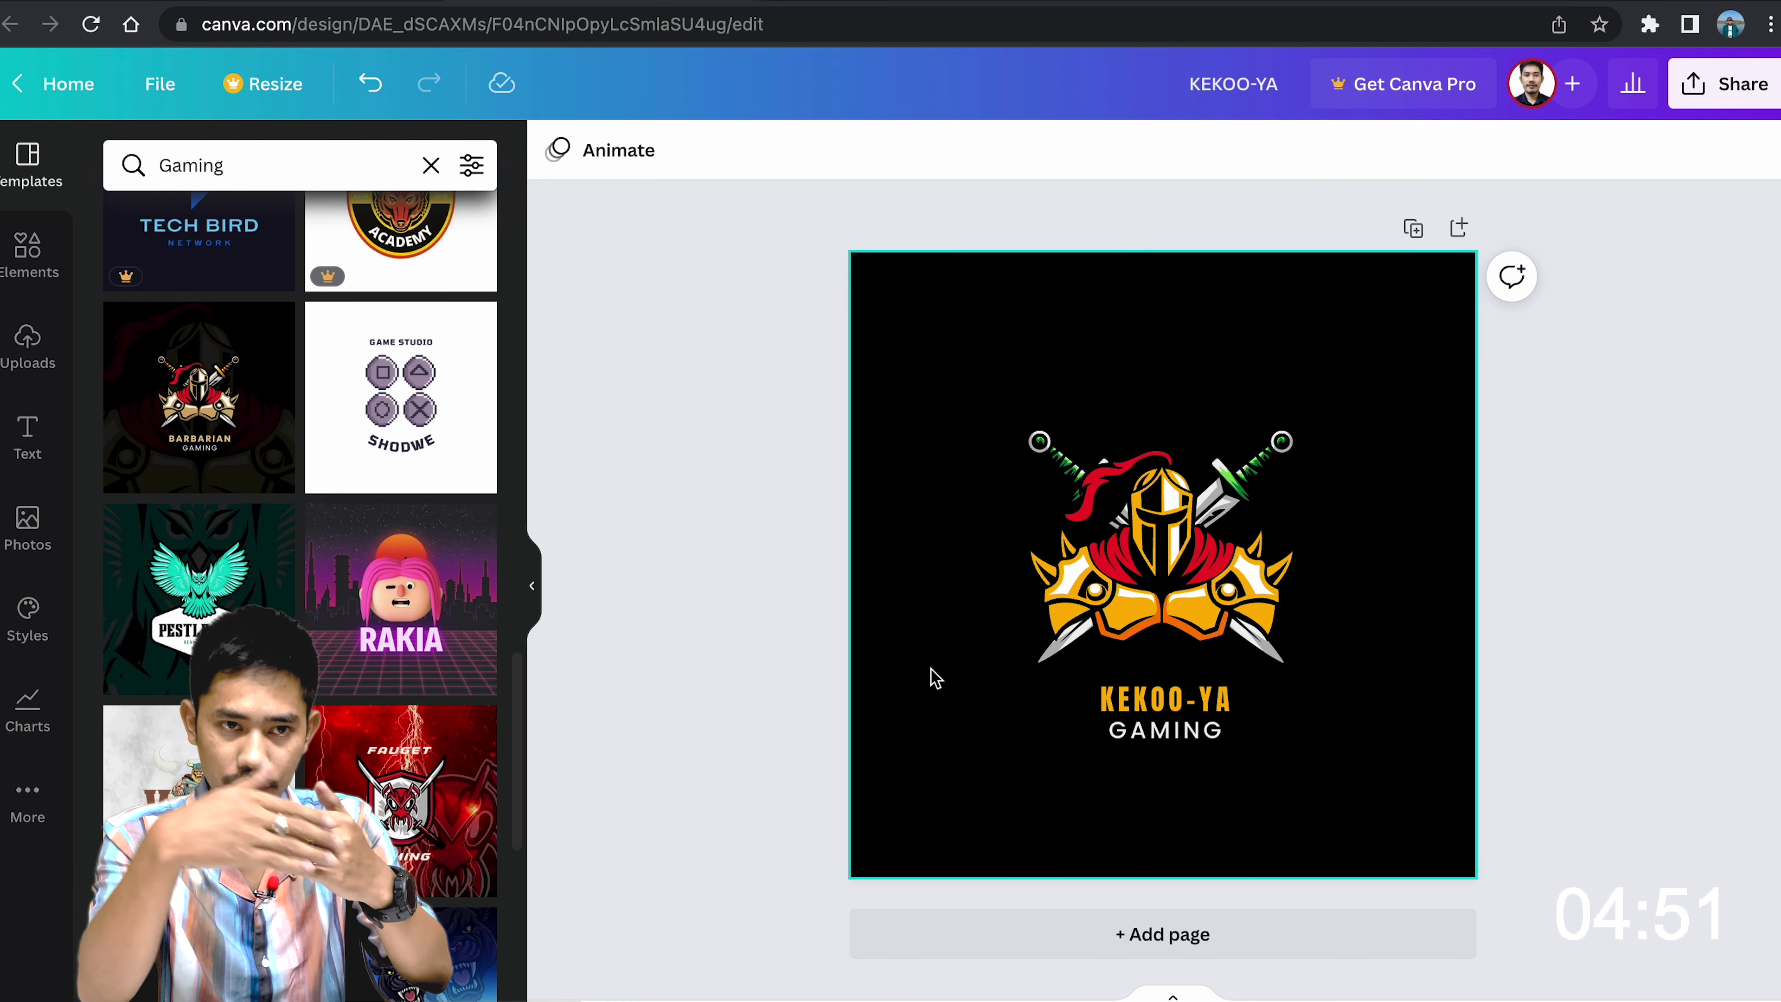
- Try a white background behind the logo in place of black
left_click(1246, 393)
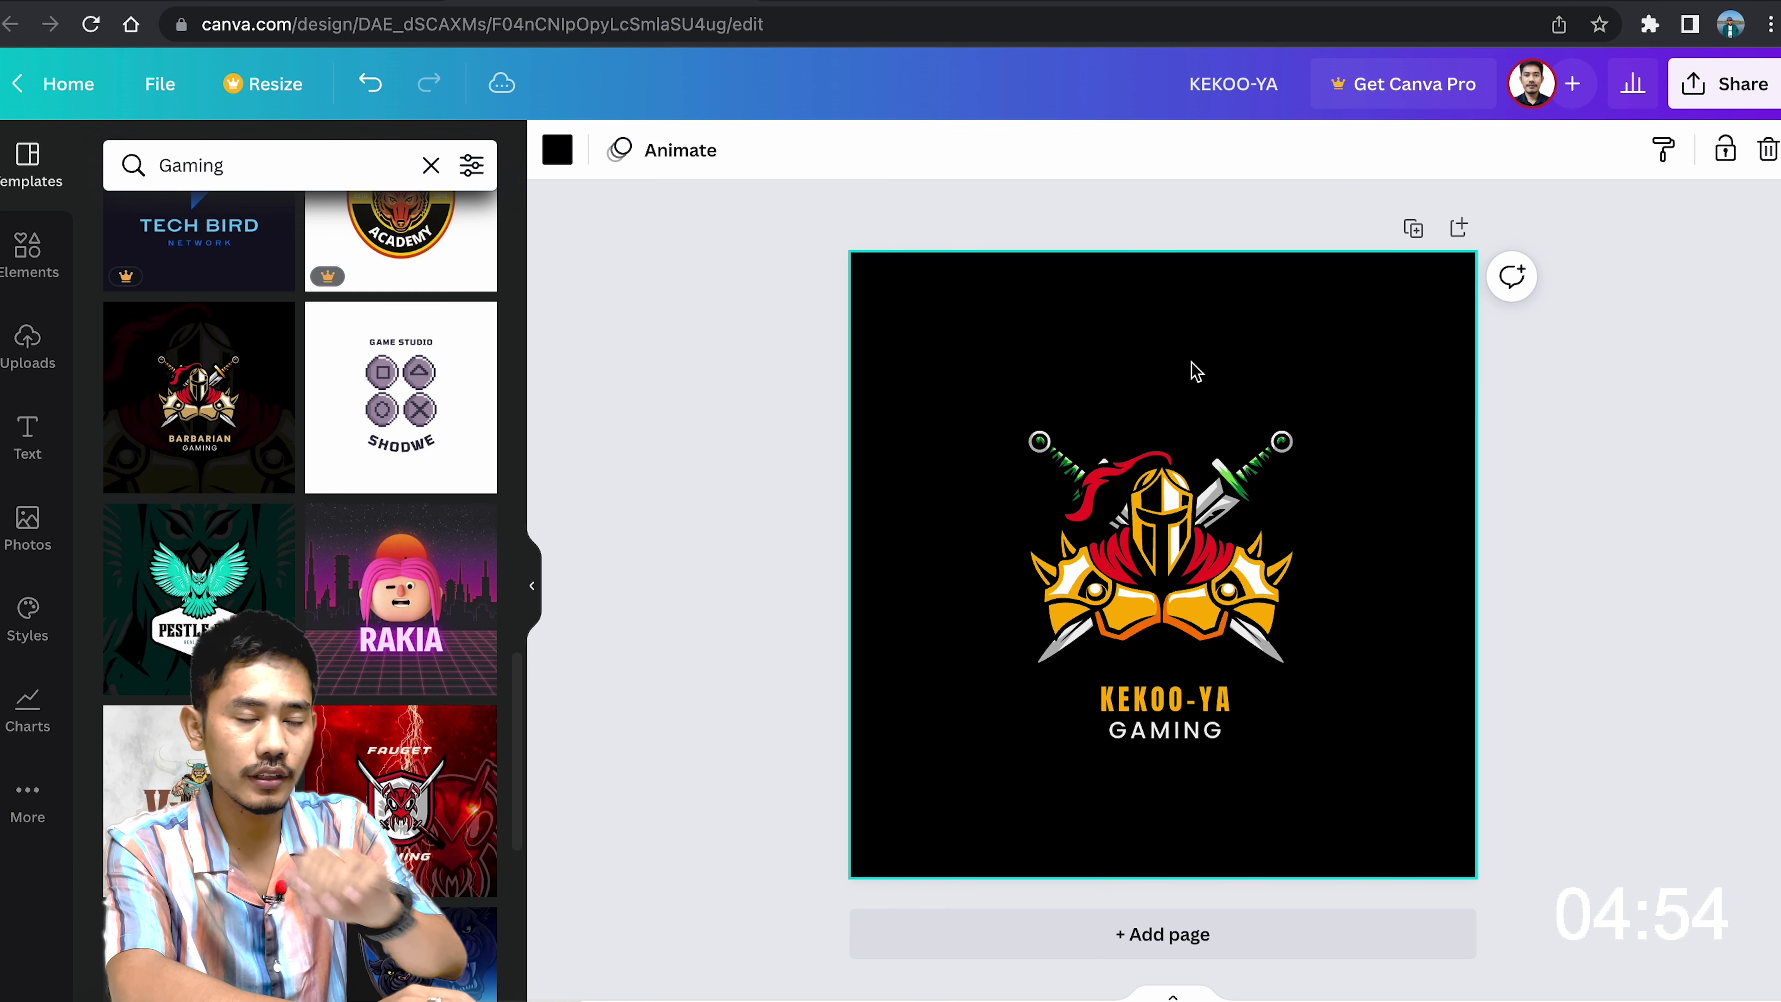
left_click(565, 163)
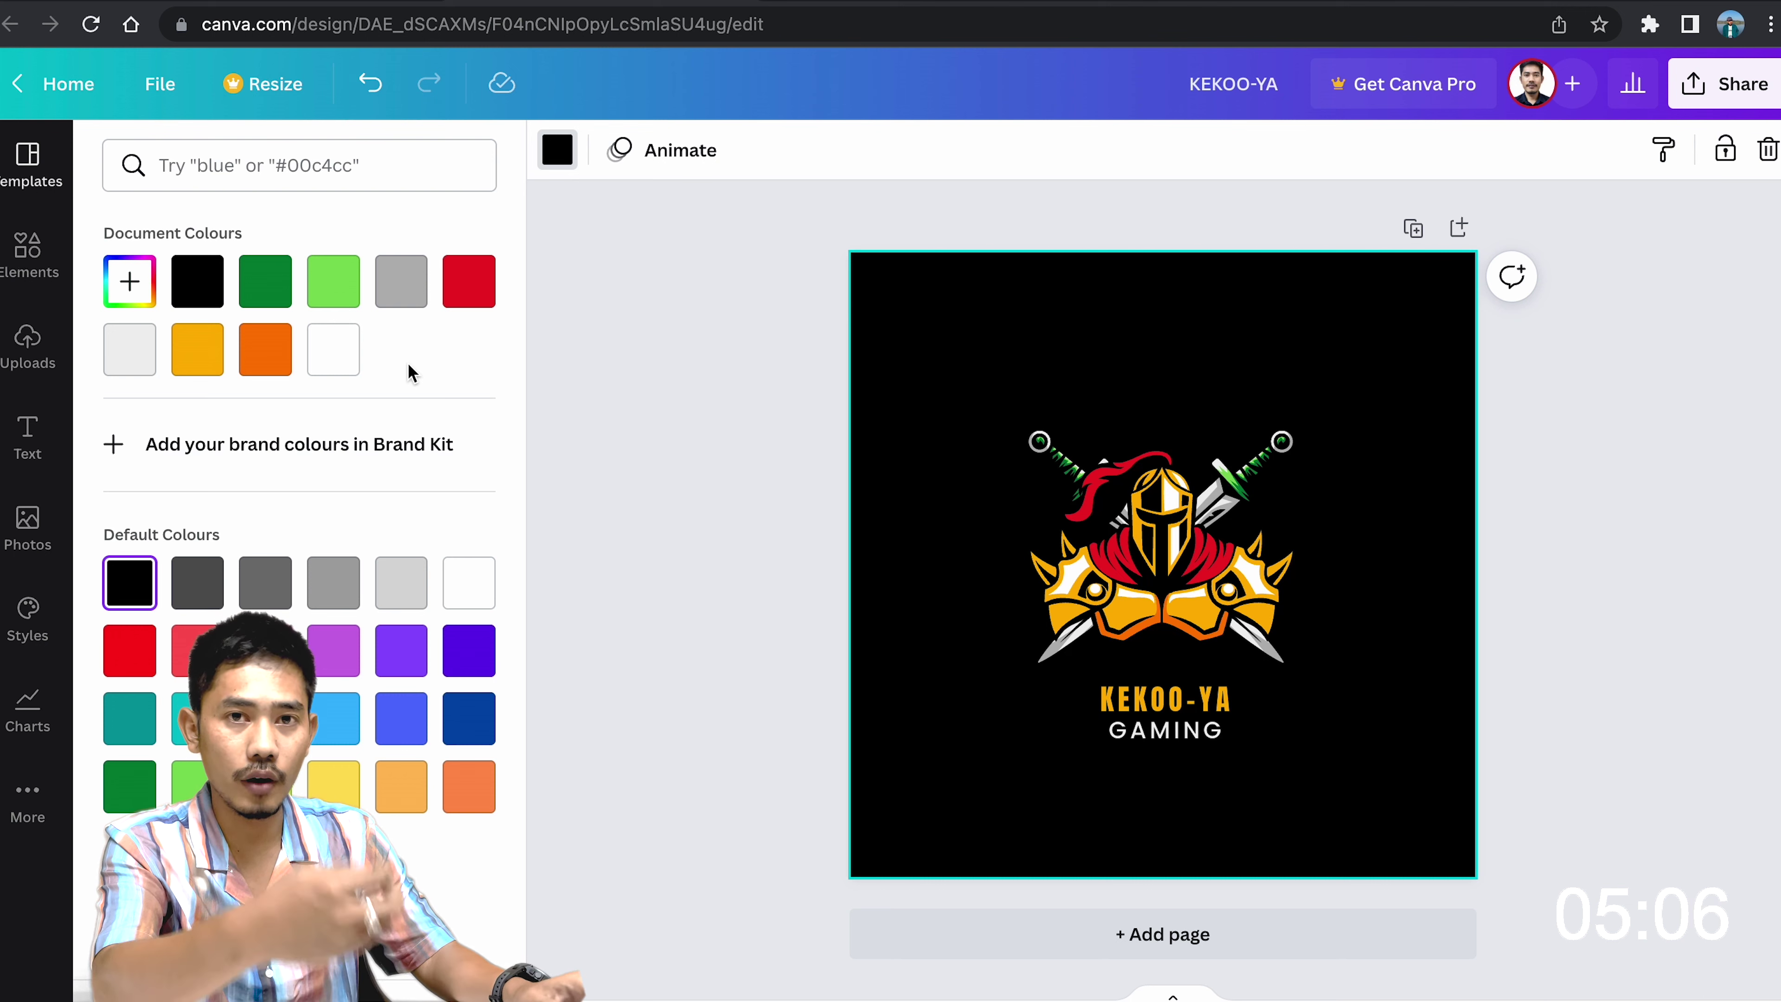
left_click(336, 355)
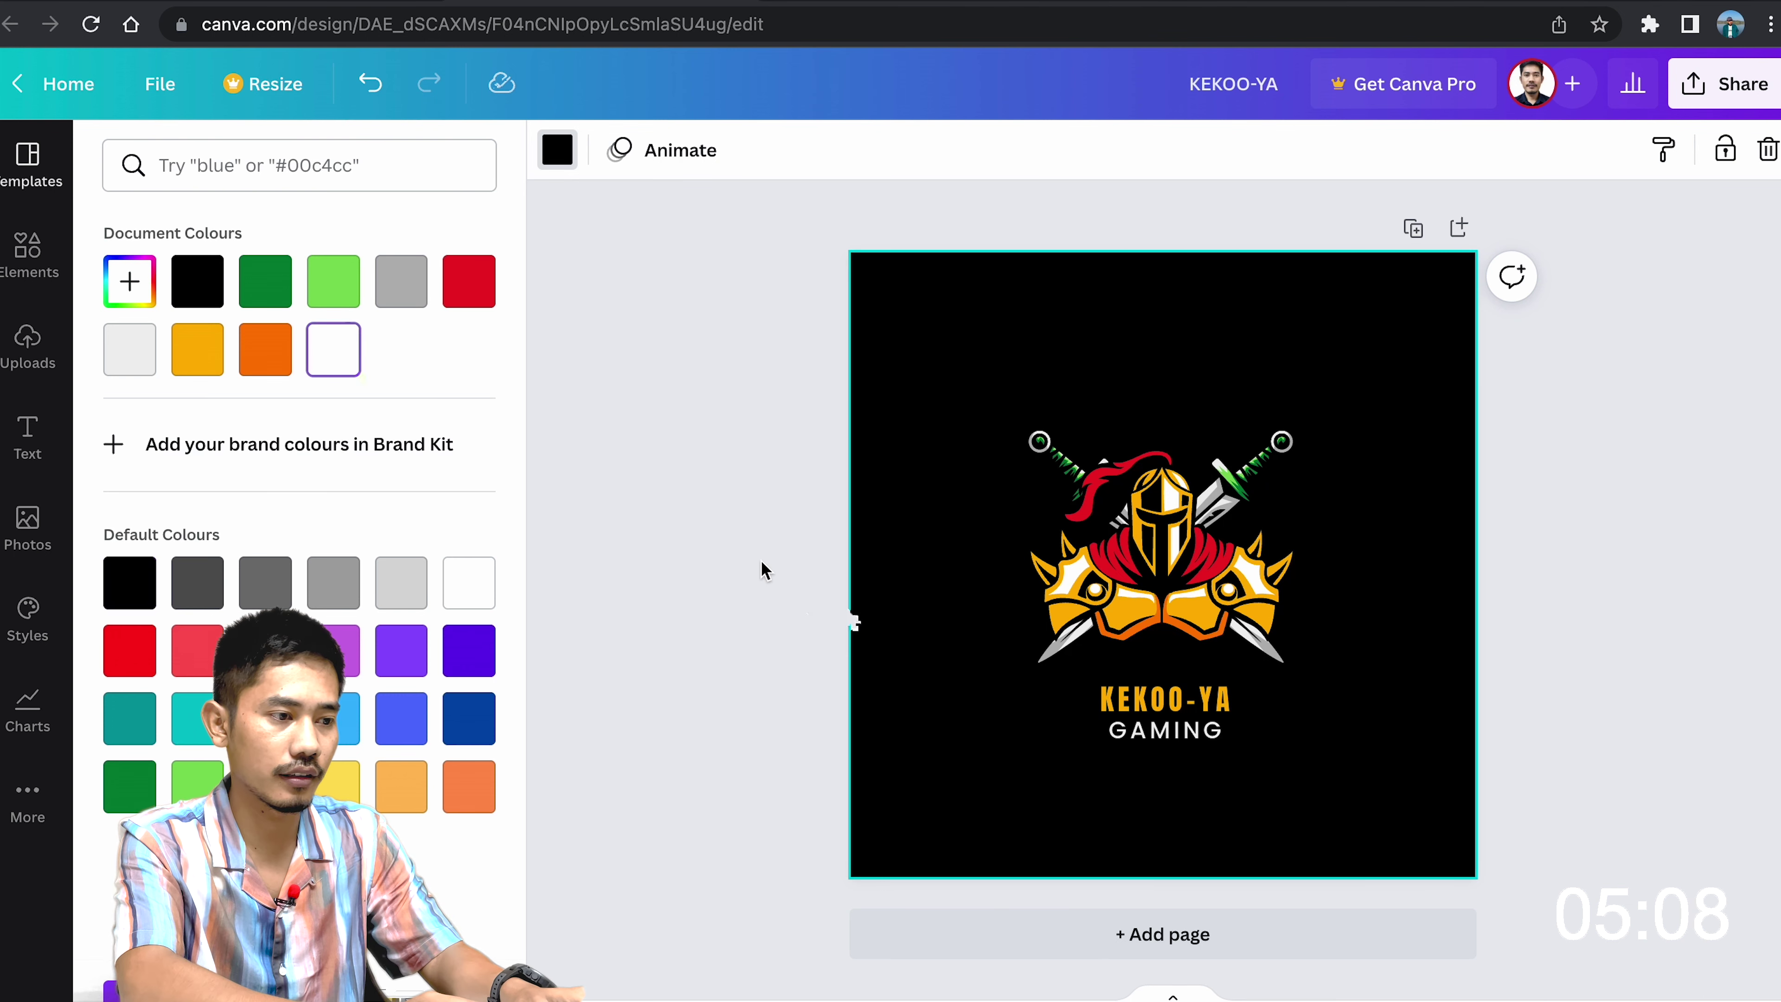
left_click(761, 560)
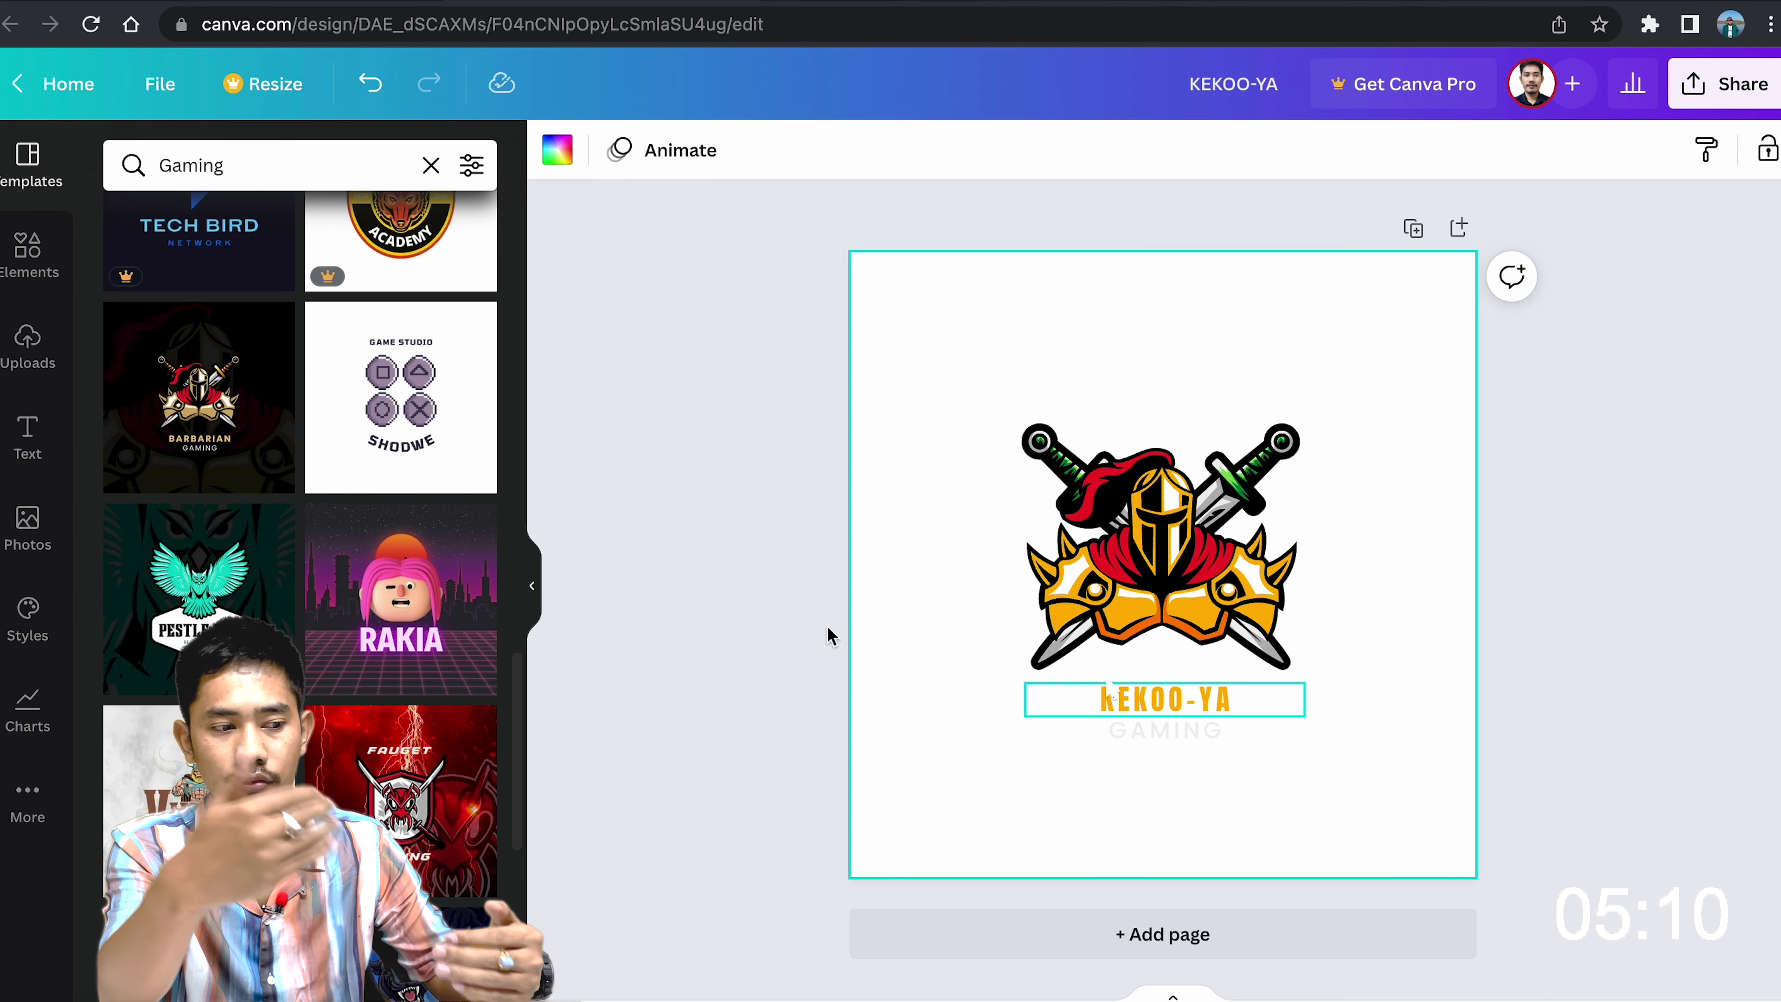
left_click(1191, 738)
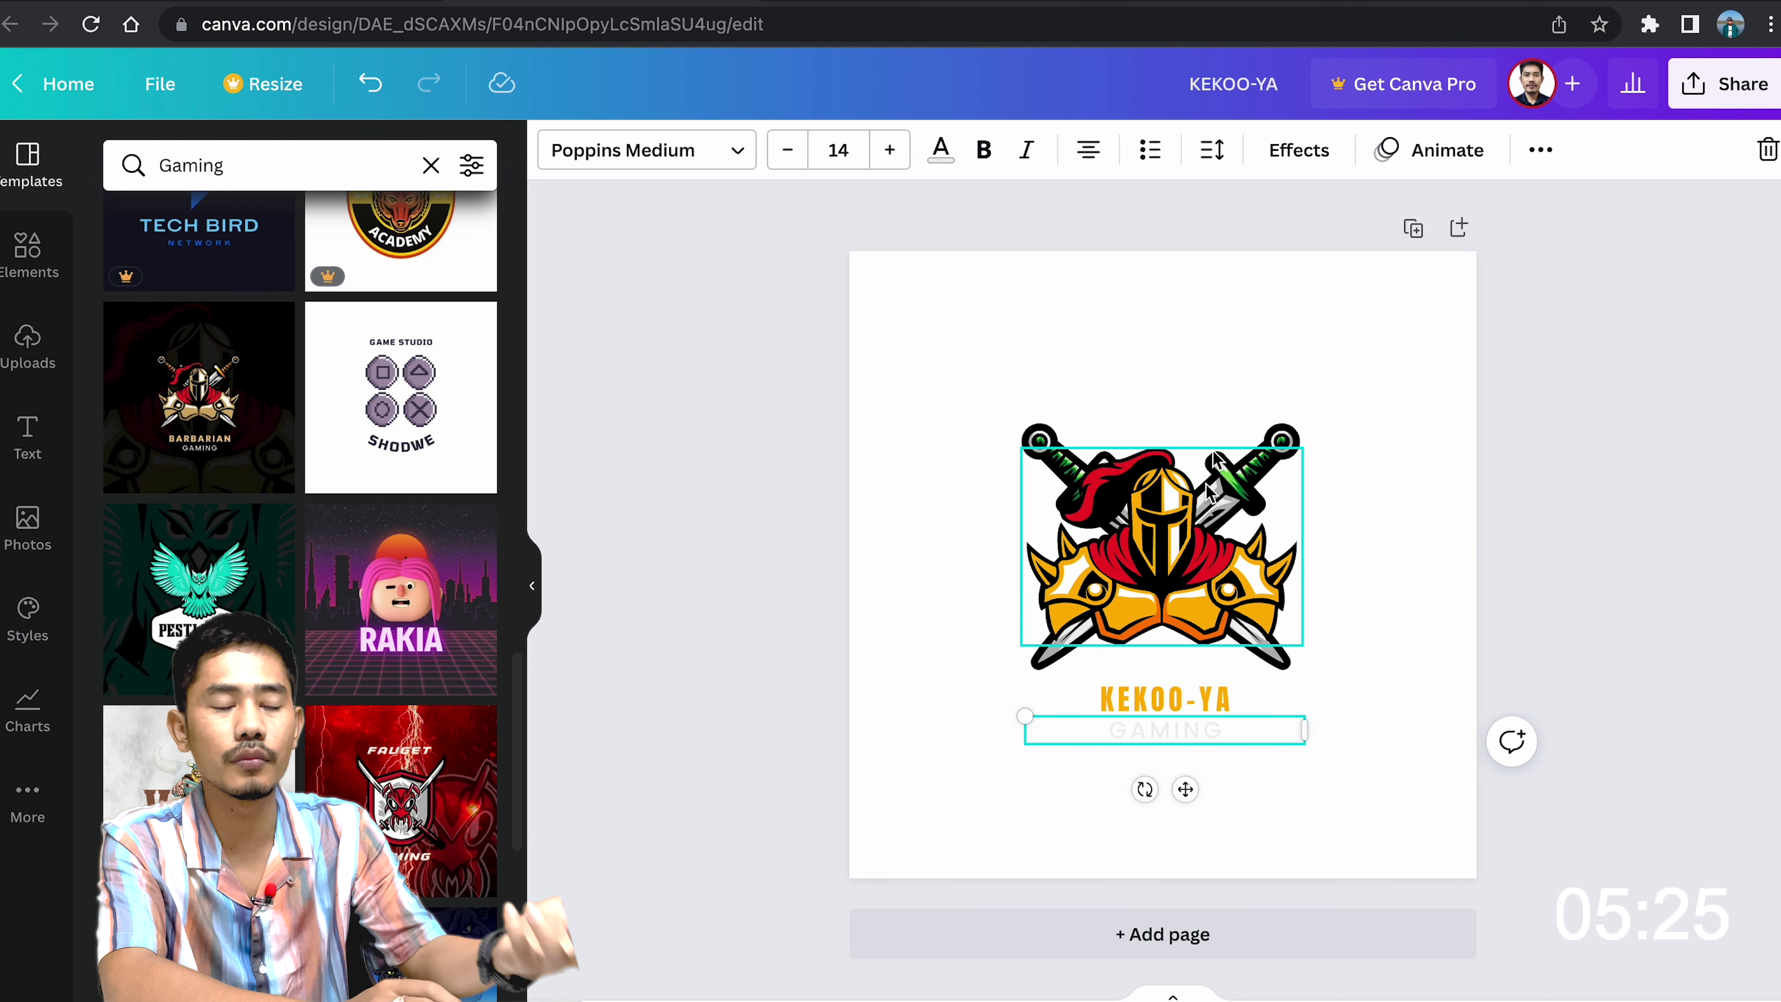
- Try red, light green and dark green as the logo's background, and set it to dark grey
left_click(1040, 374)
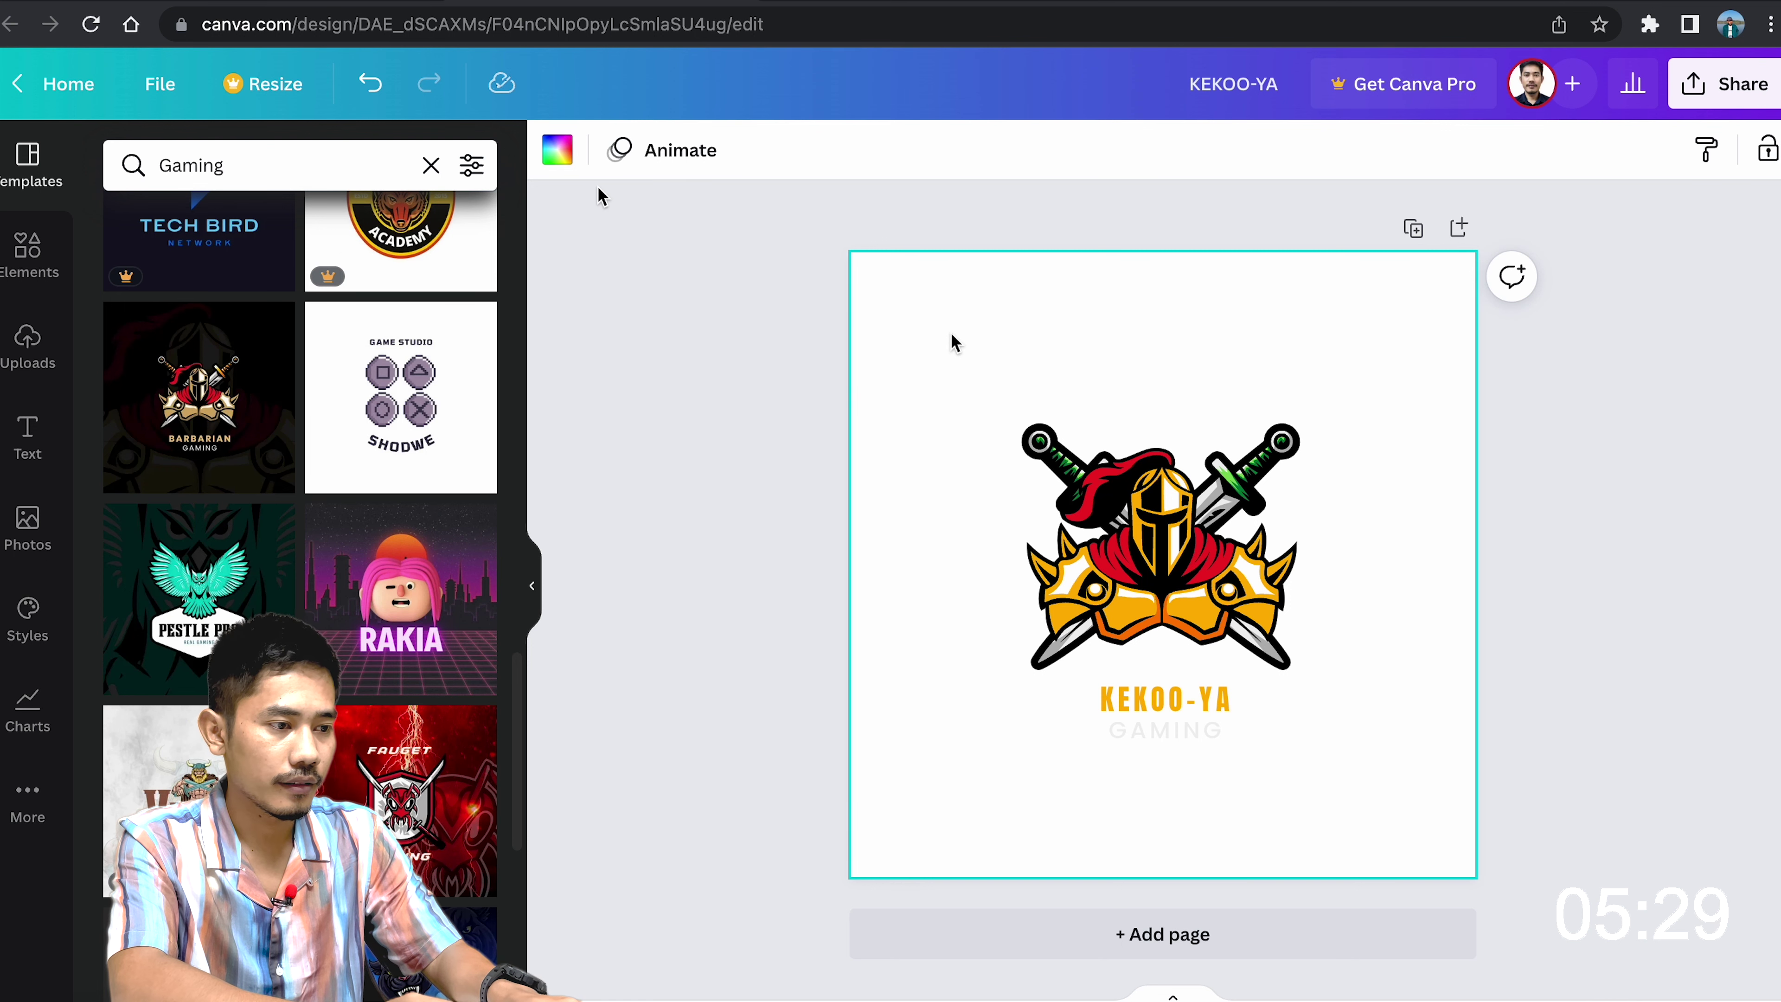
left_click(558, 150)
left_click(468, 303)
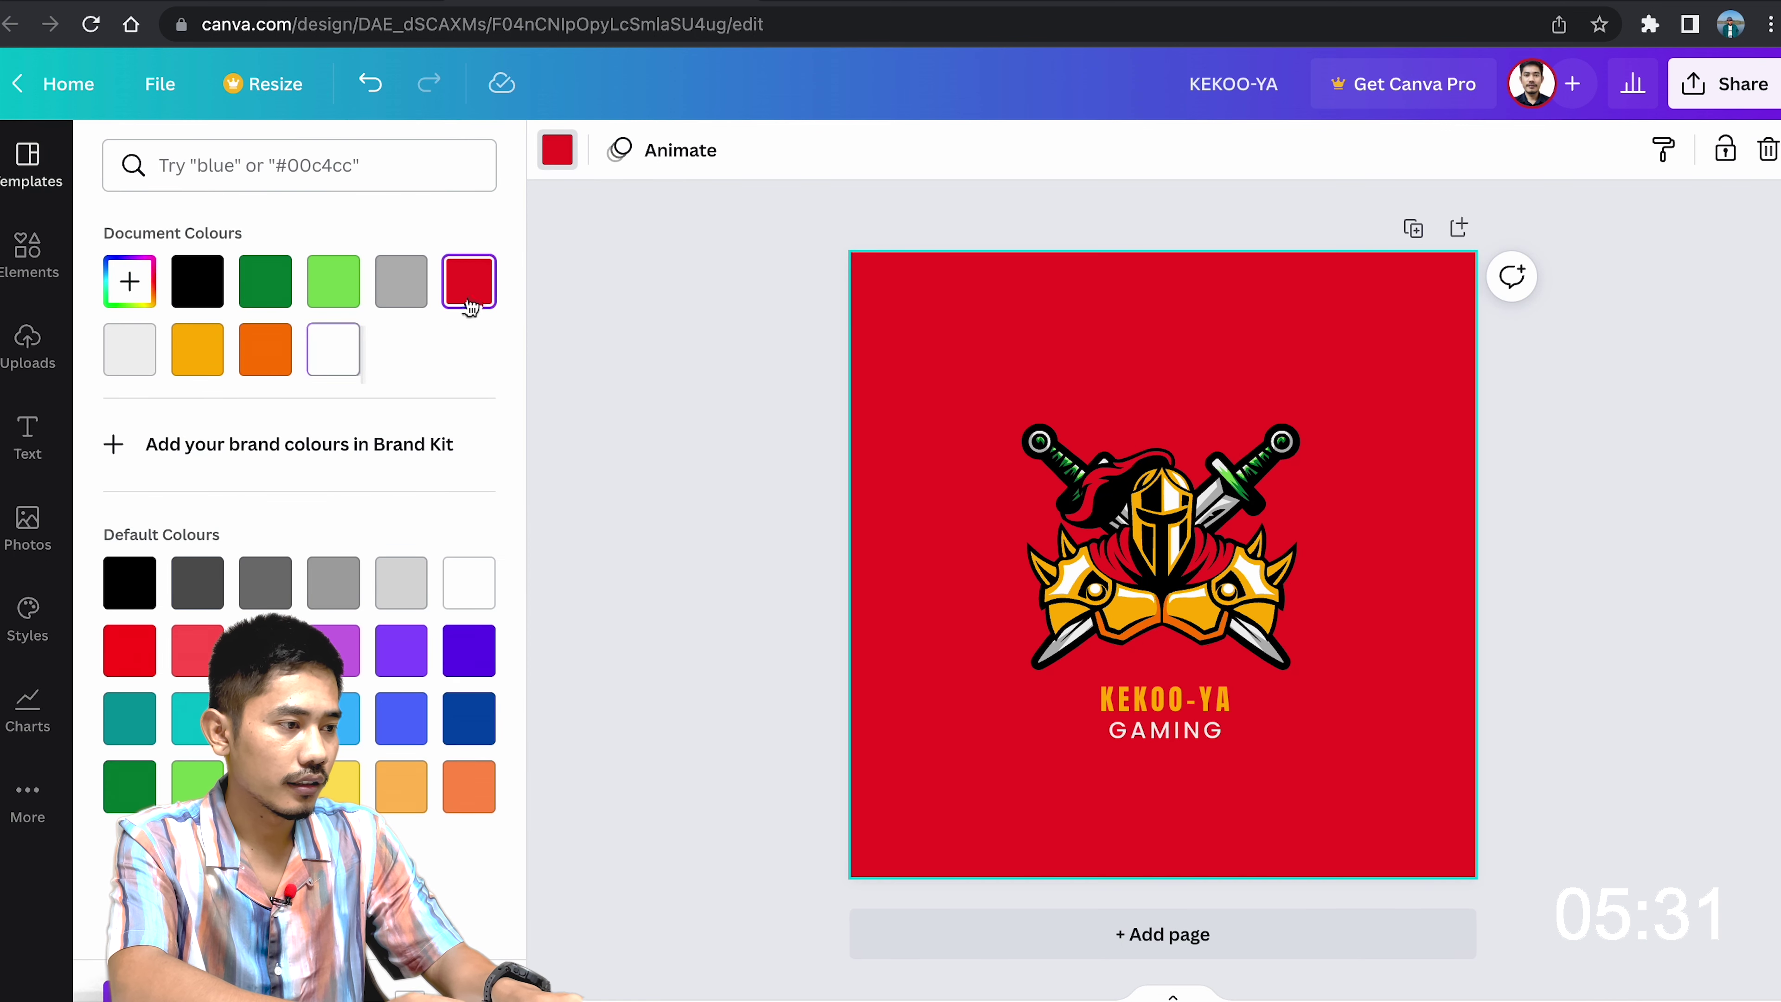
left_click(350, 297)
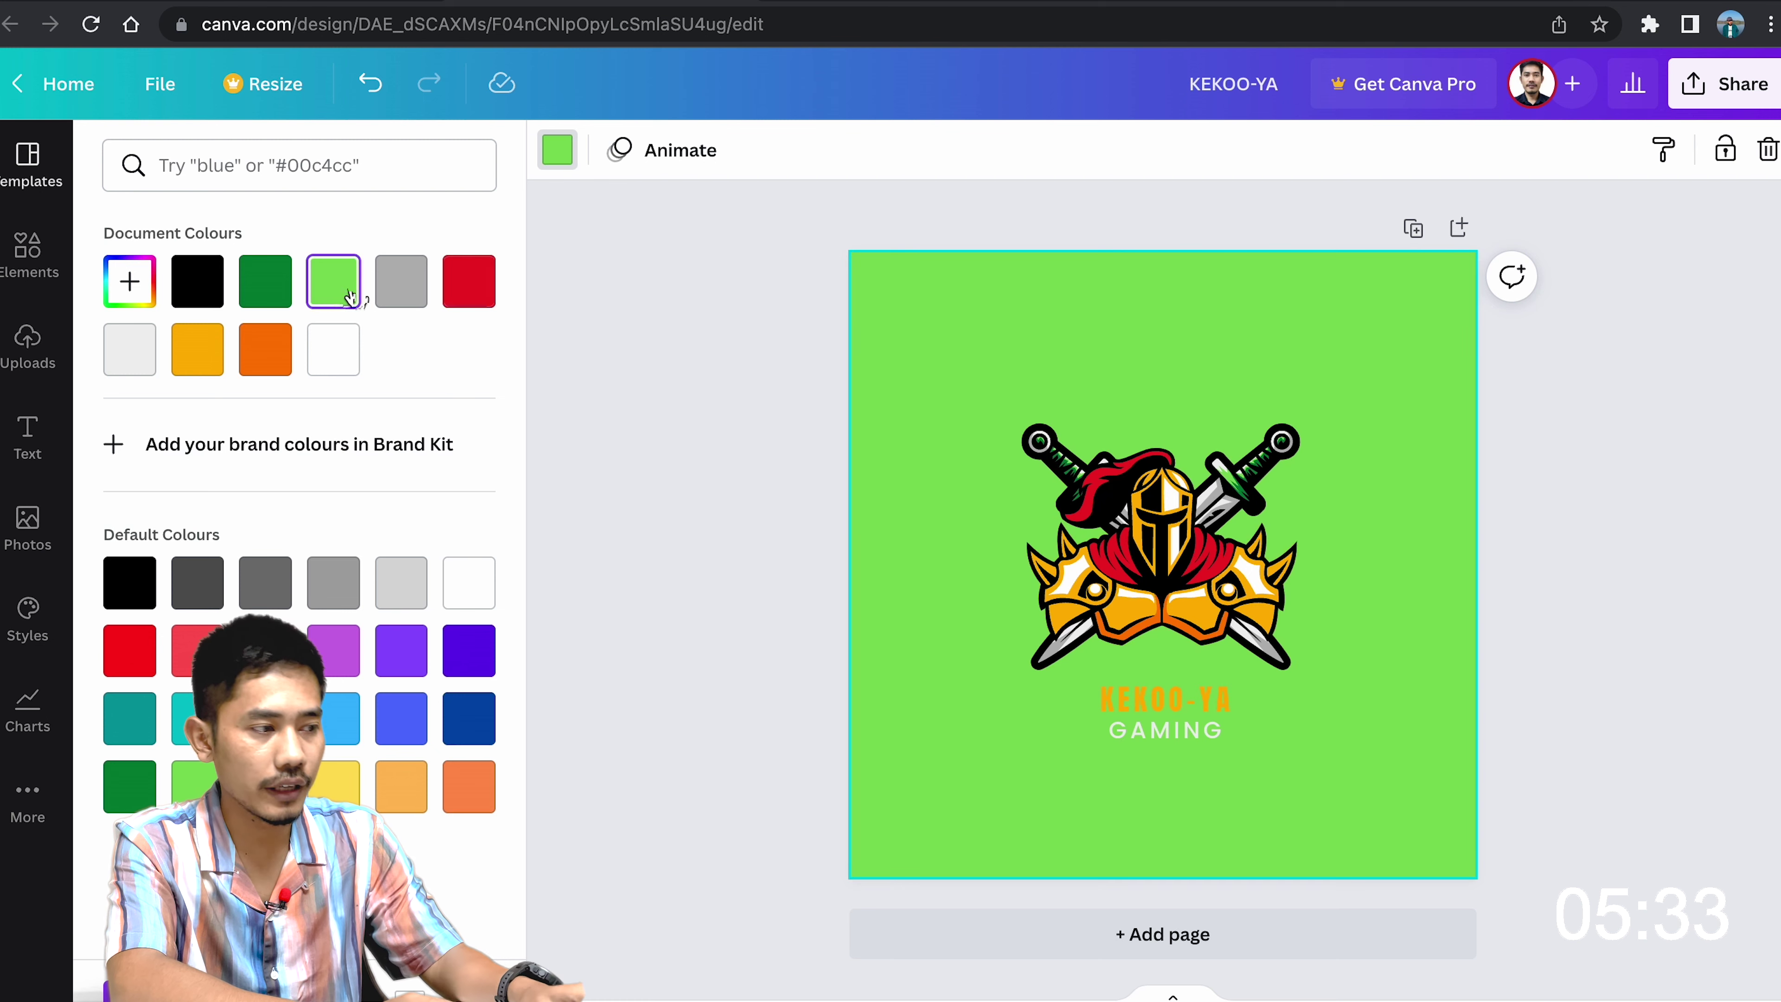
left_click(270, 293)
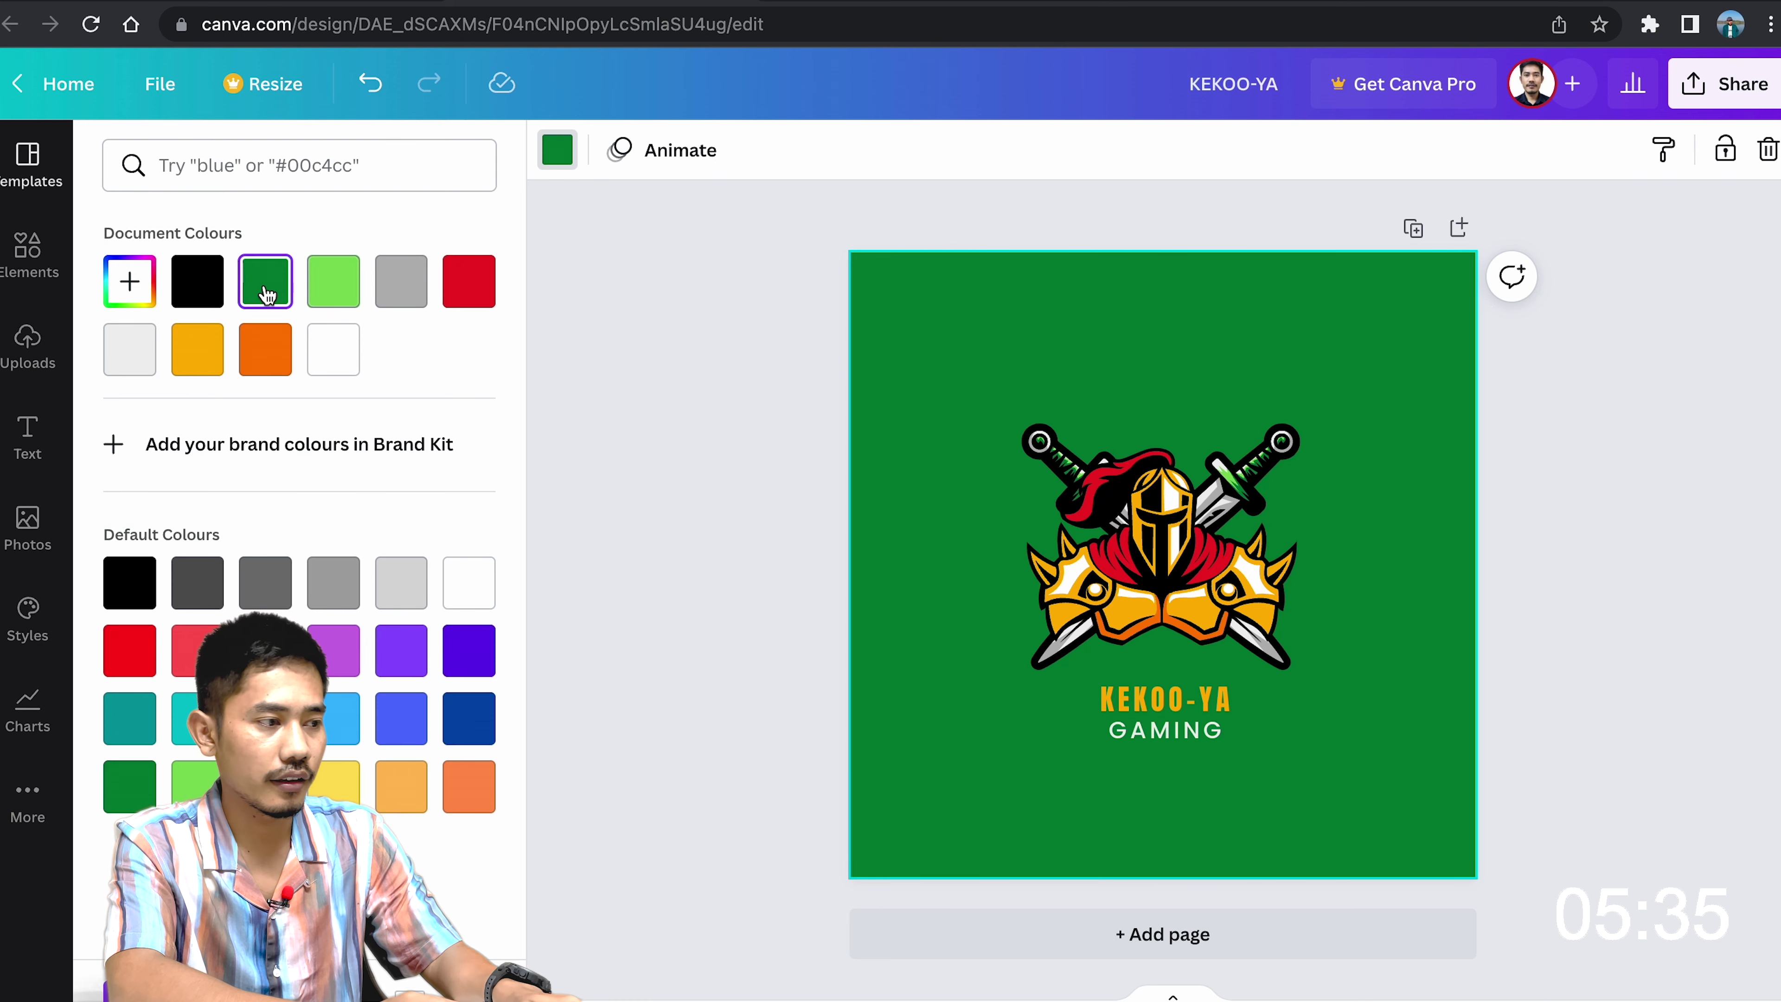
left_click(197, 586)
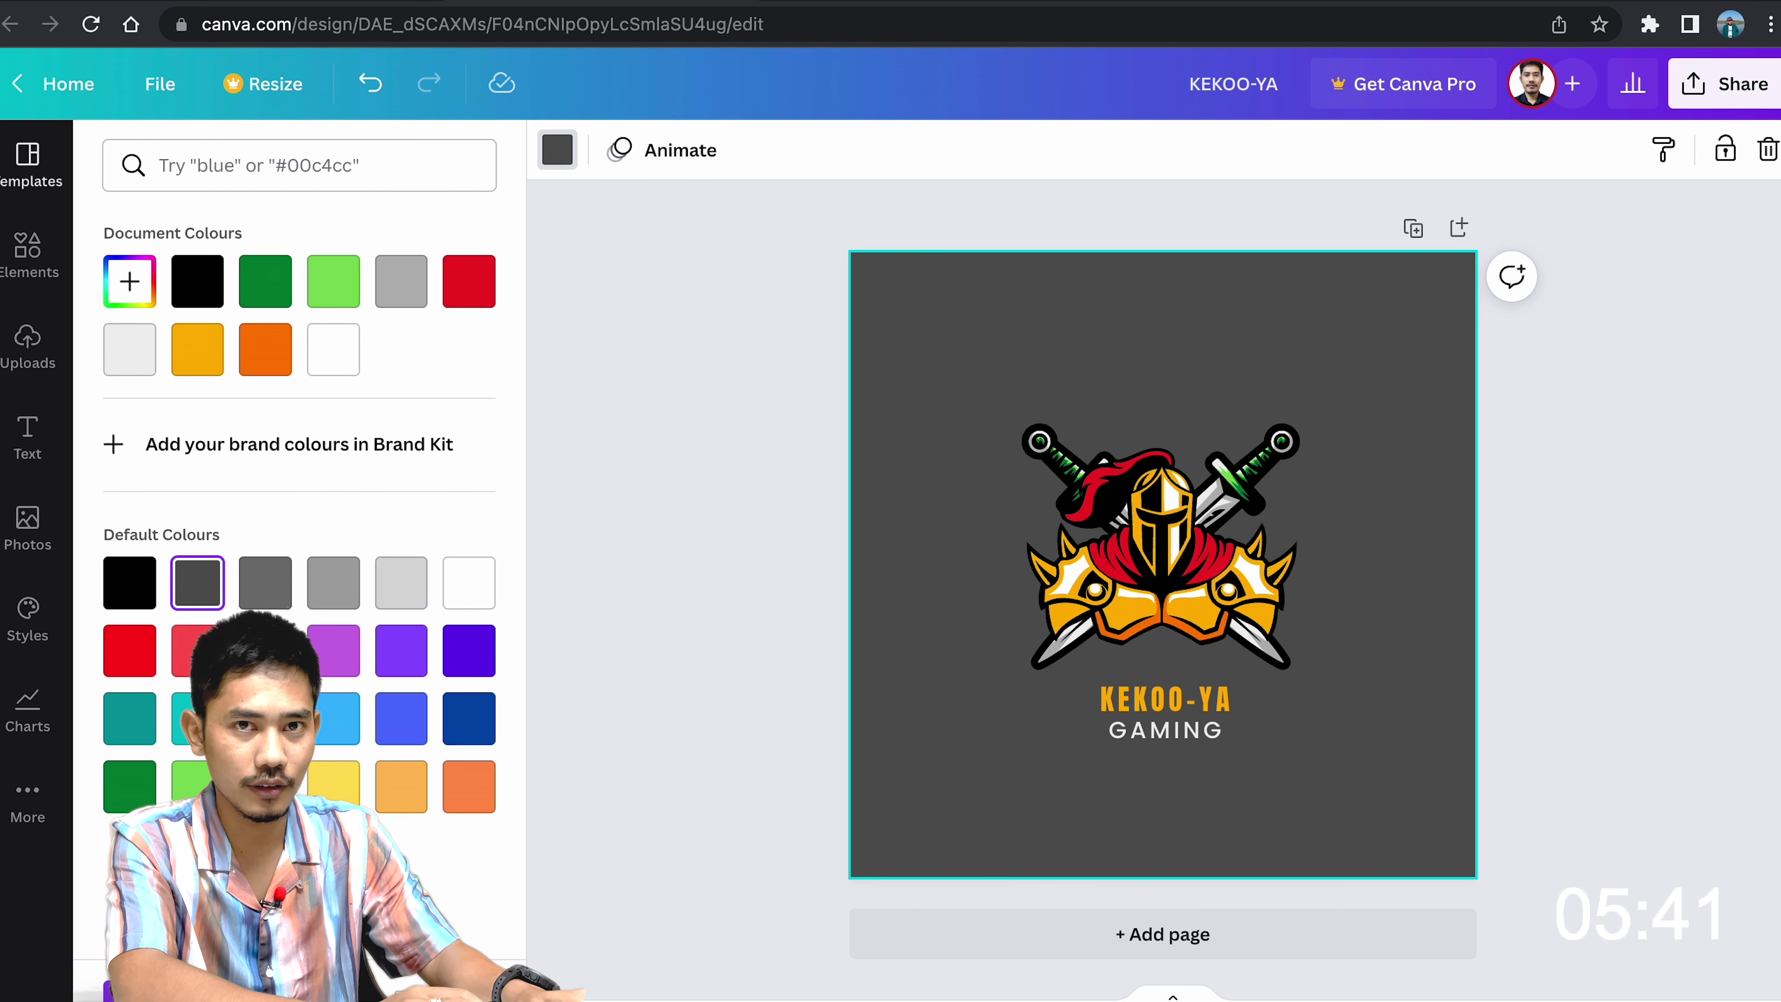
- Try teal and turquoise as the logo's background, and settle on black
left_click(131, 719)
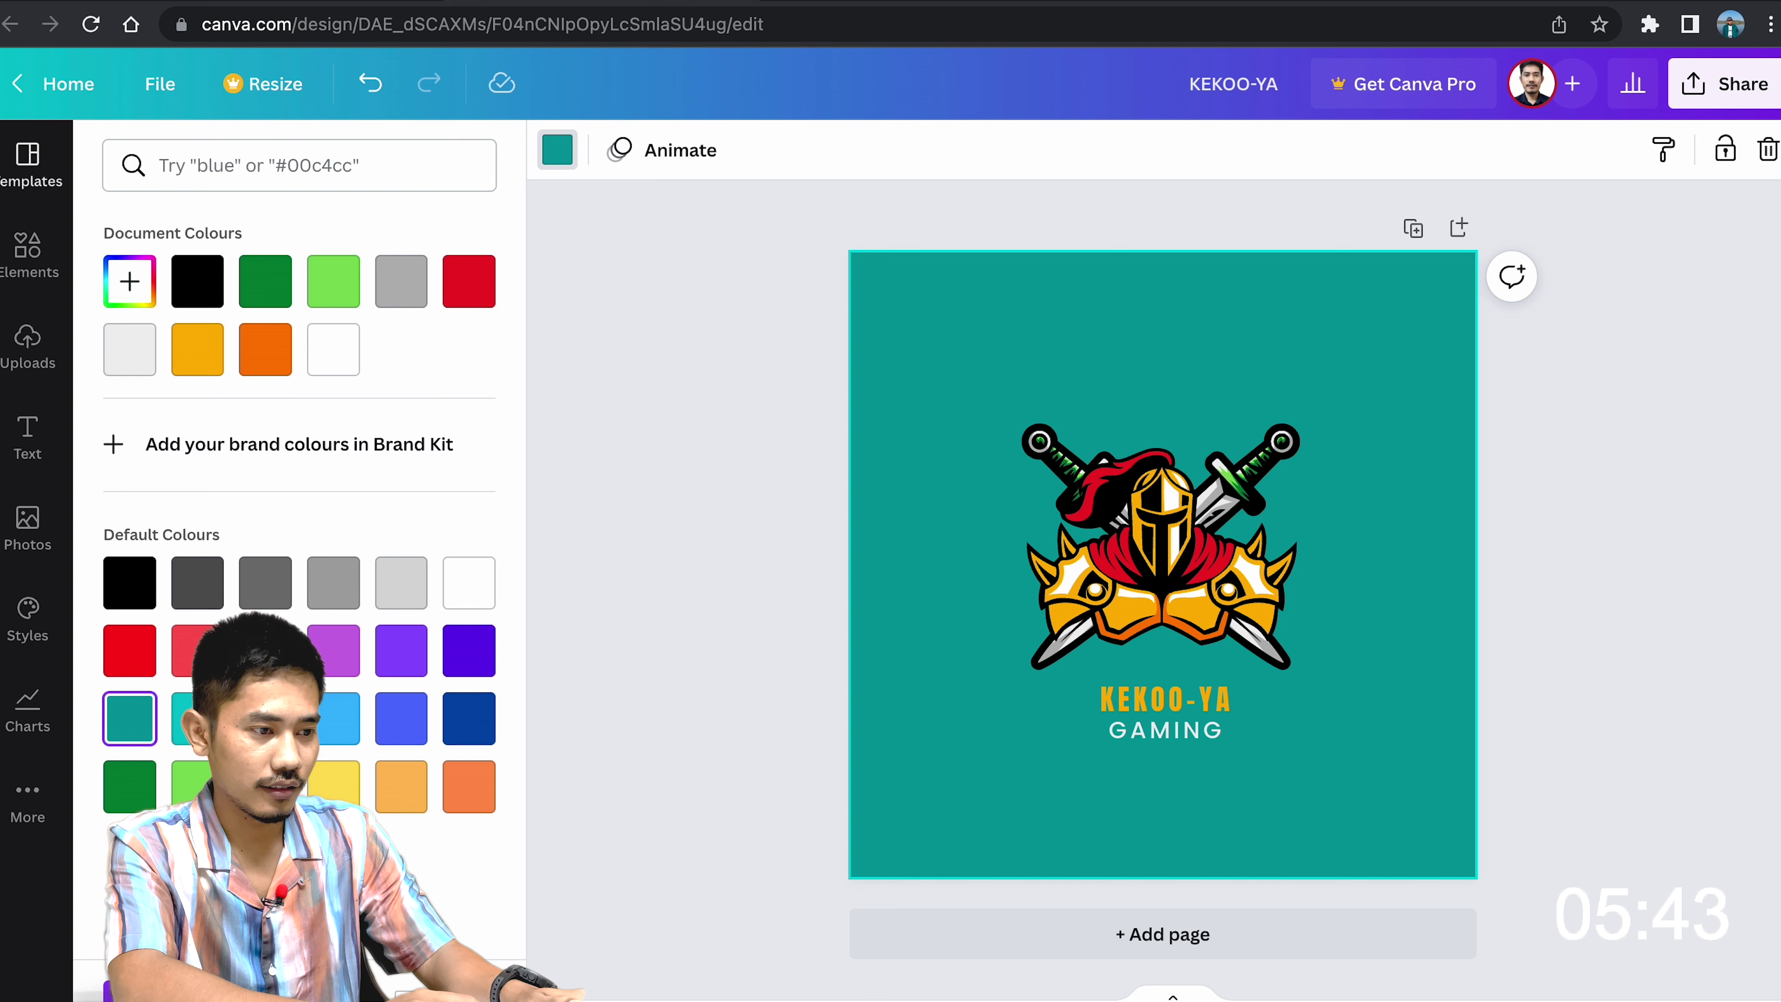
left_click(184, 719)
left_click(184, 719)
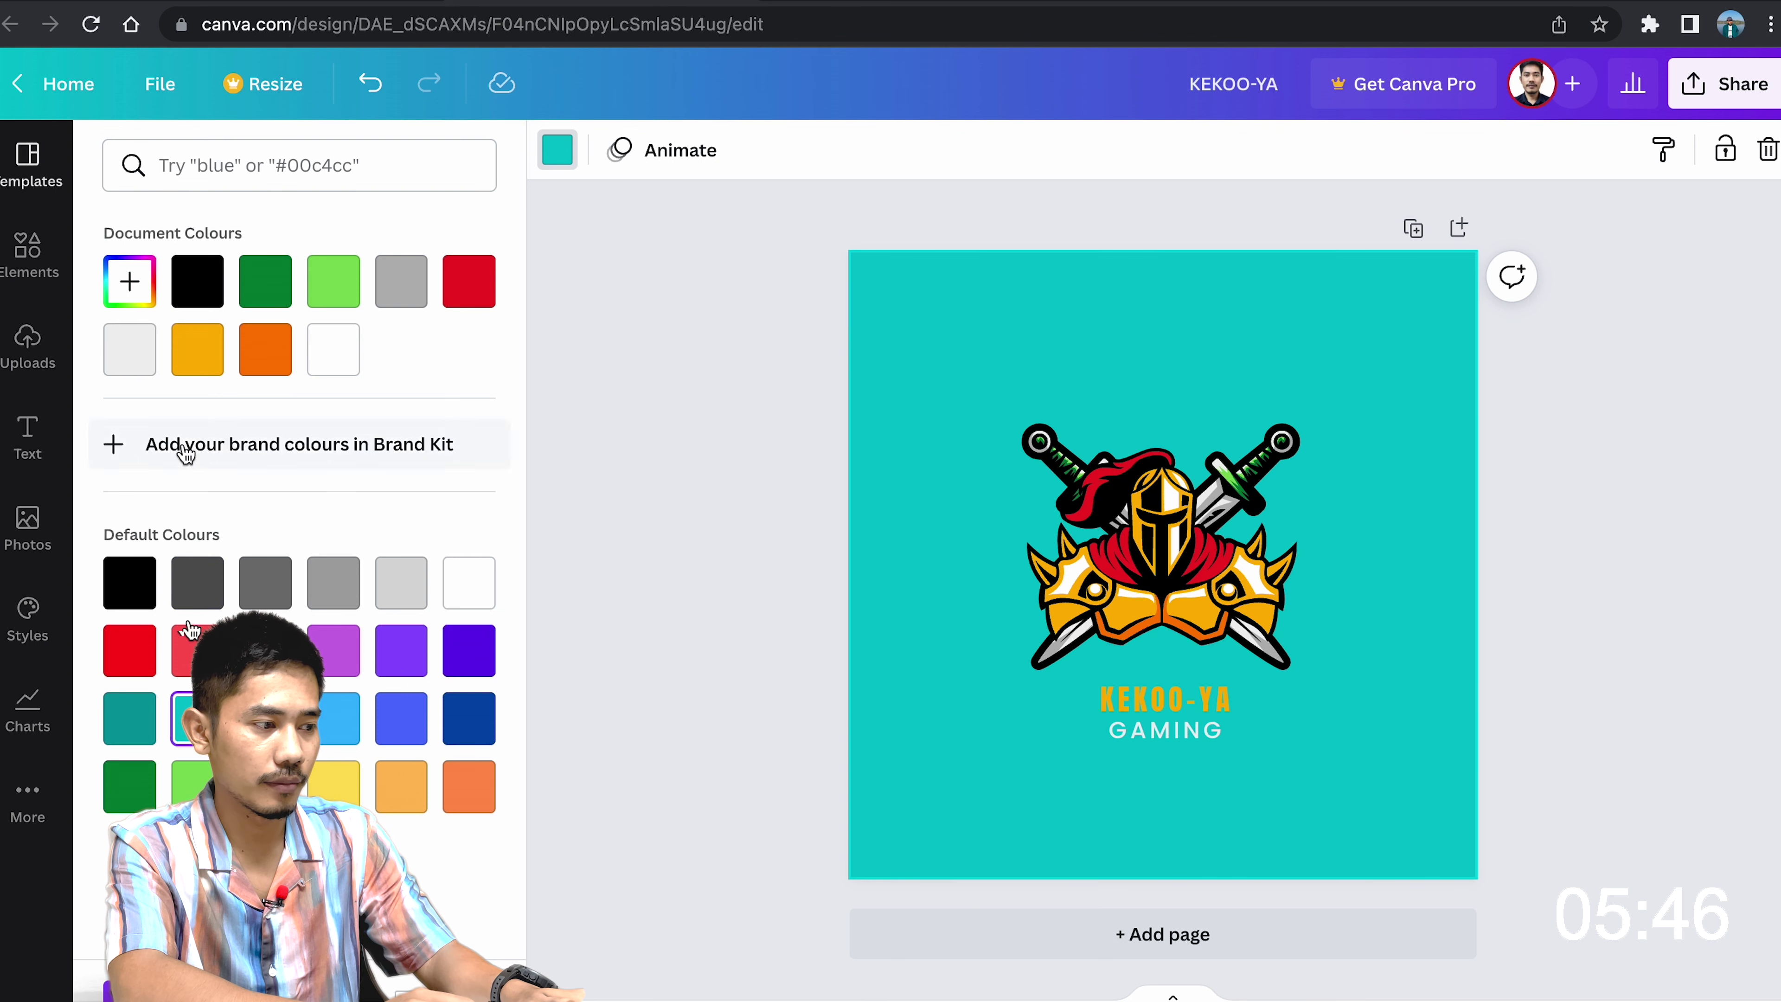
left_click(207, 303)
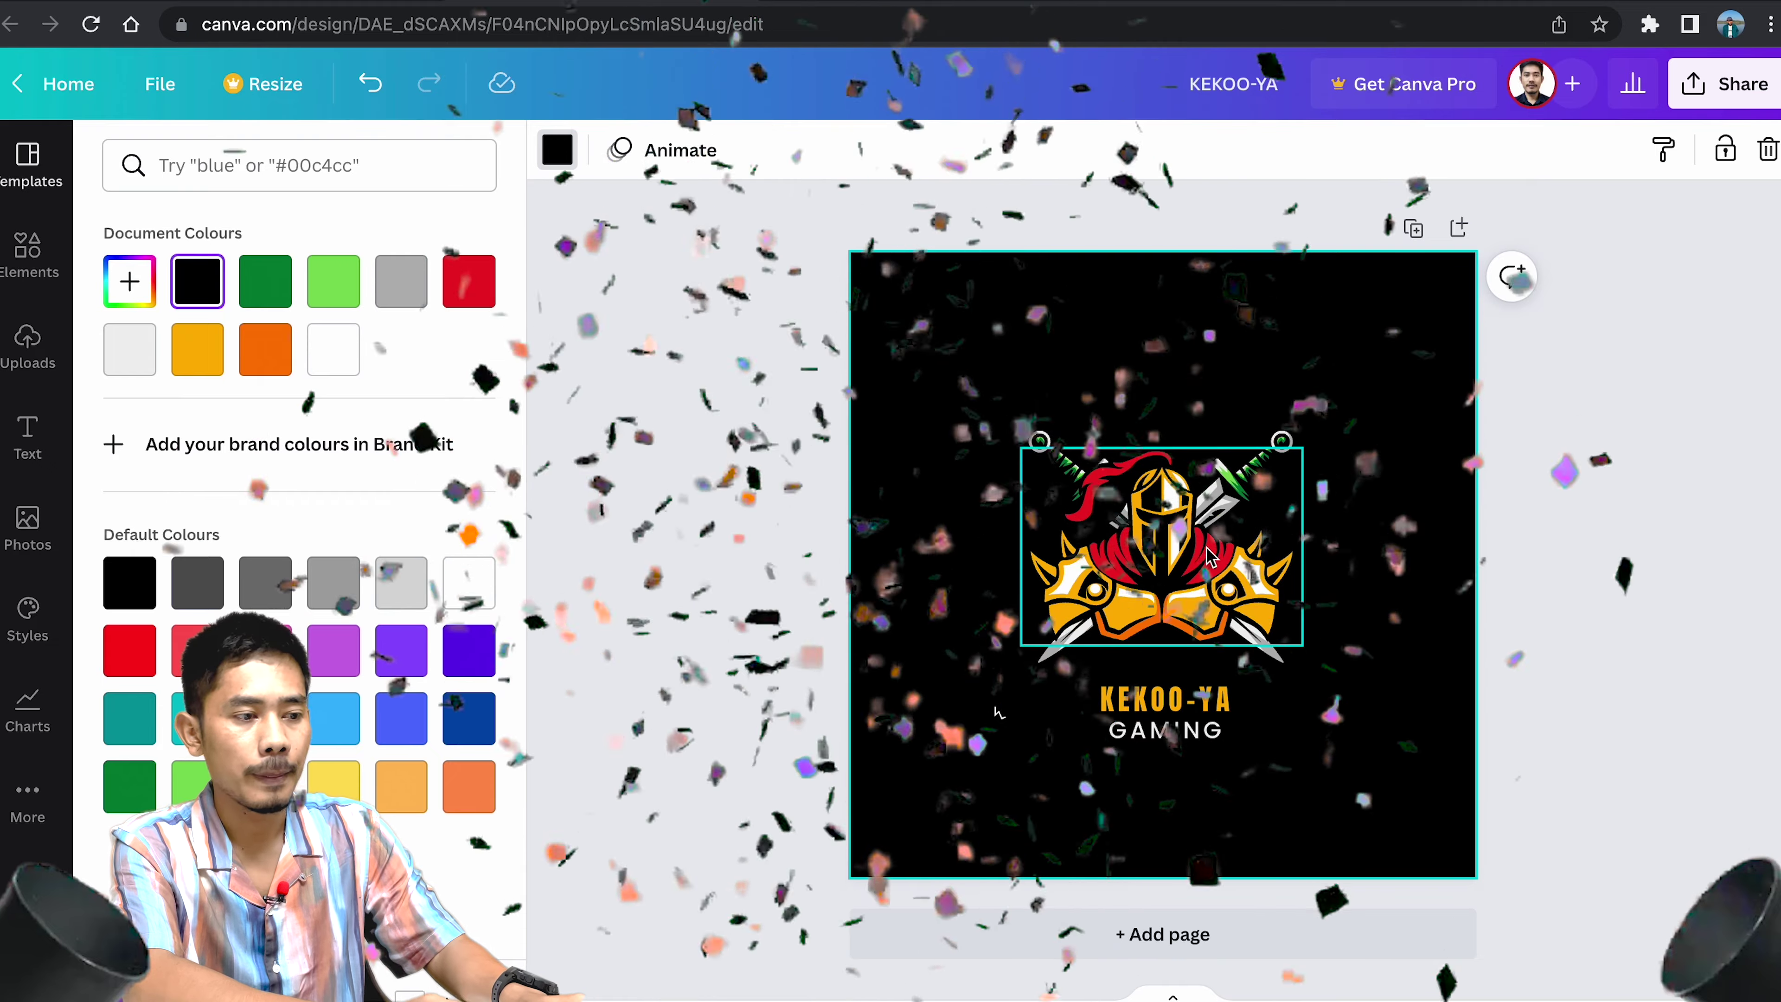
- Download the logo as a 500 × 500 px PNG and save it to the Desktop as KEKOO-YA (1)
left_click(159, 91)
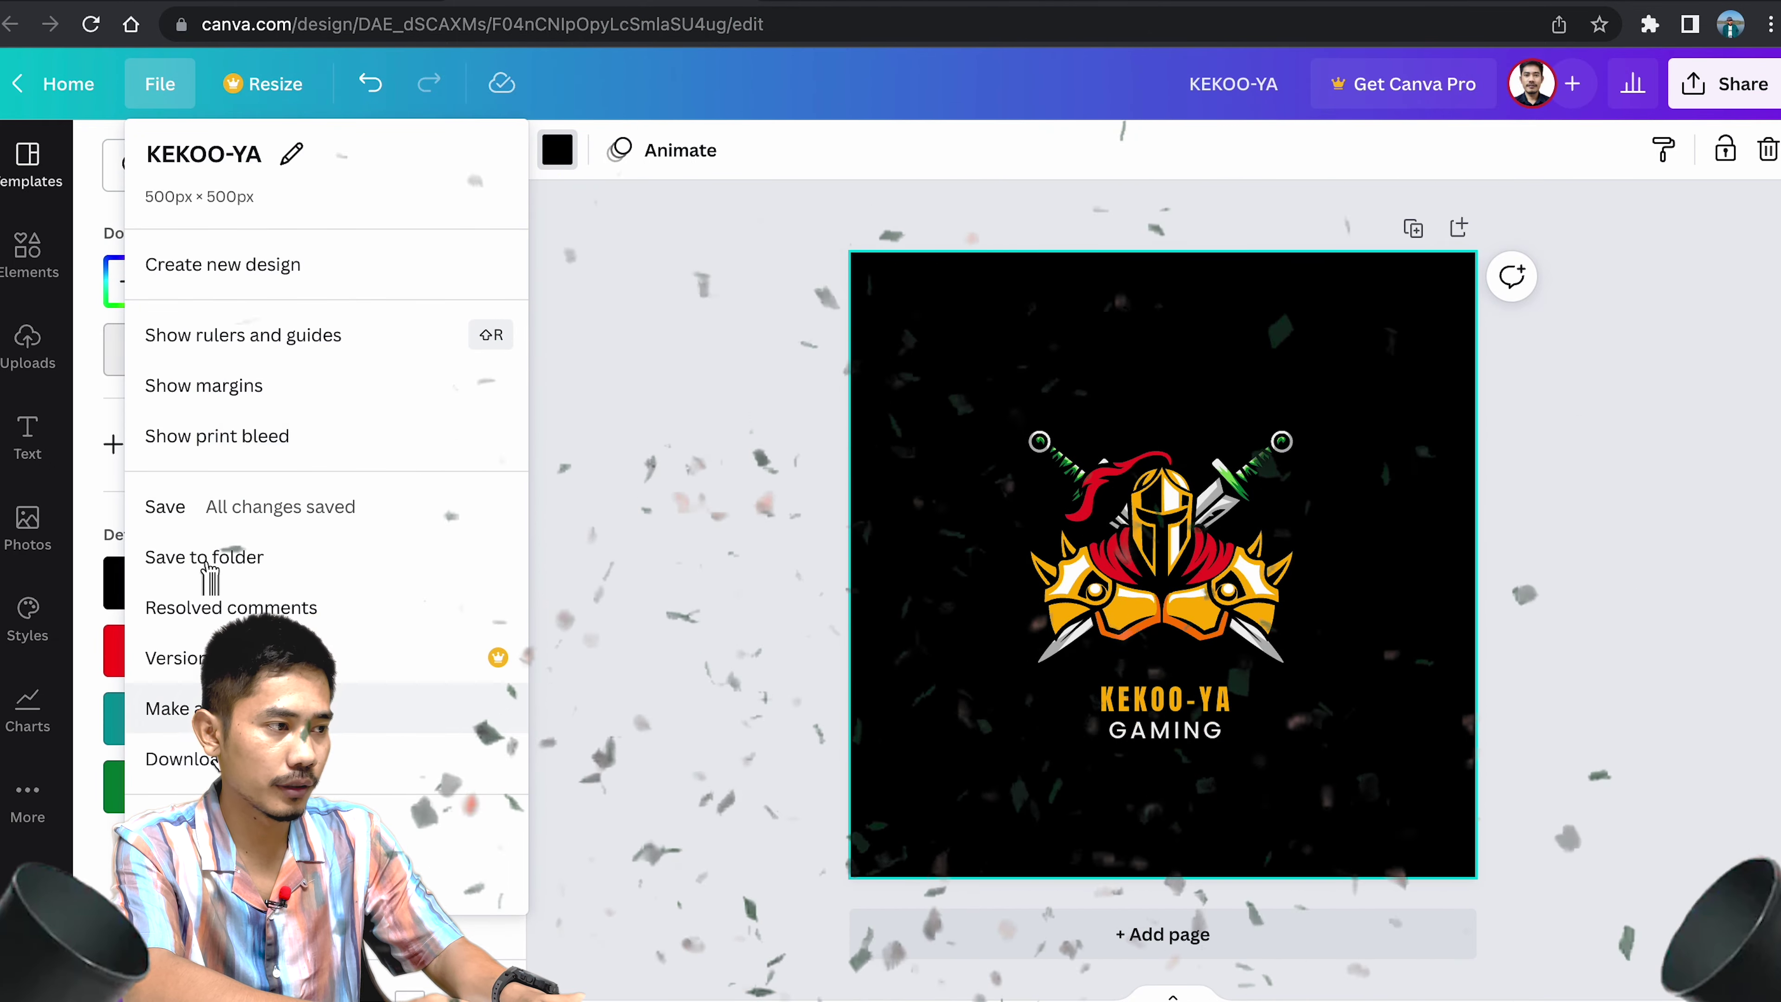
left_click(214, 759)
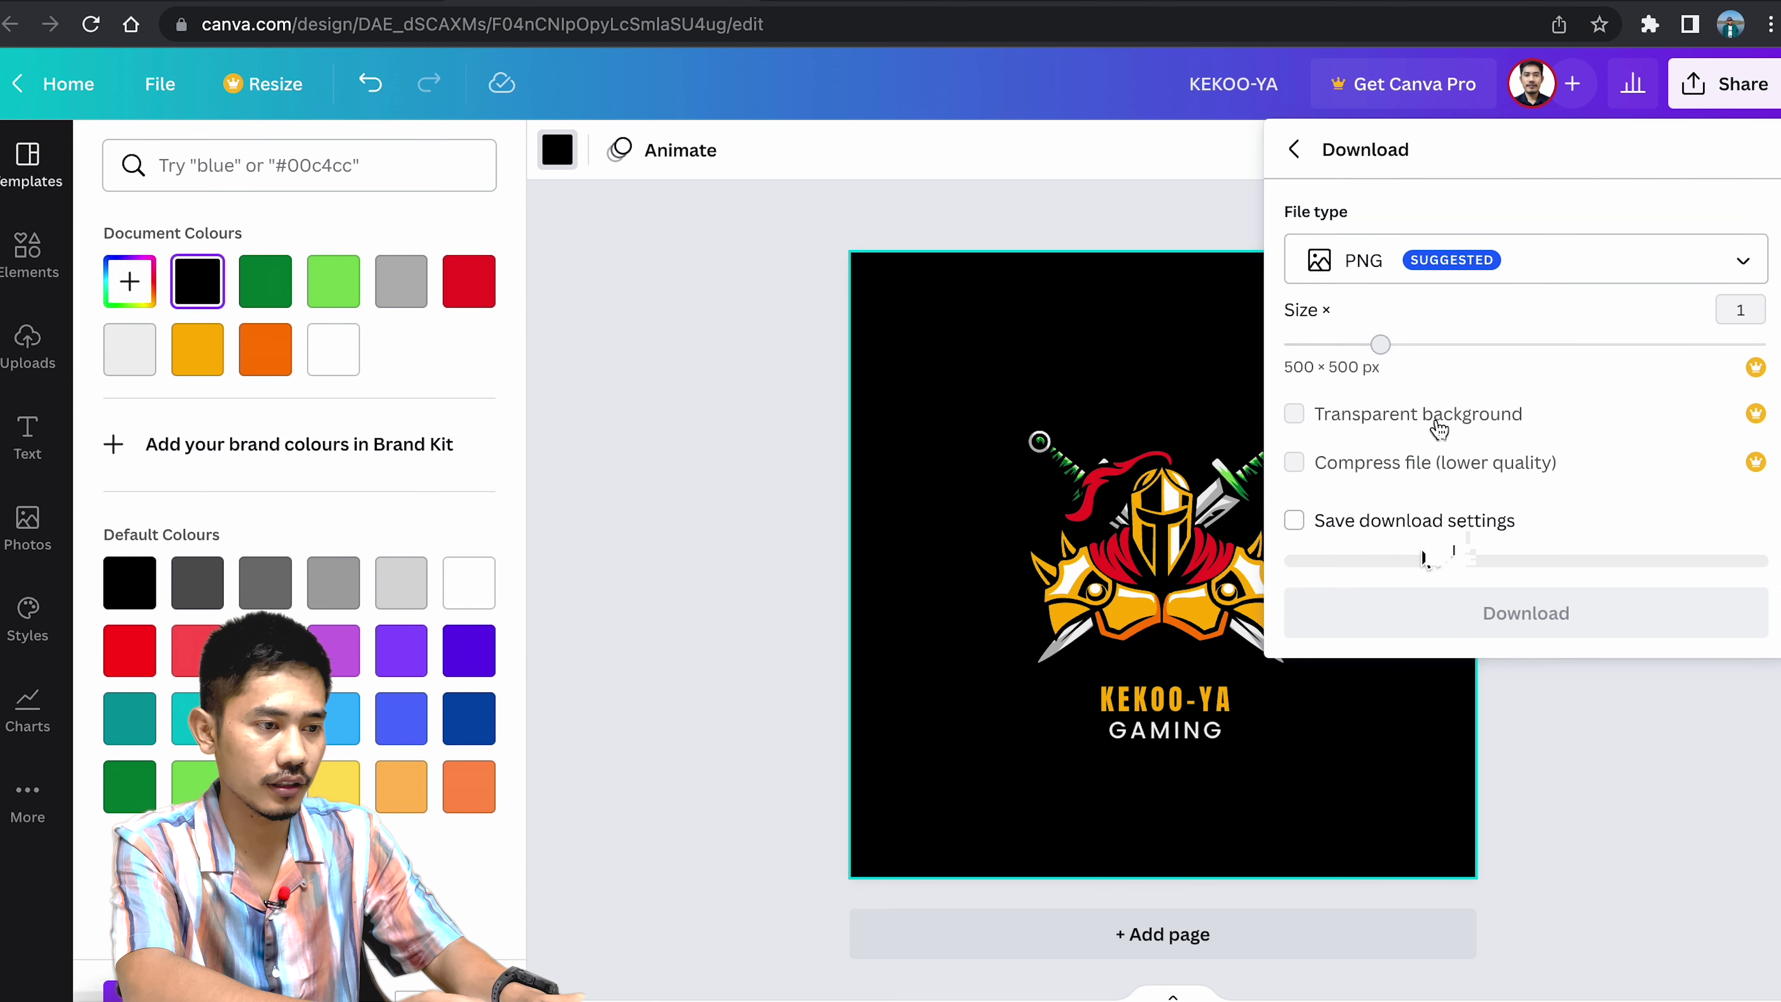
left_click(1427, 270)
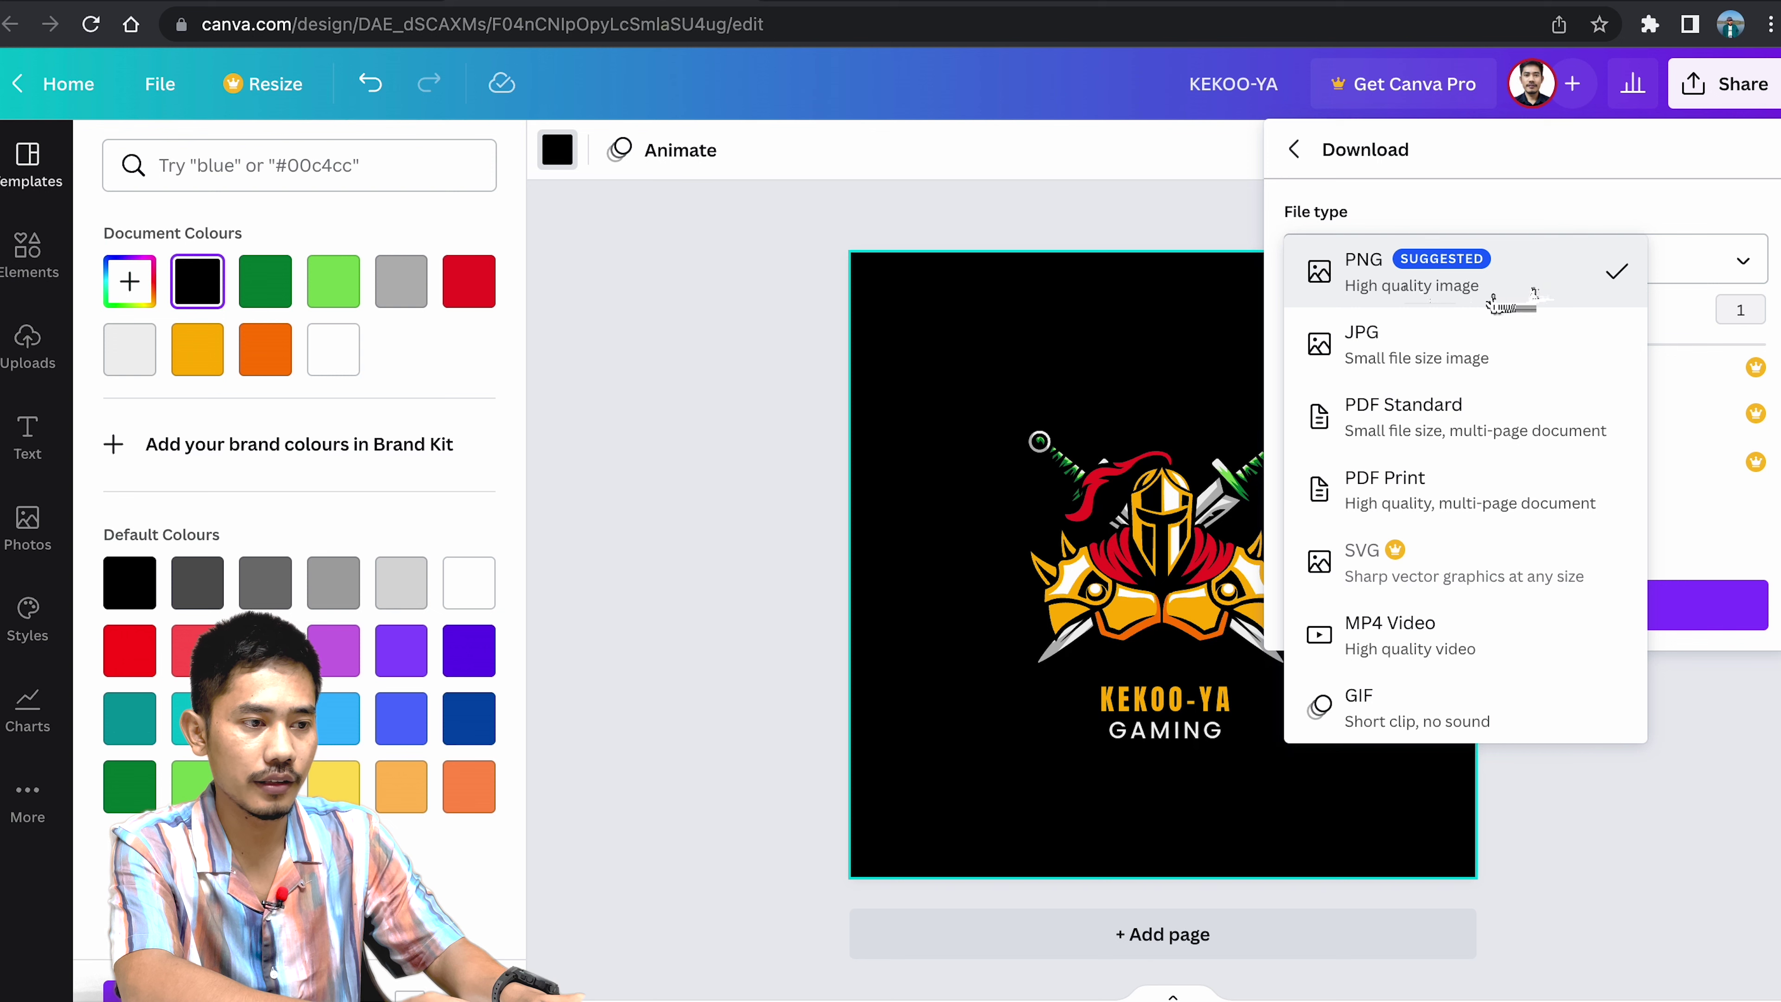
left_click(1538, 284)
left_click(1539, 279)
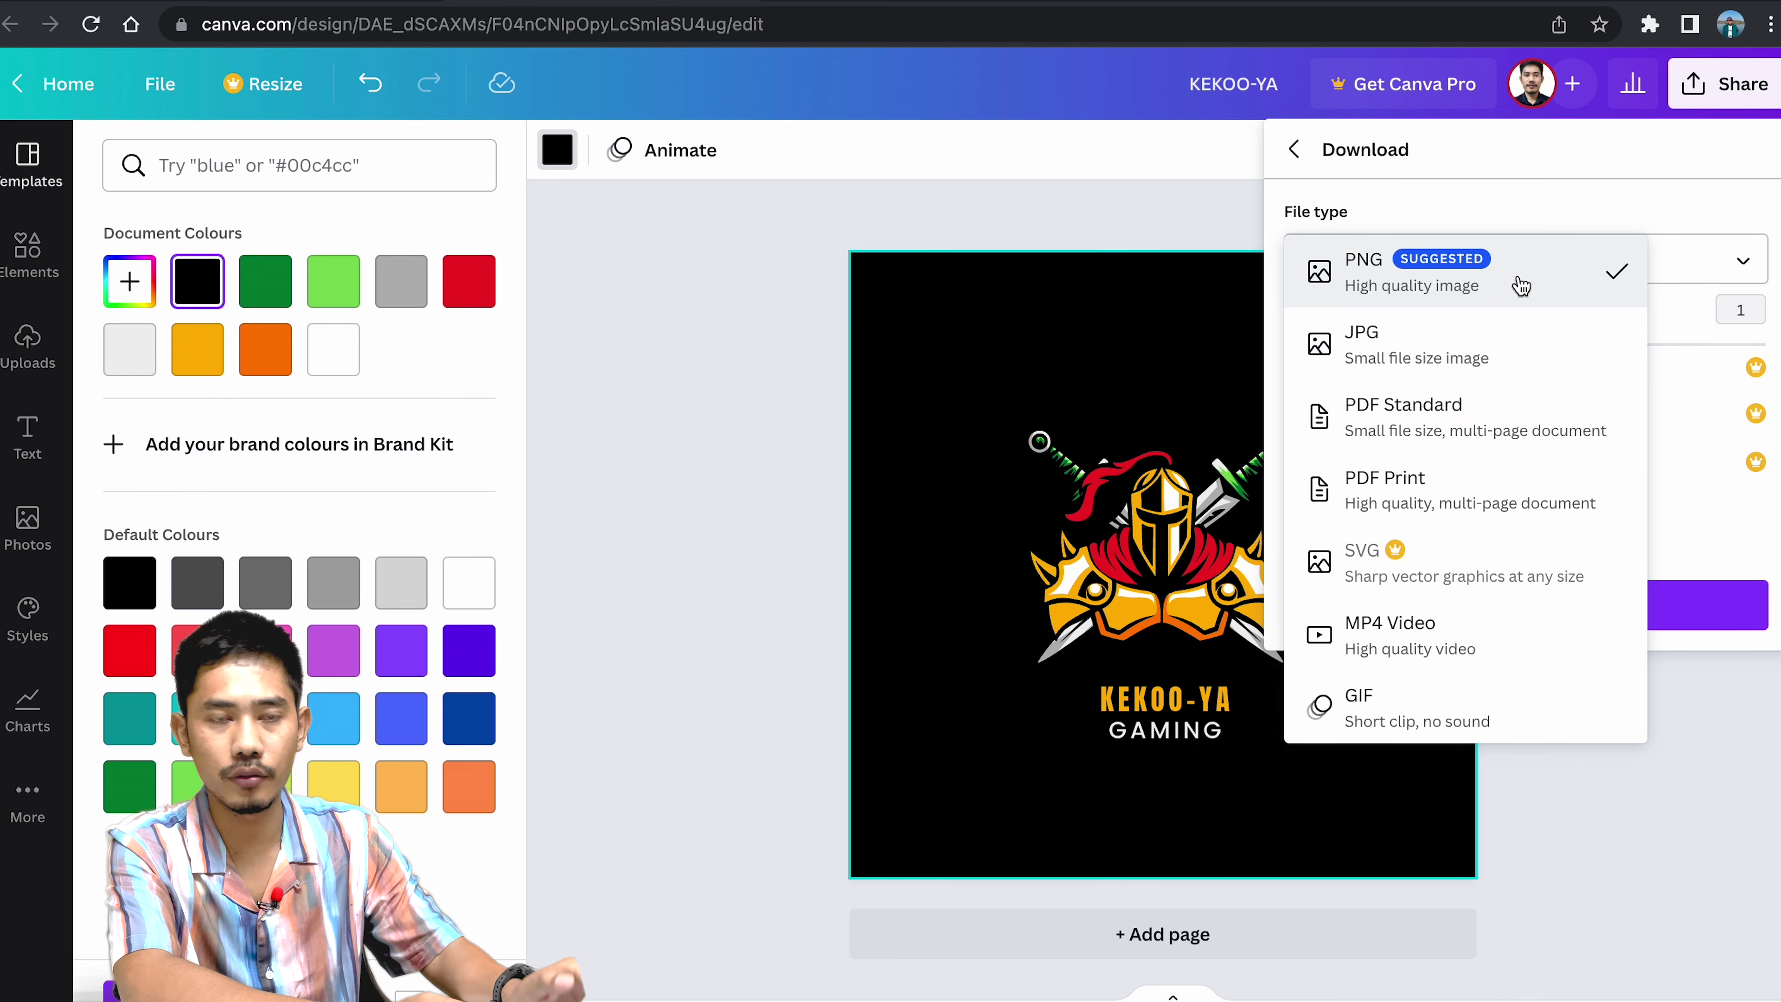
left_click(1538, 277)
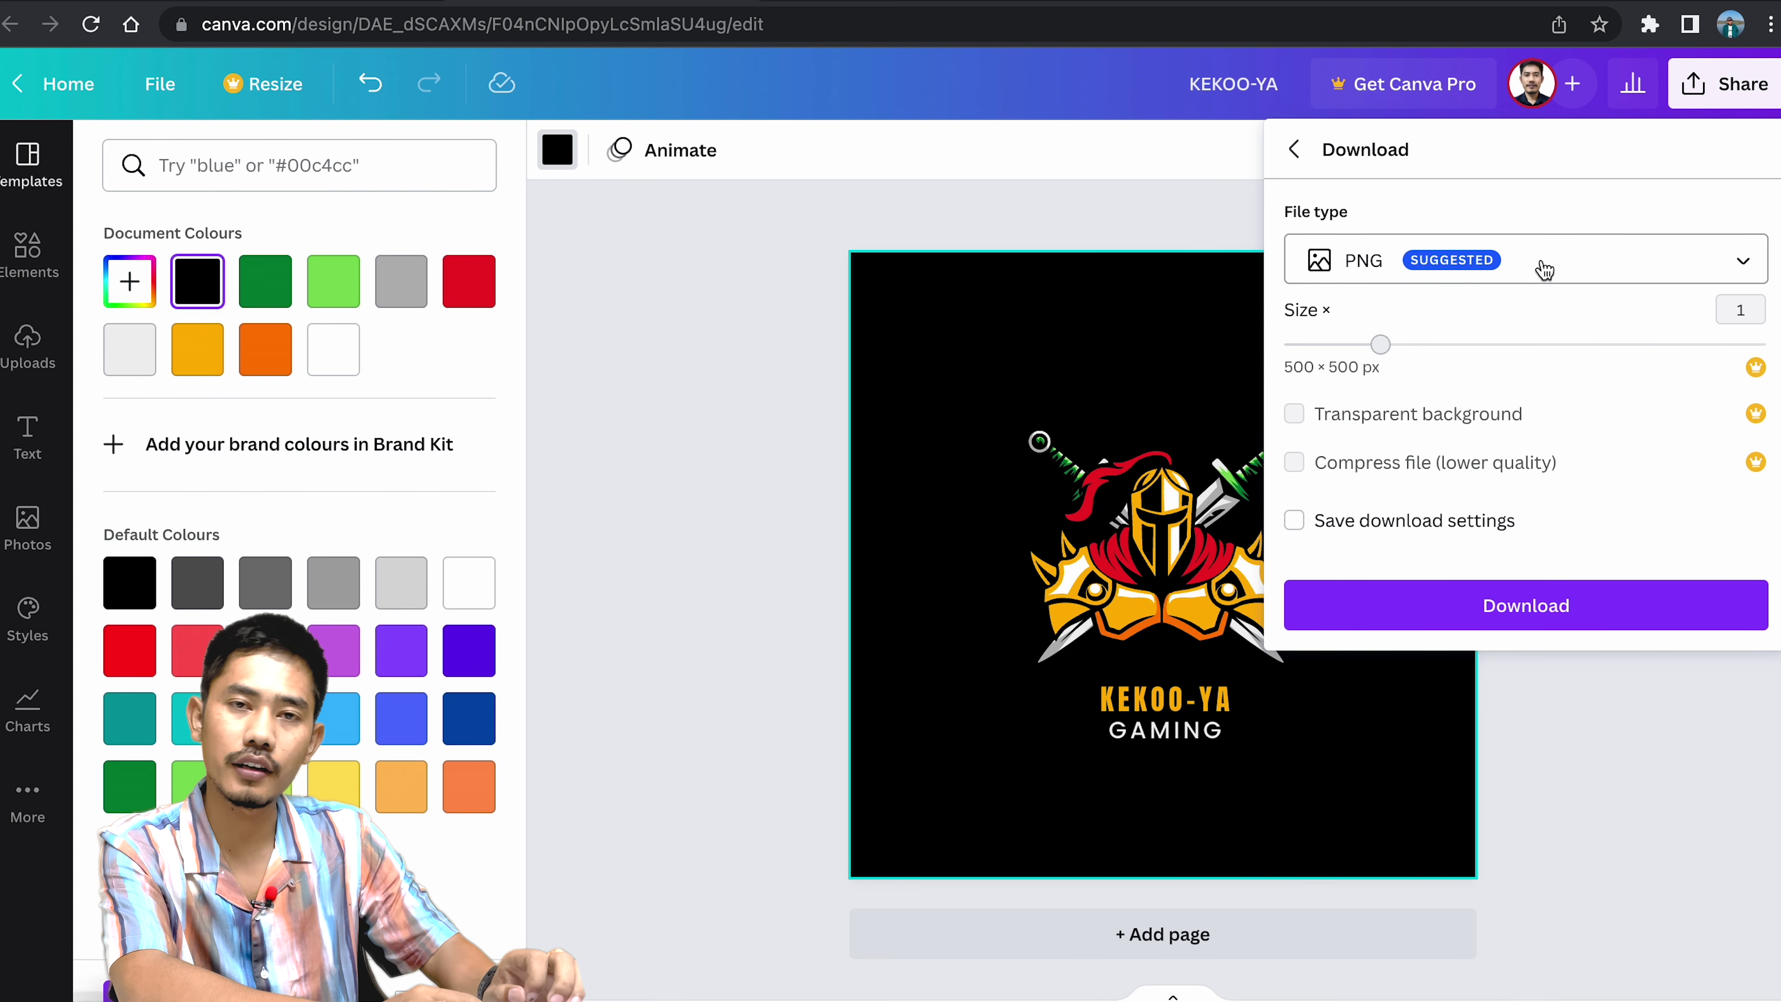
left_click(1526, 608)
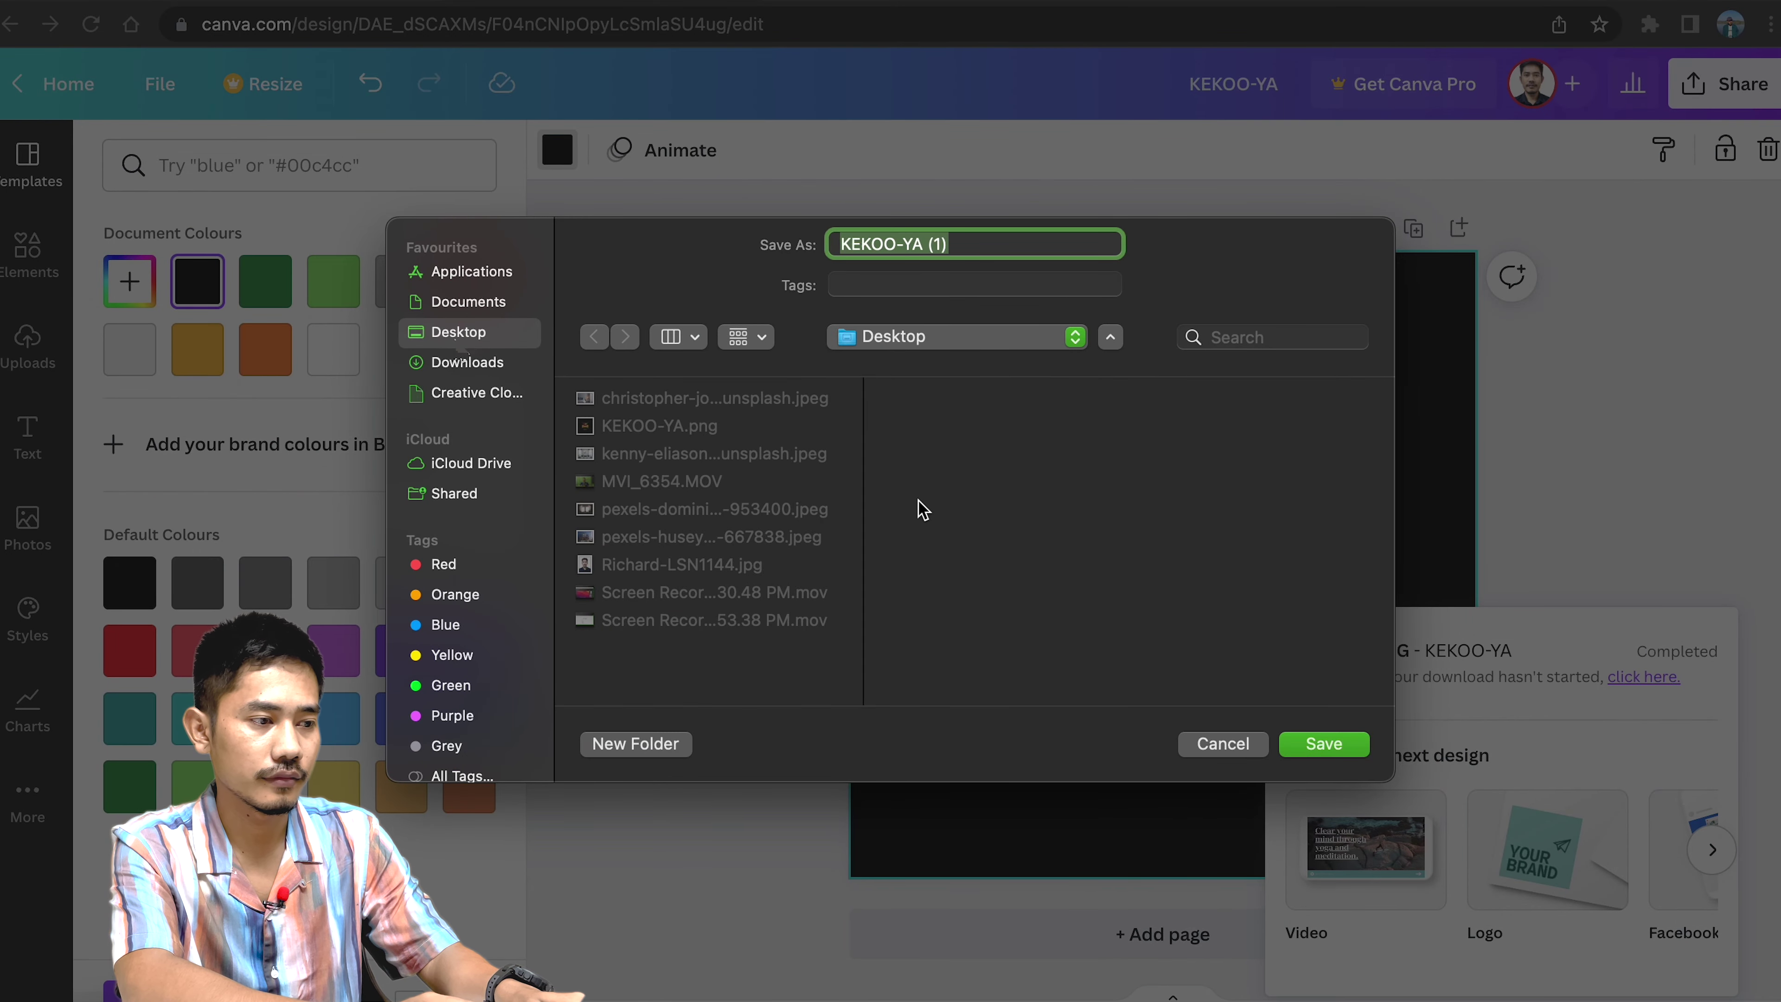
left_click(1351, 743)
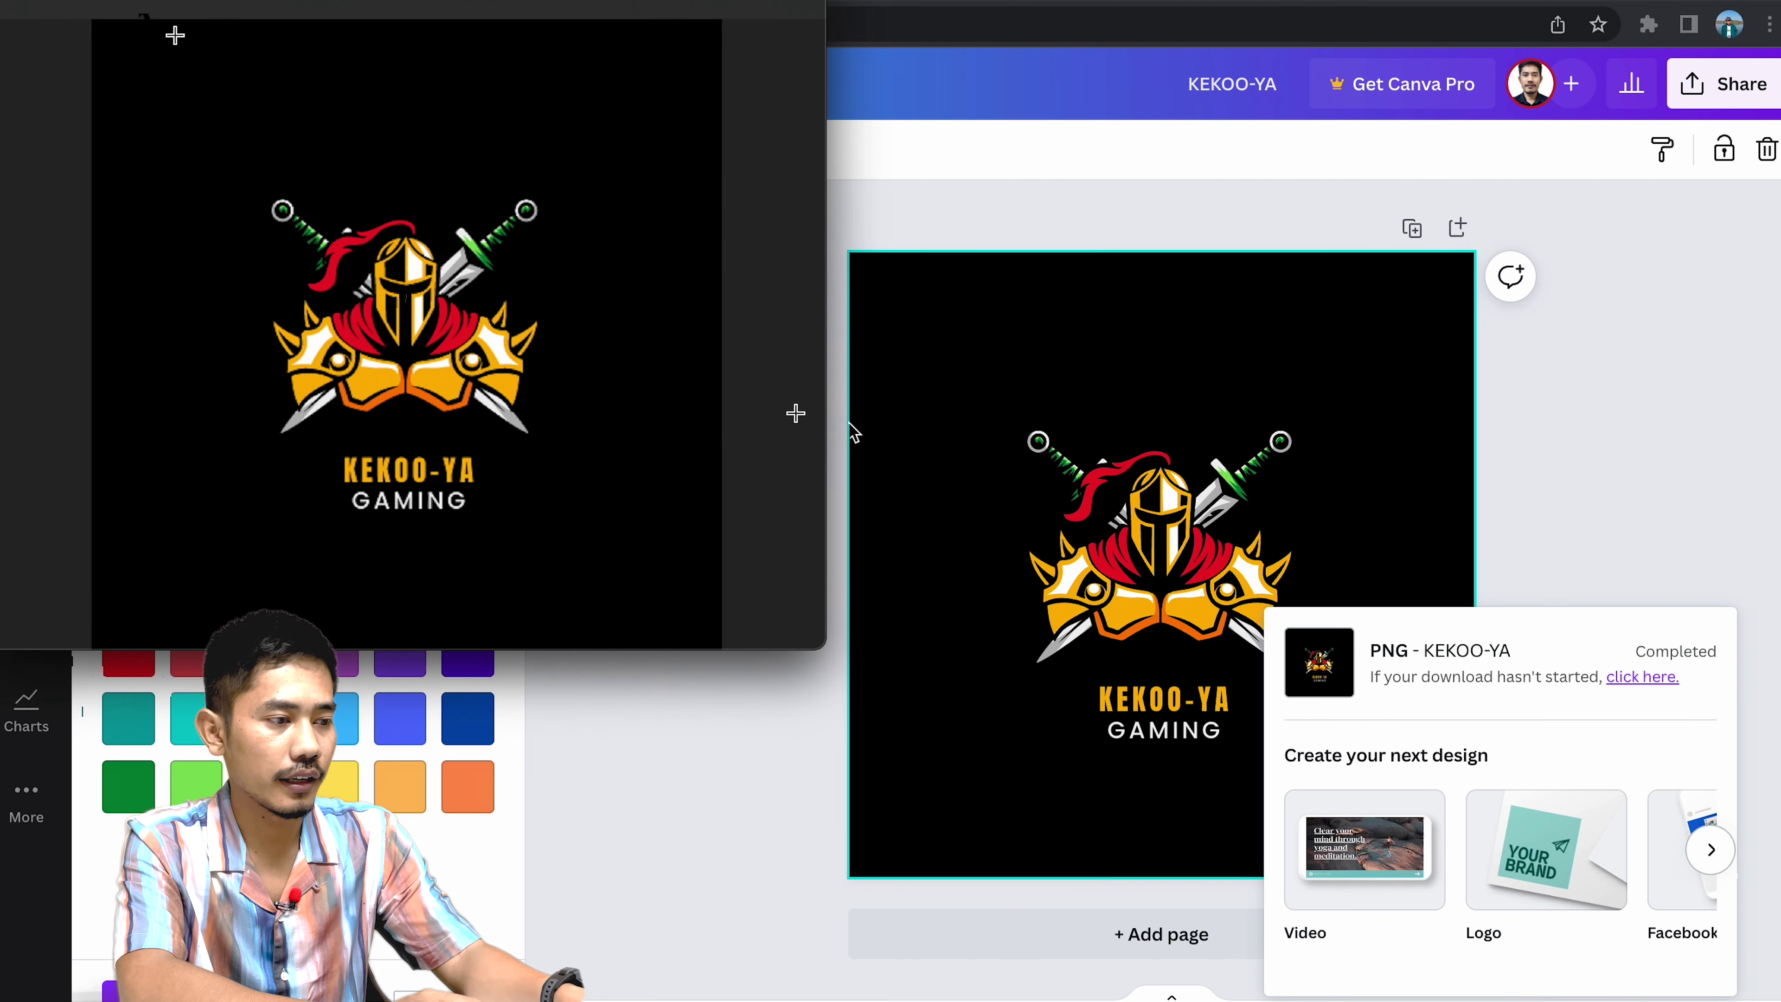
left_click(854, 432)
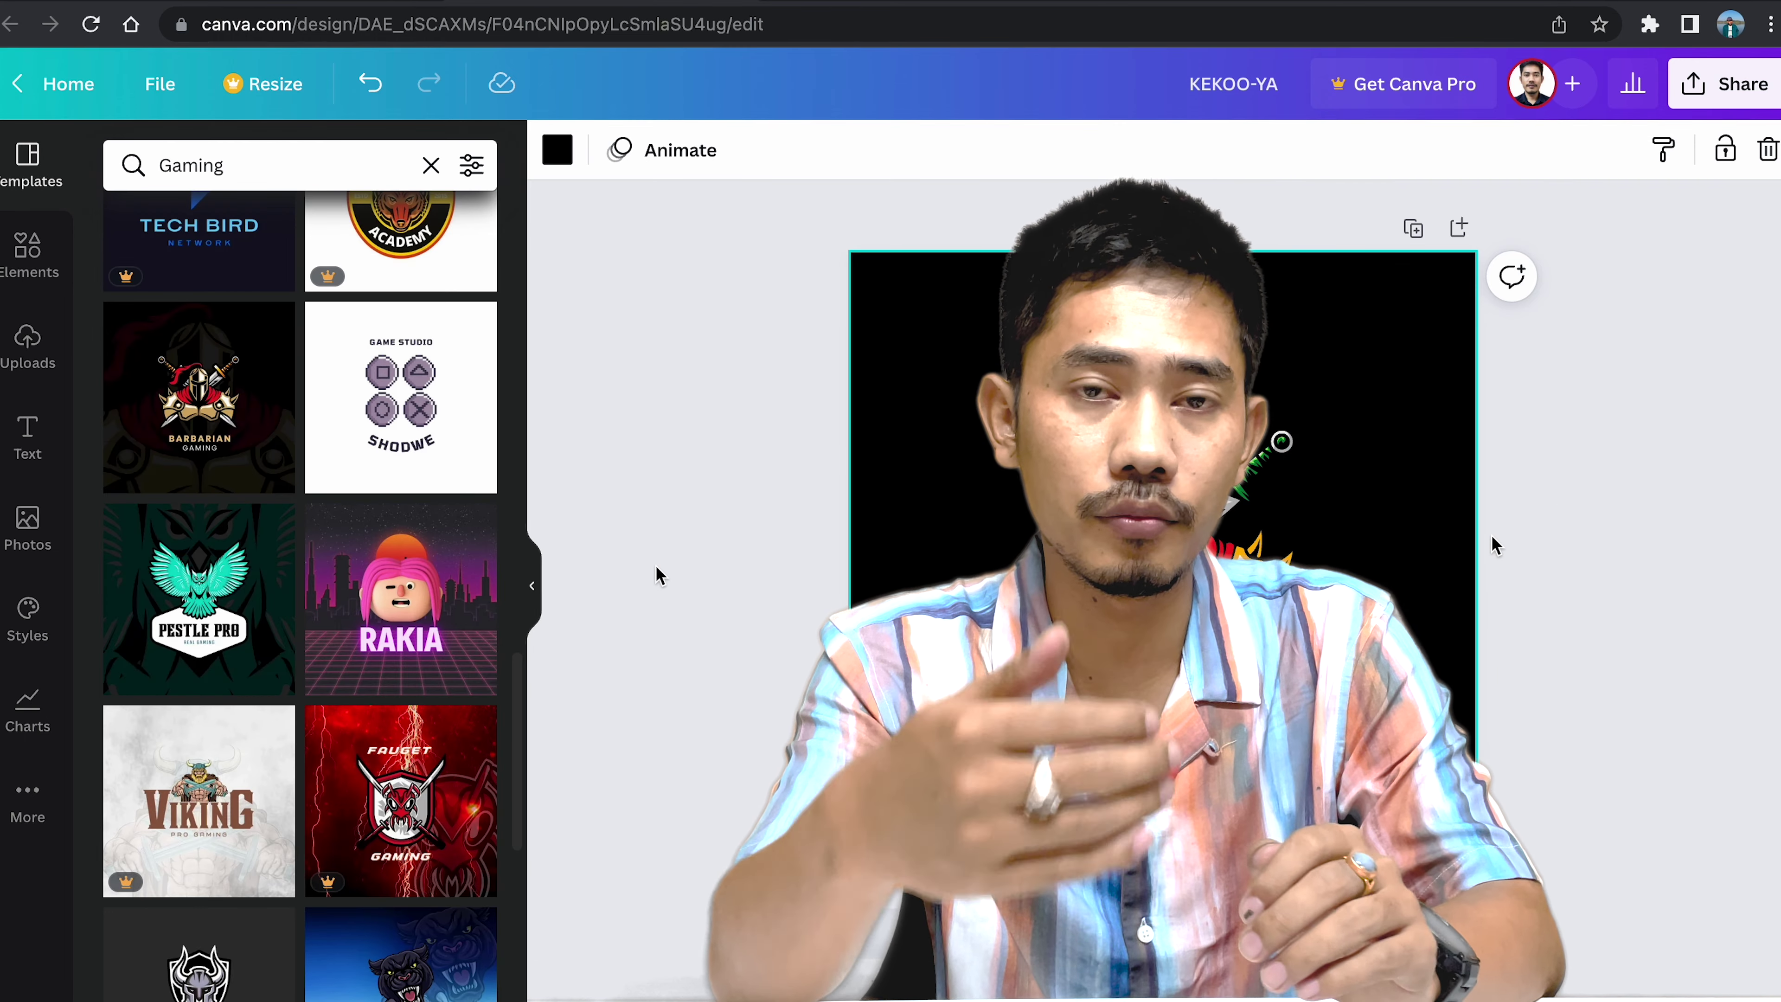
left_click(532, 585)
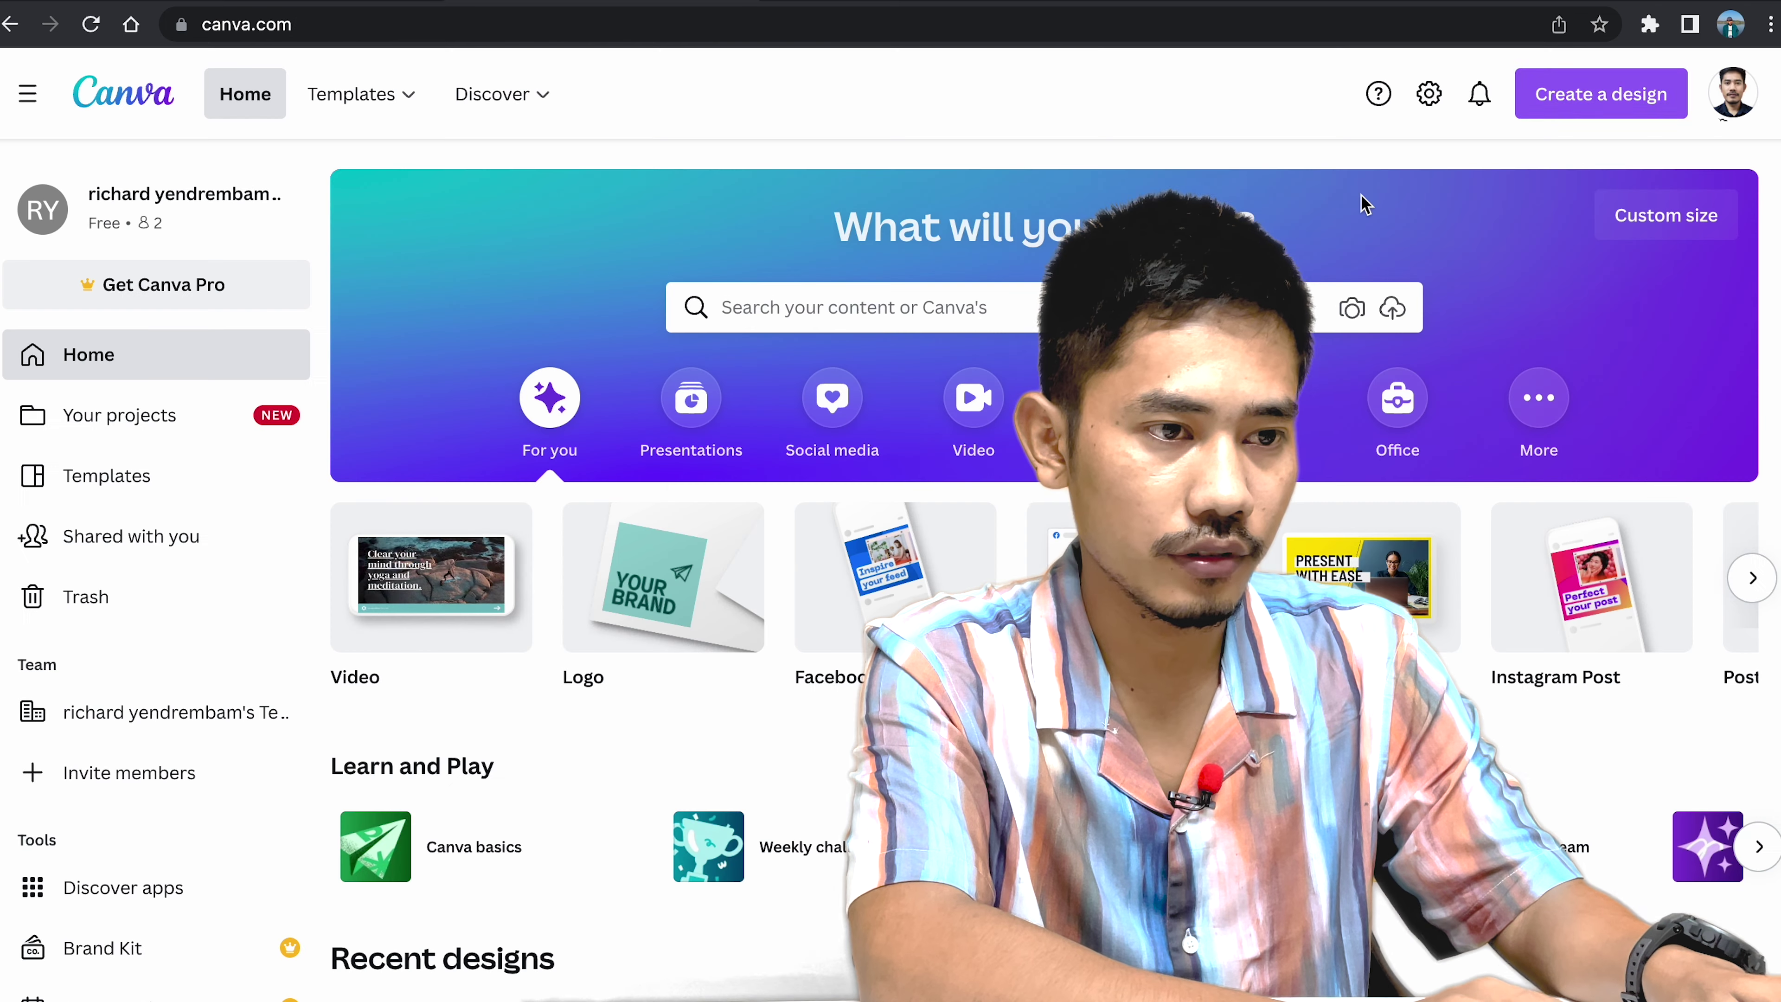
- Upload KEKOO-YA (1).png from the Desktop as the account's profile picture
left_click(1737, 116)
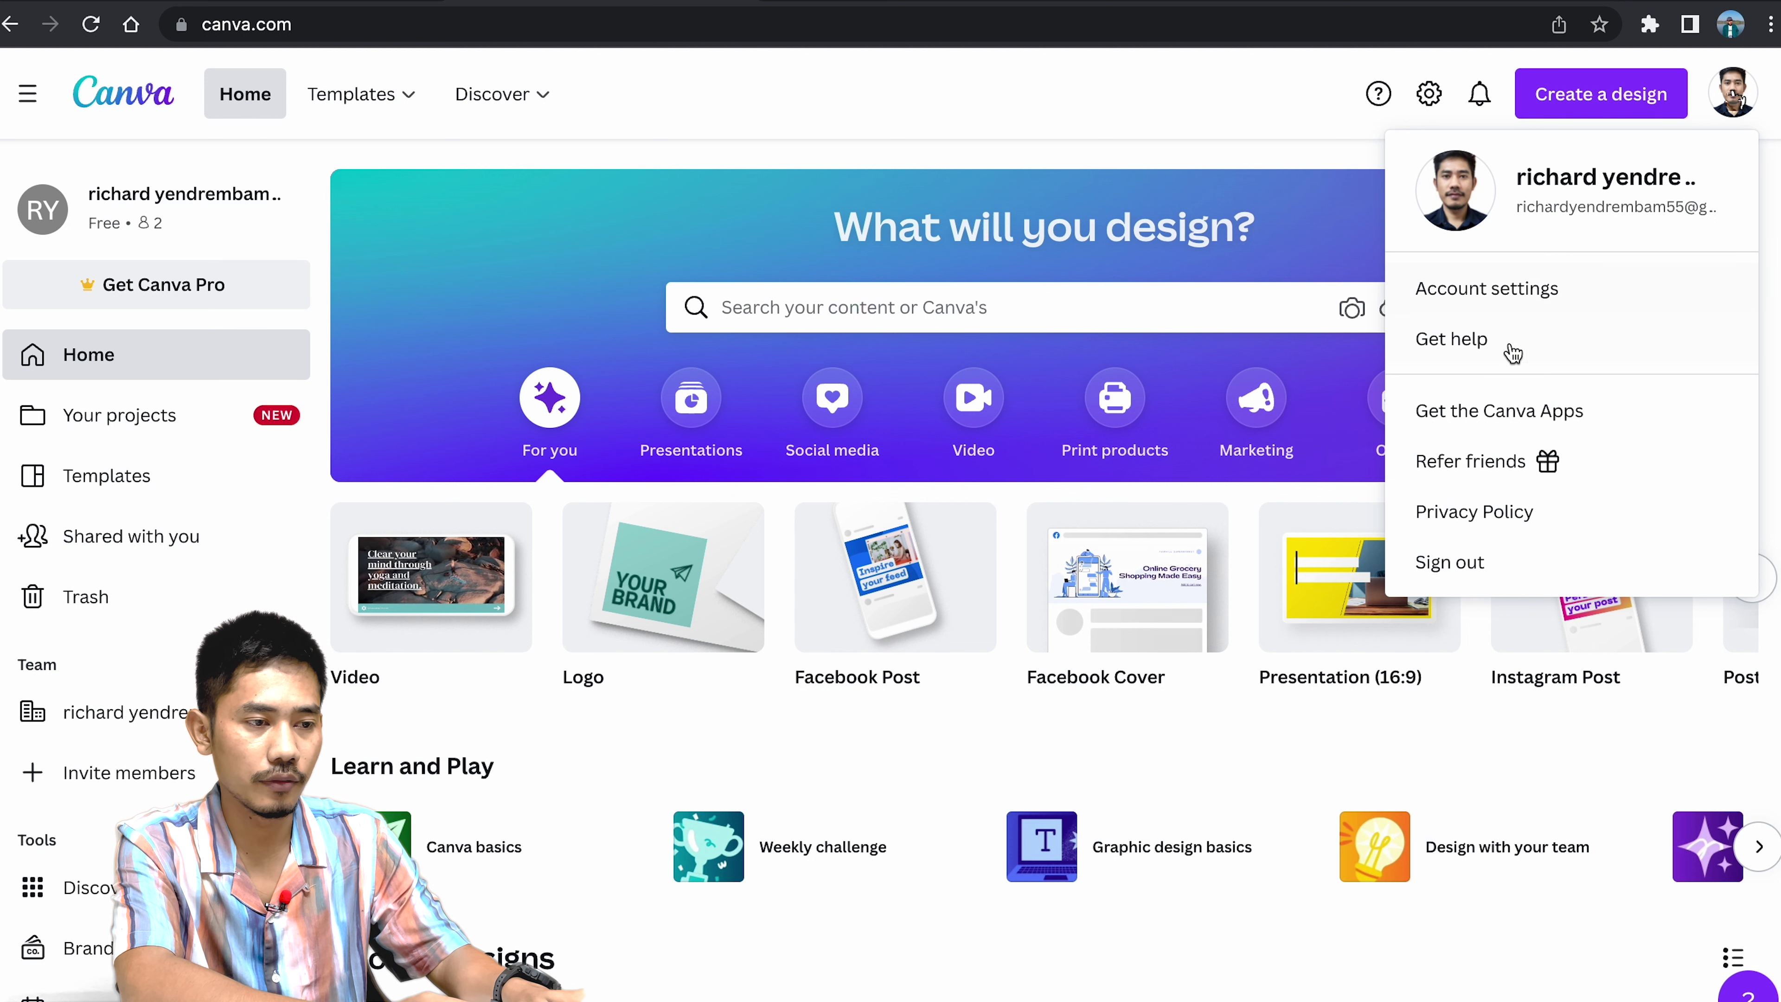
left_click(1455, 193)
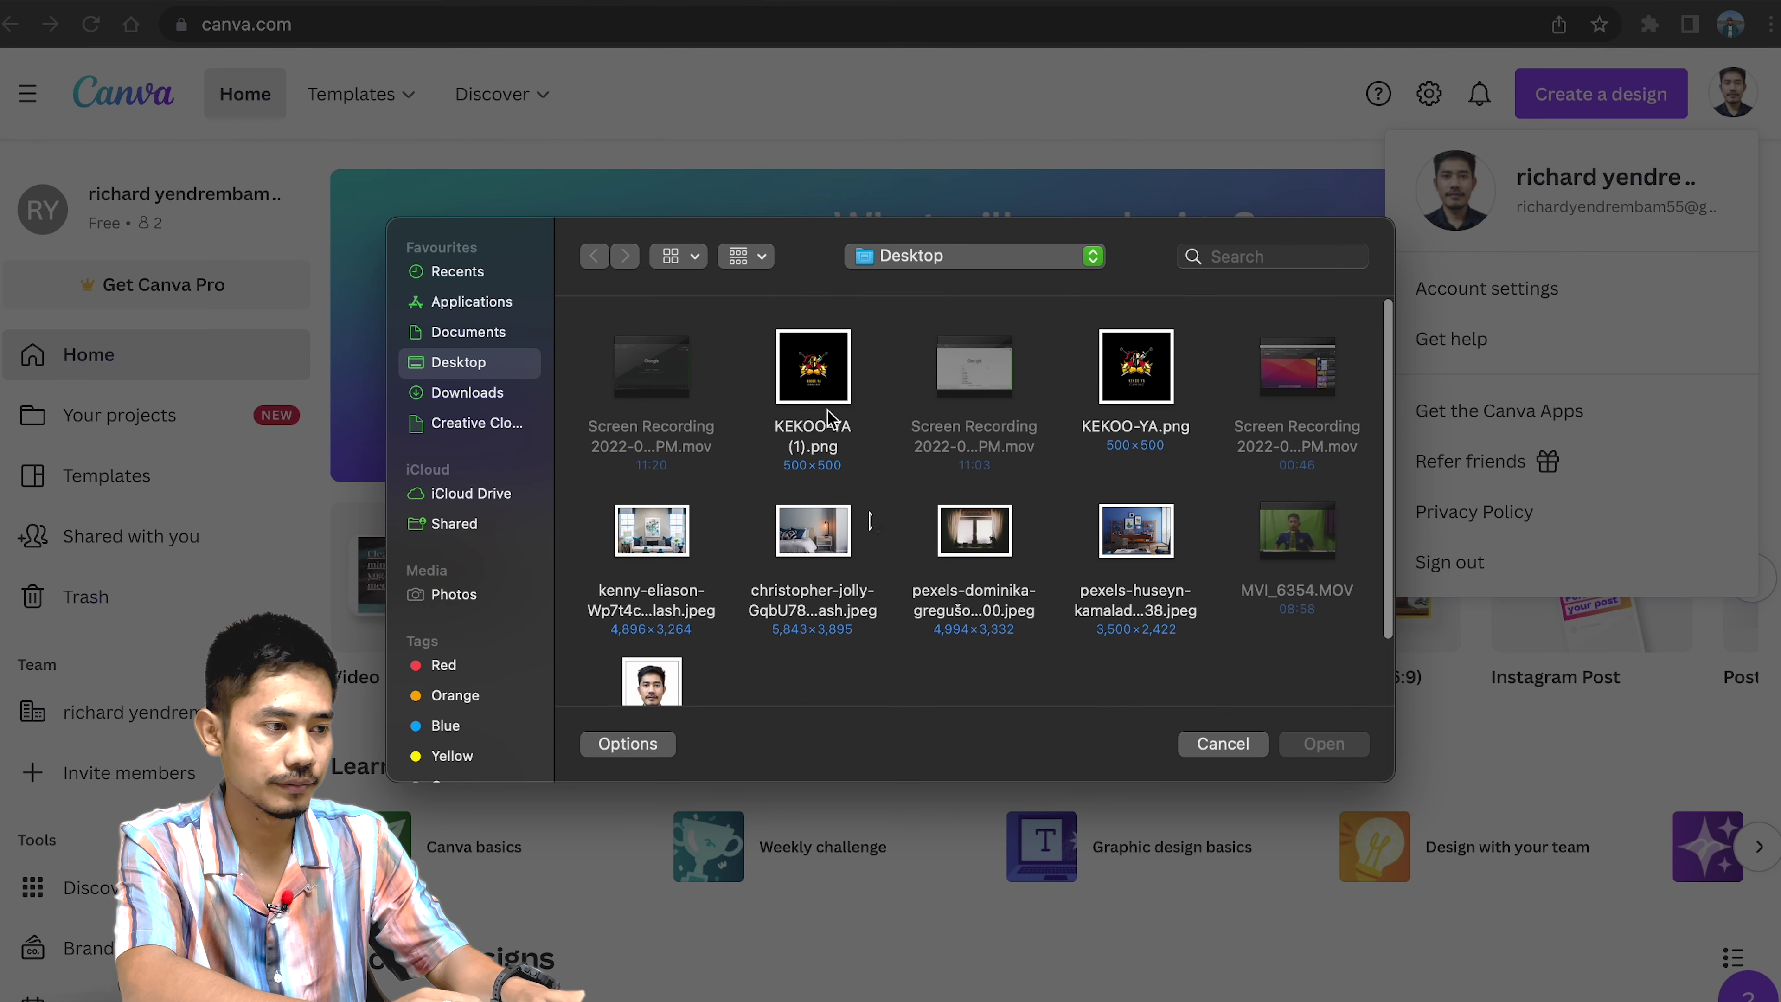
left_click(821, 378)
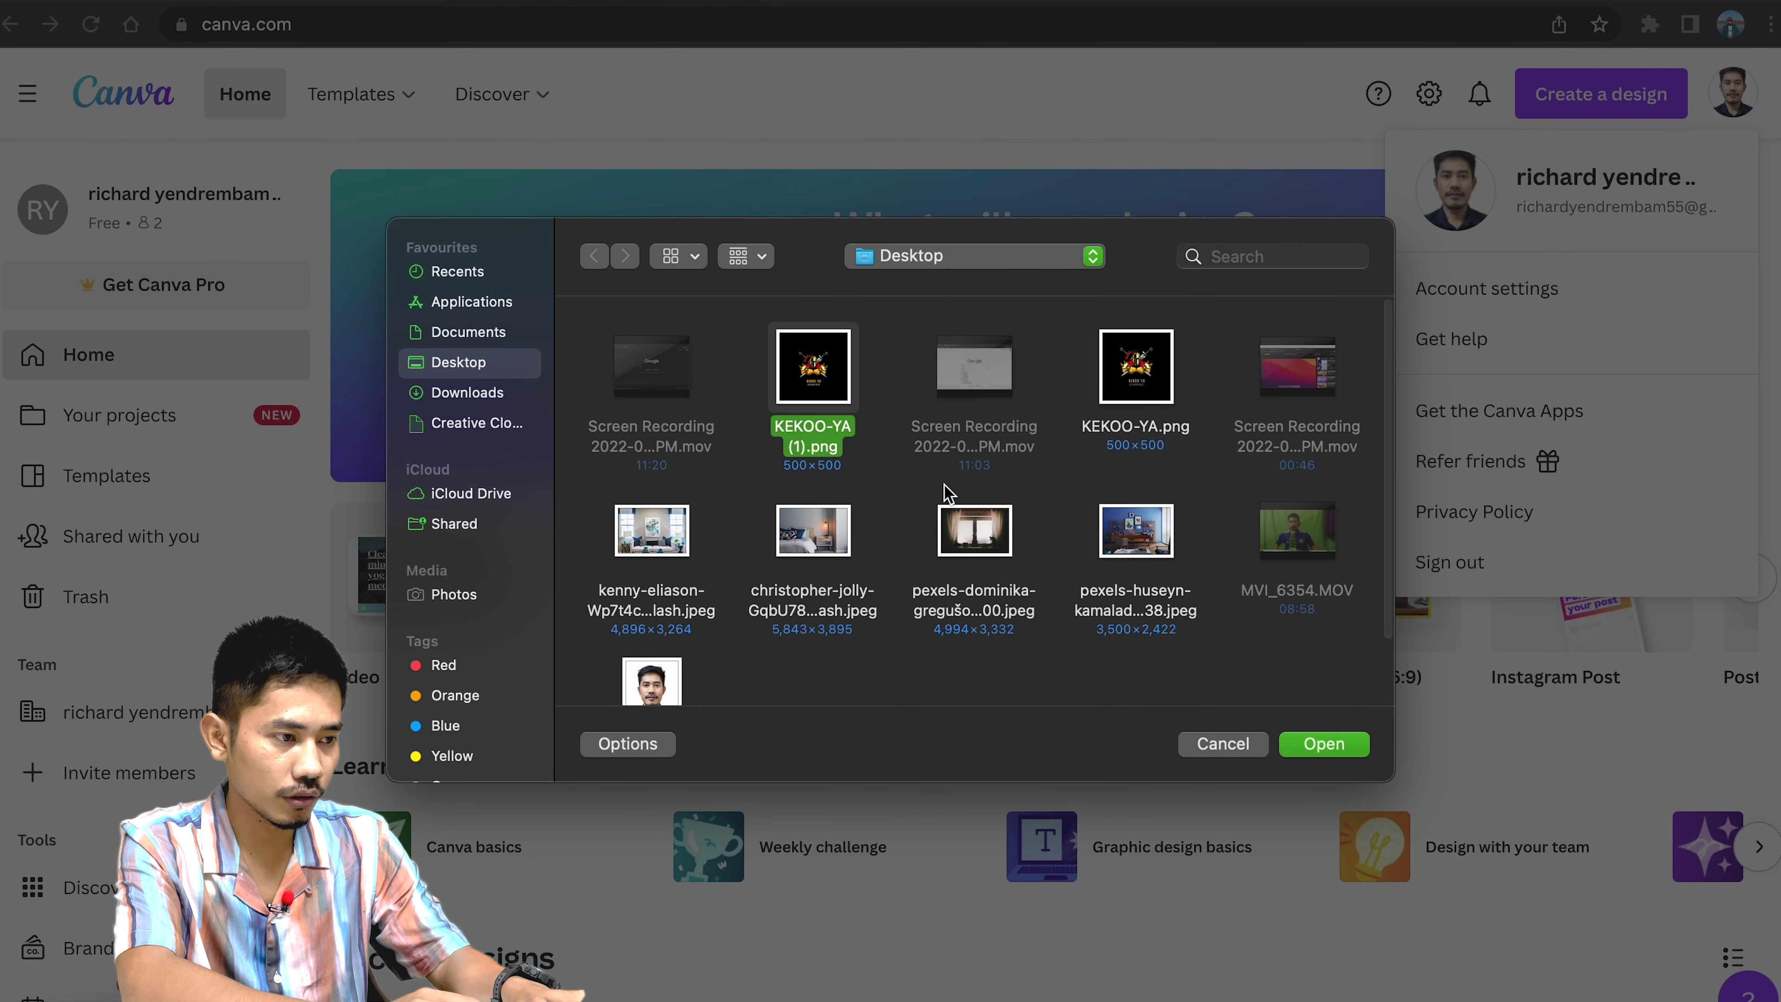
left_click(1309, 748)
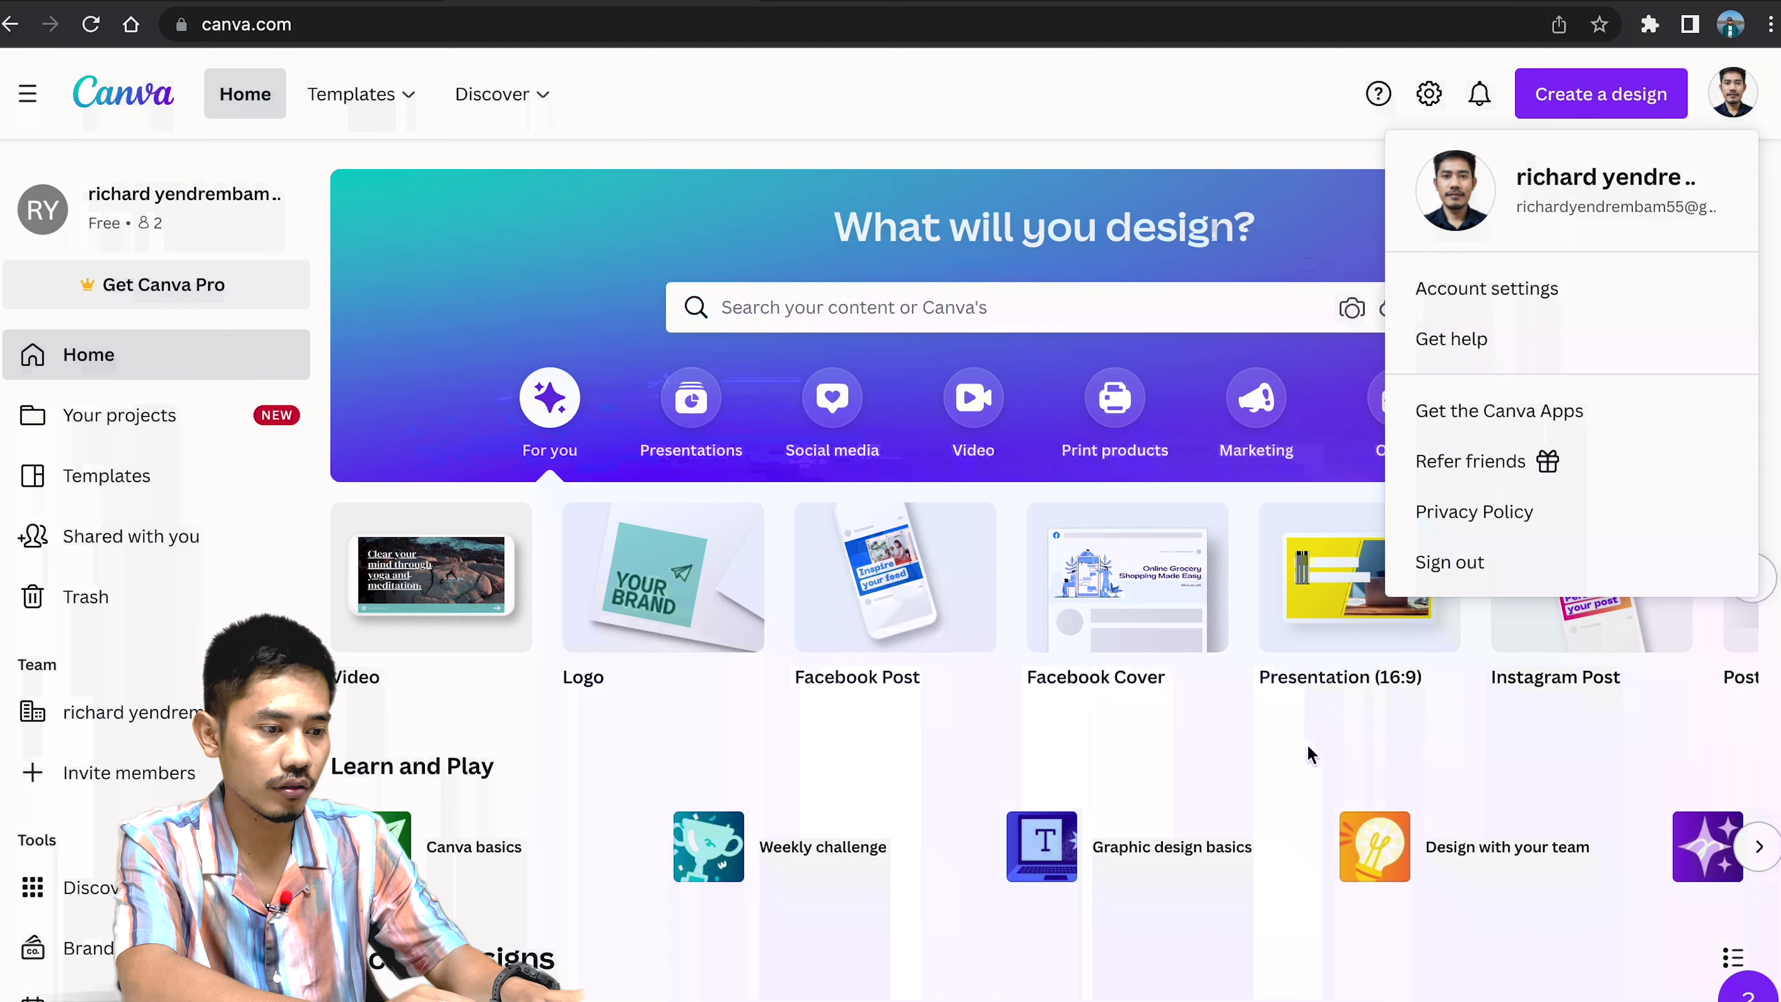